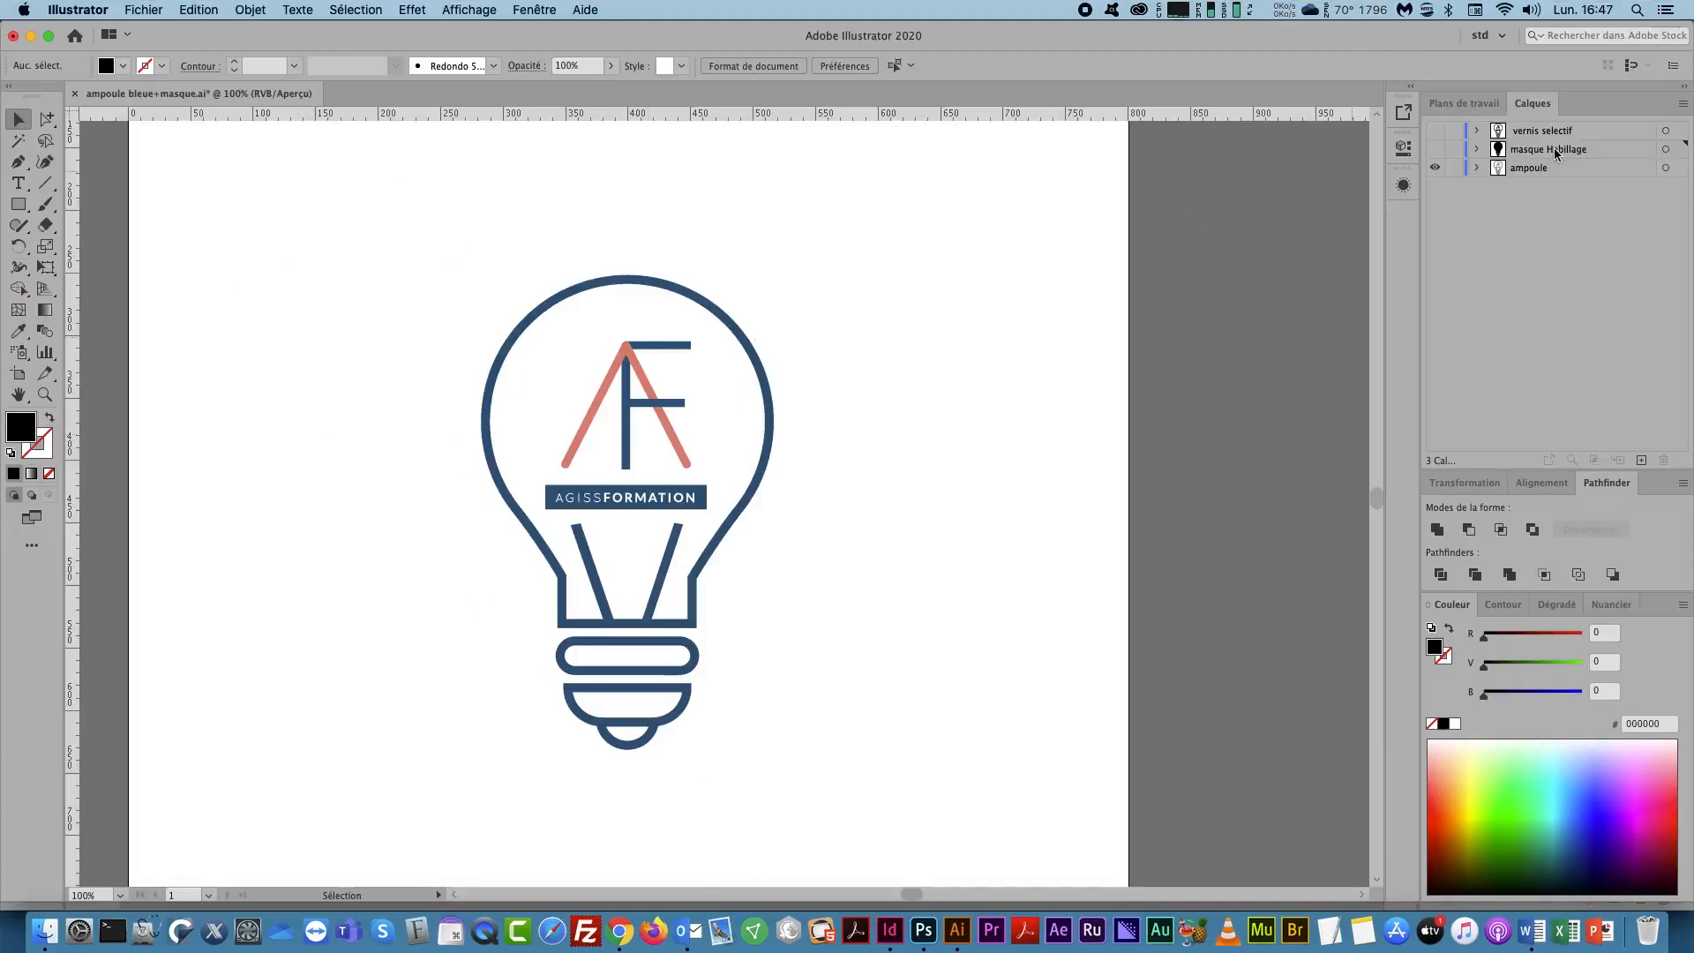
Step: Switch to InDesign, hide the Mise en page layer, and check the placed light bulb's link information
{"action": "left_click", "coordinate": [1546, 175]}
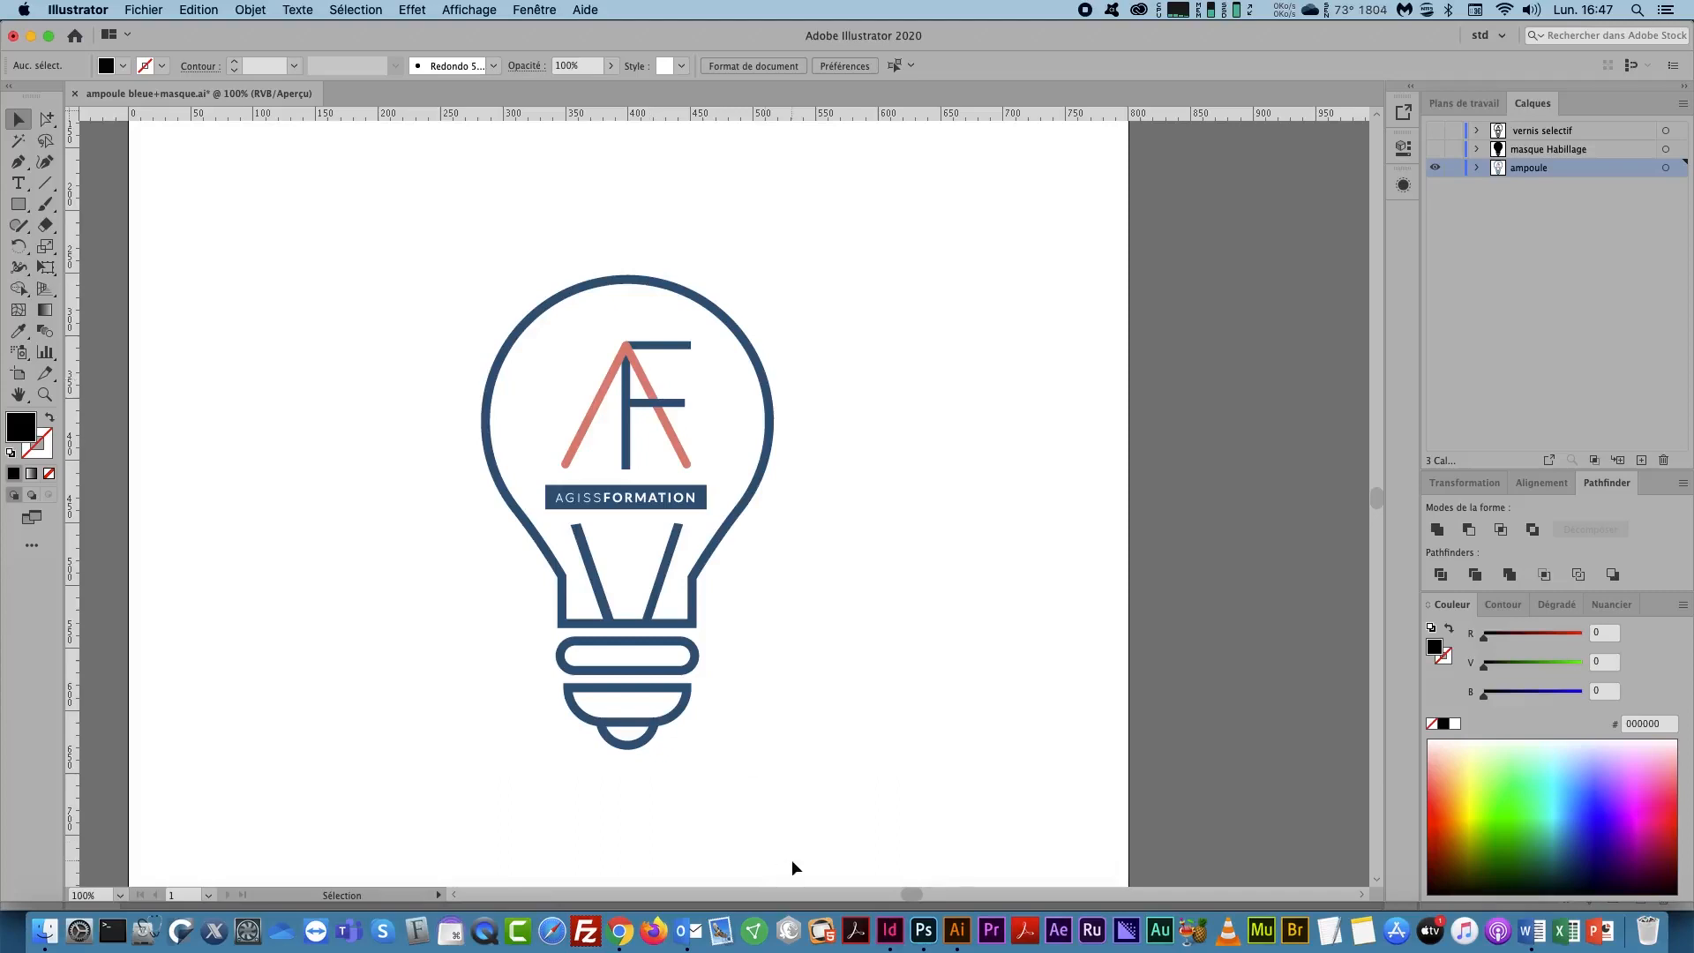
{"action": "left_click", "coordinate": [890, 930]}
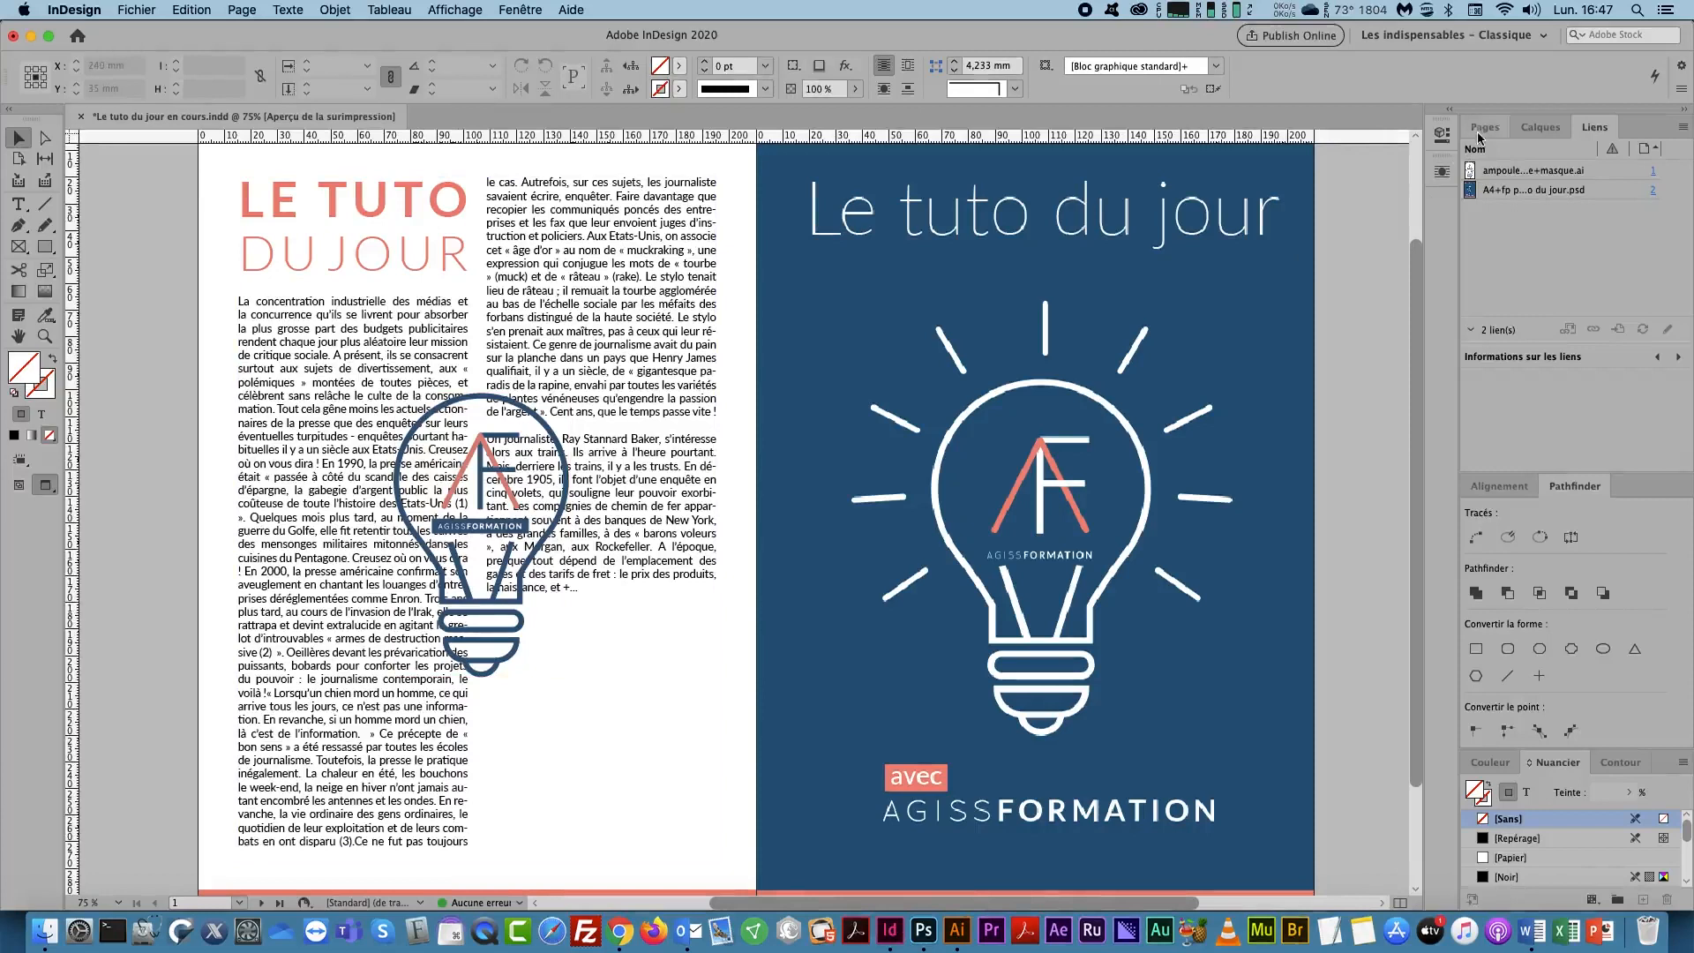
{"action": "left_click", "coordinate": [1540, 127]}
{"action": "left_click", "coordinate": [1469, 171]}
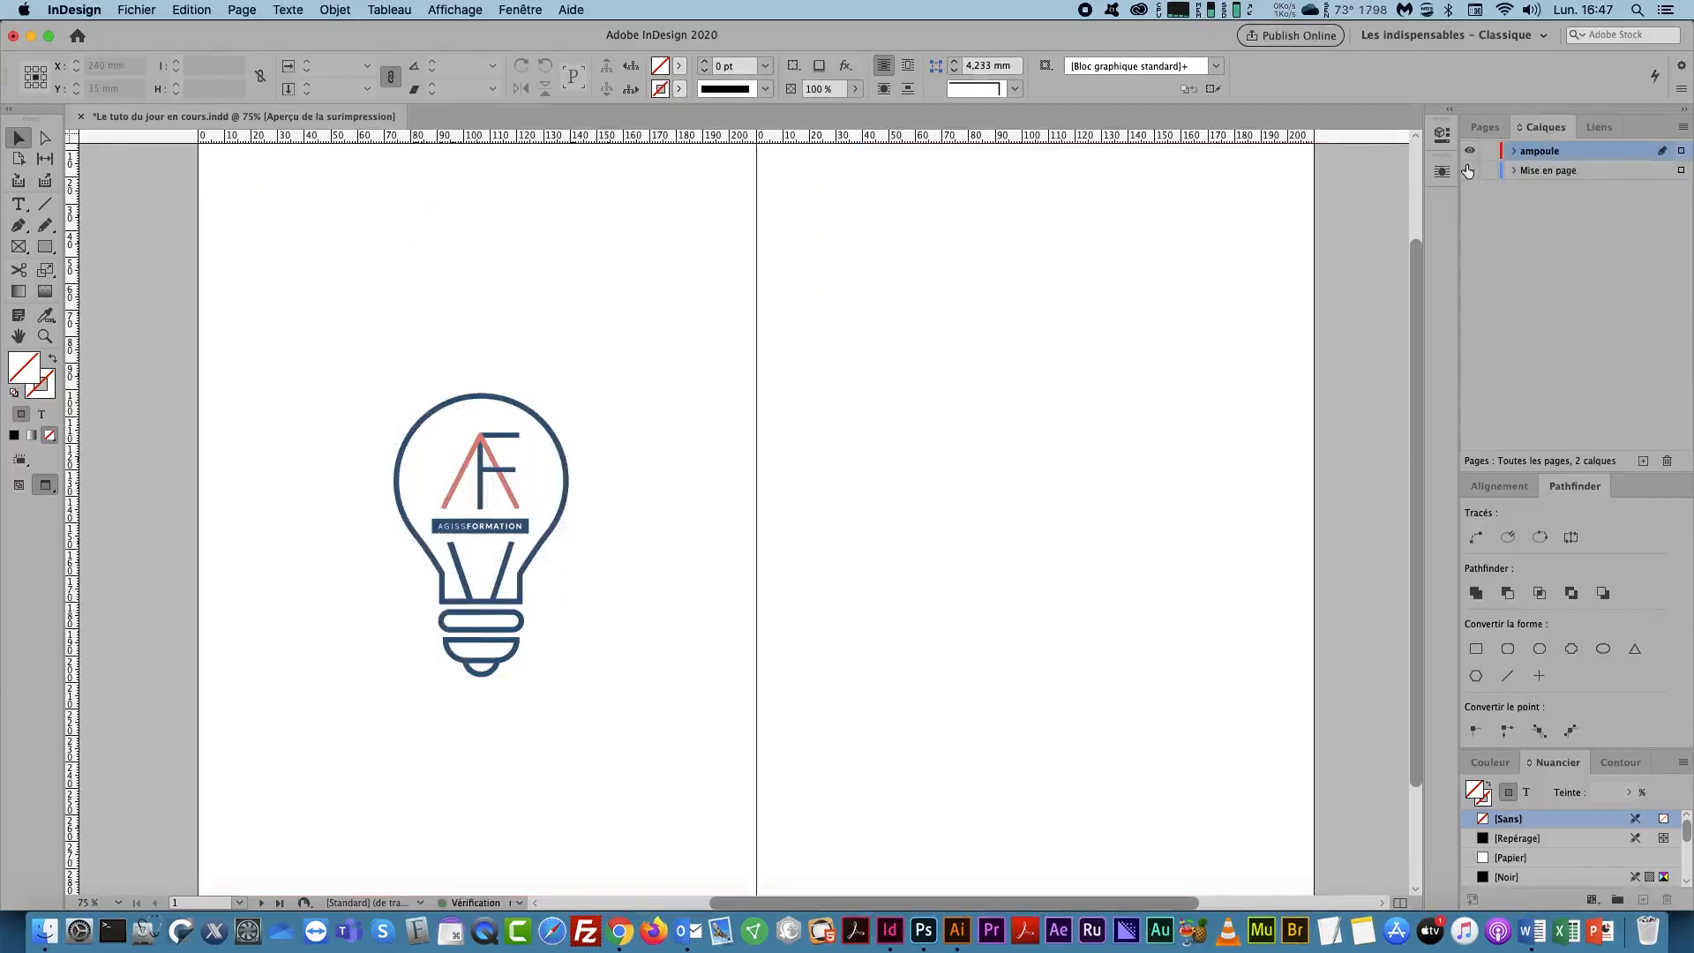
{"action": "left_click", "coordinate": [556, 452]}
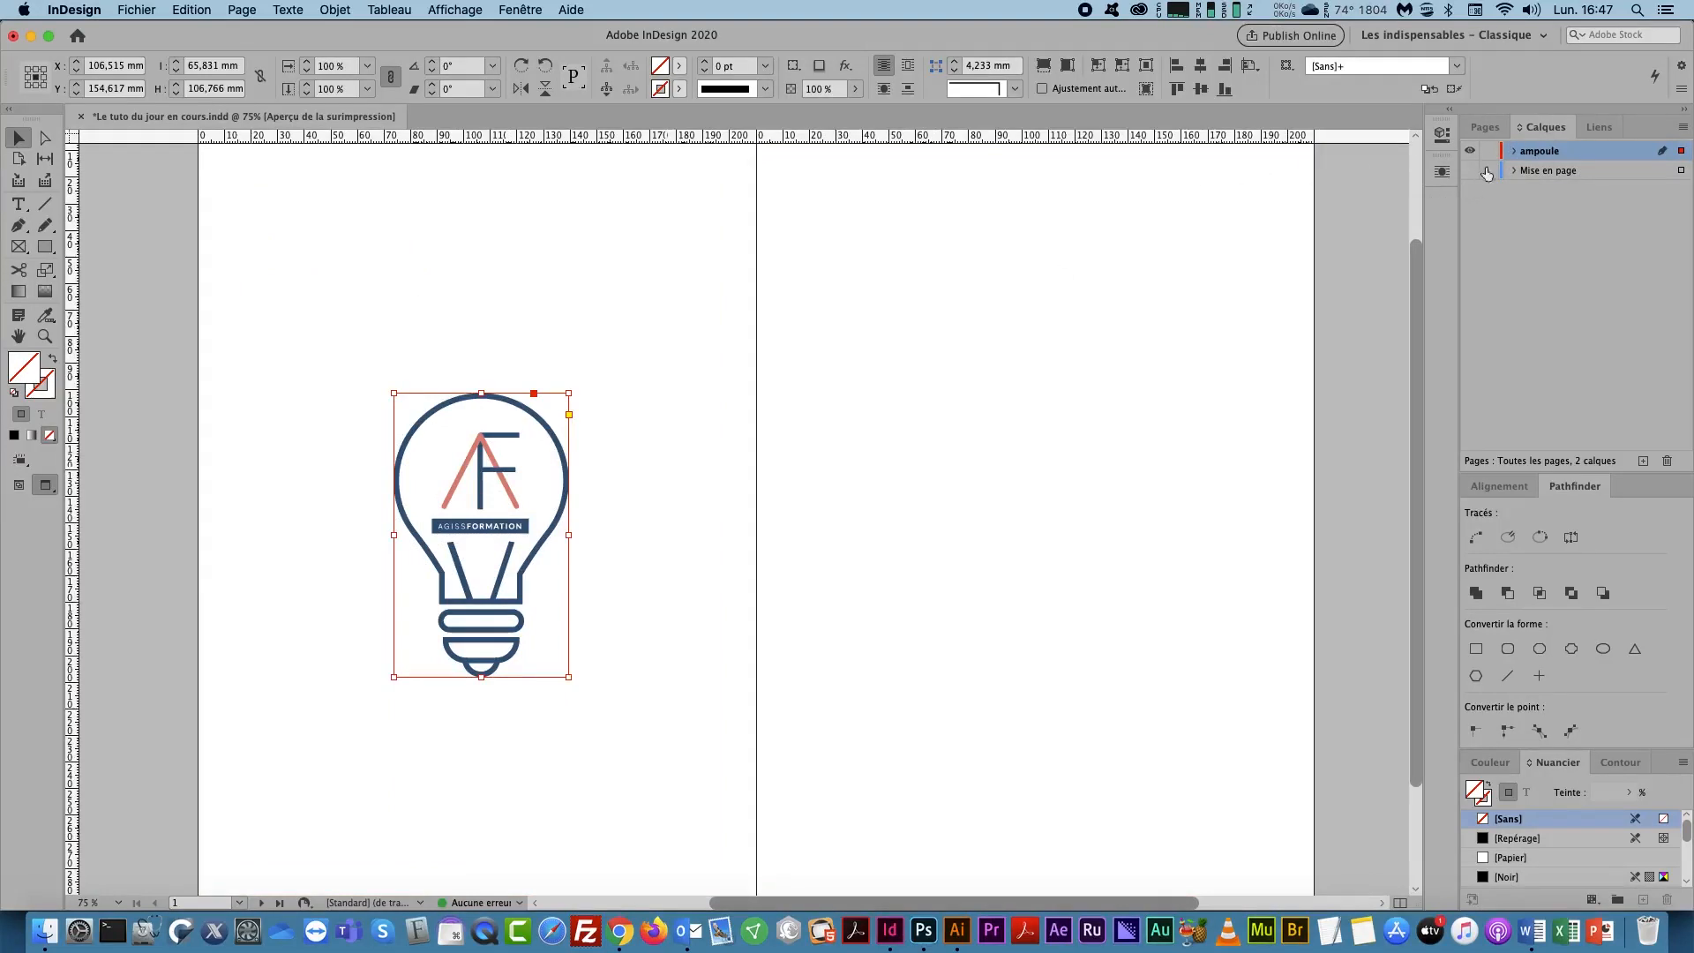
{"action": "left_click", "coordinate": [1601, 133]}
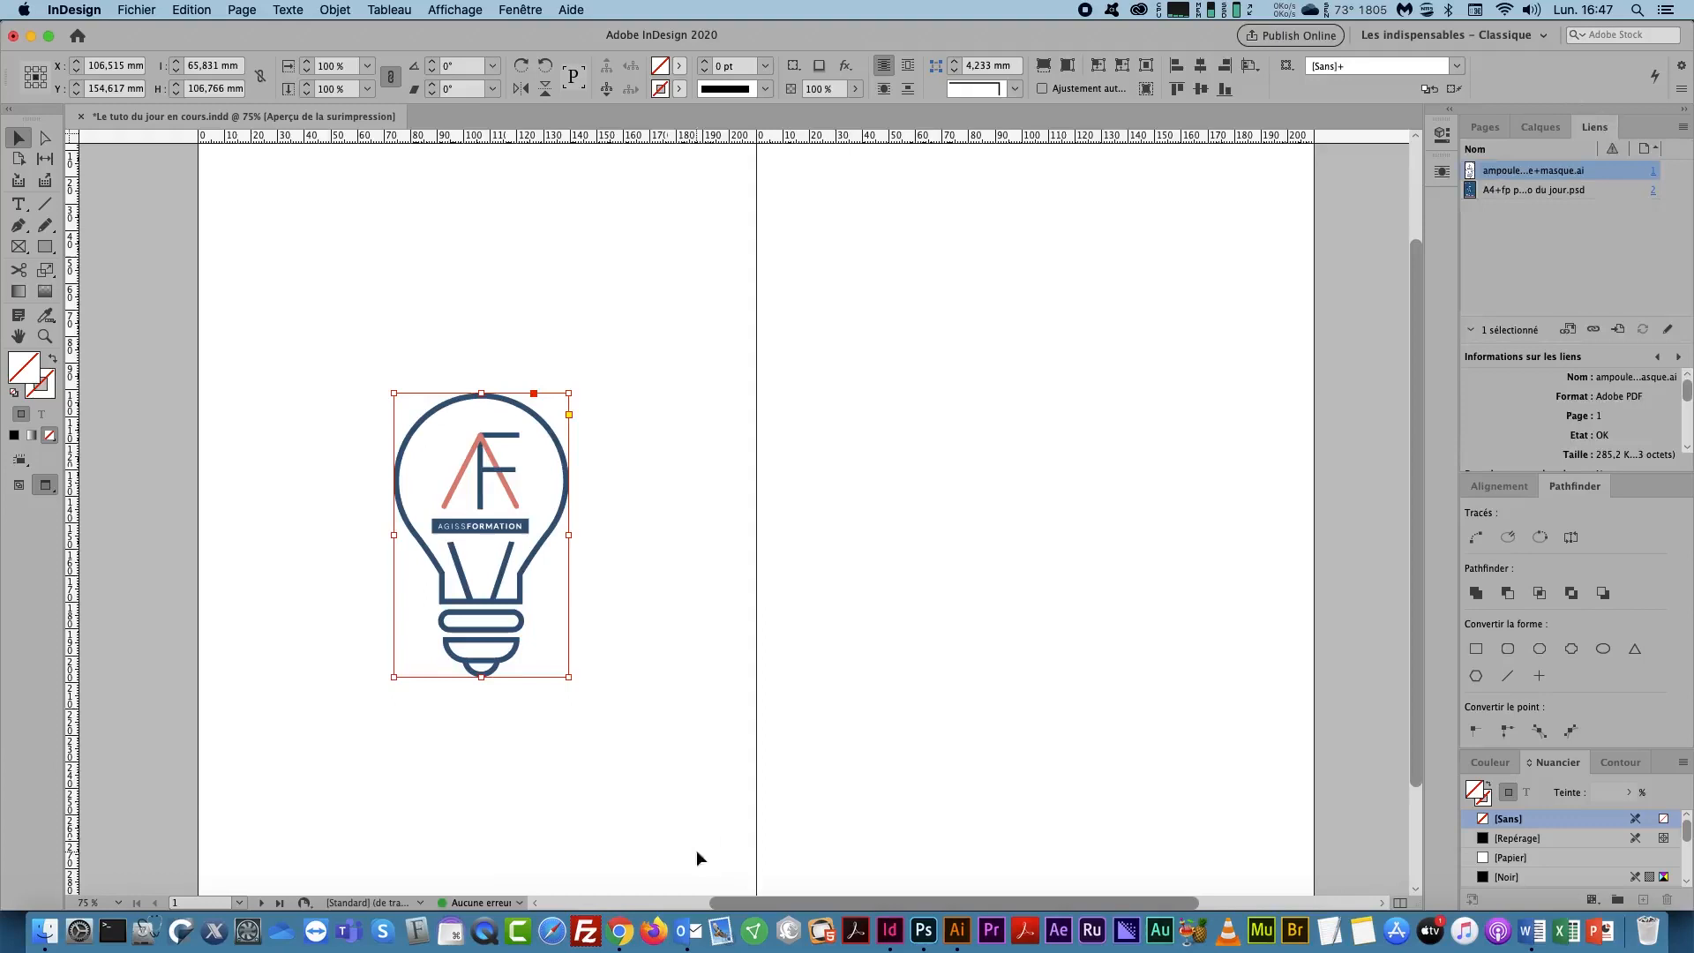
Step: Back in Illustrator, lock the ampoule layer and make the masque Habillage layer visible and active
{"action": "left_click", "coordinate": [958, 931]}
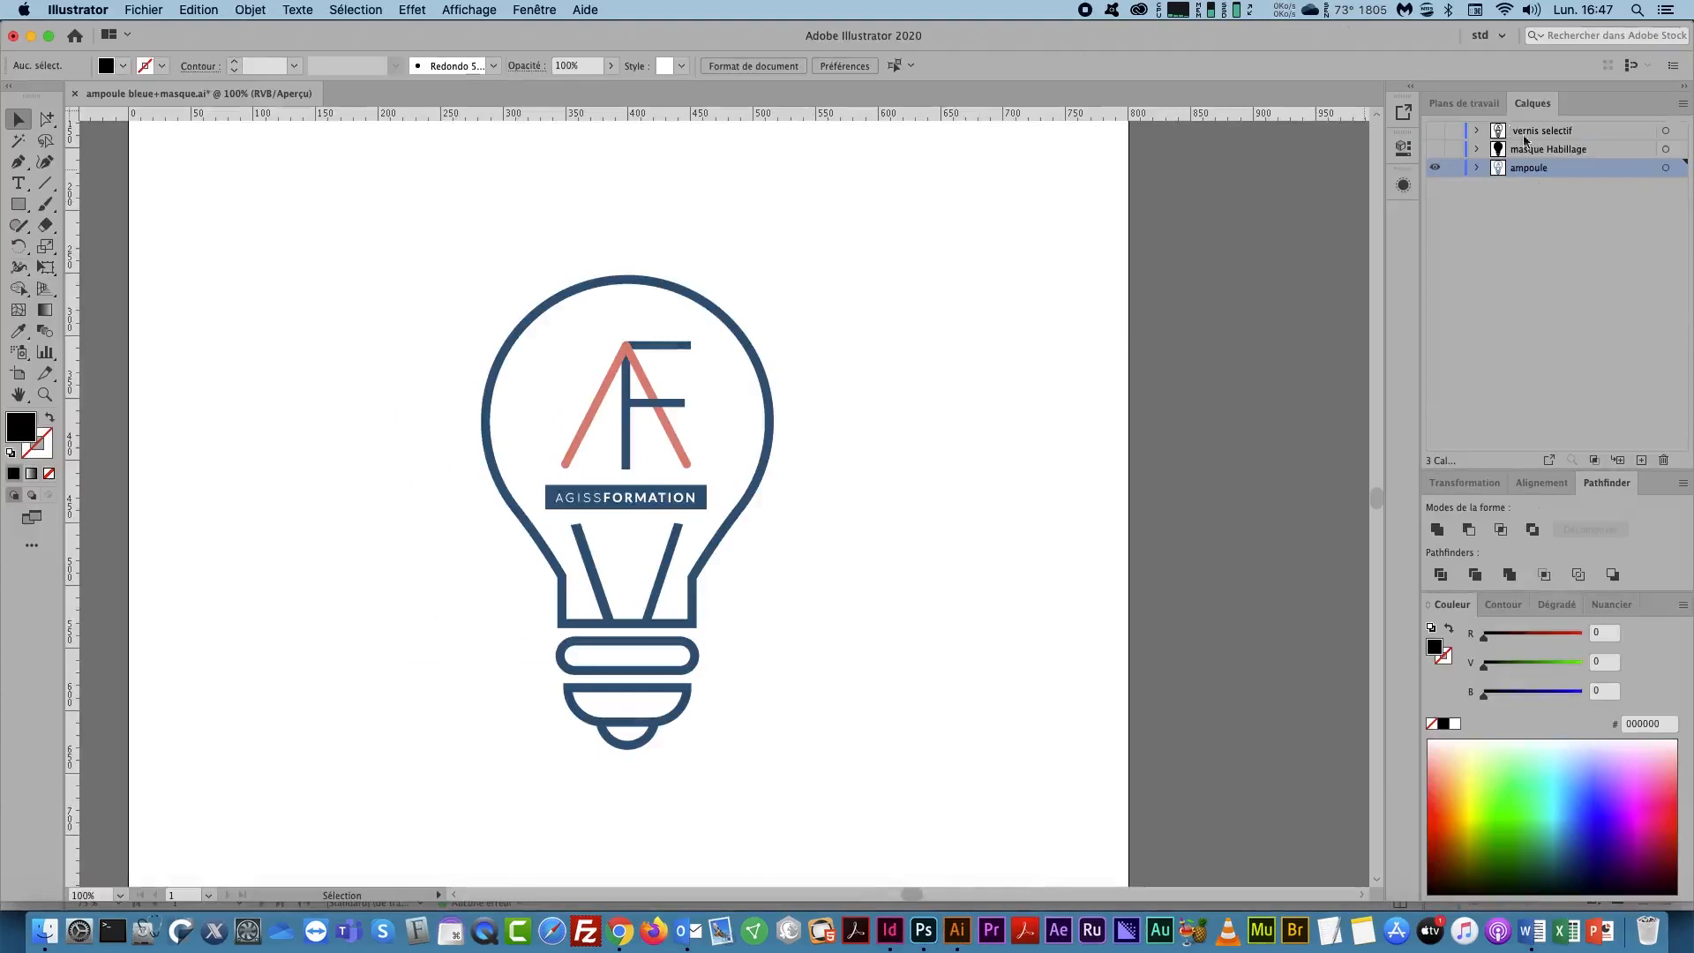
{"action": "left_click", "coordinate": [1454, 169]}
{"action": "left_click", "coordinate": [1435, 150]}
{"action": "left_click", "coordinate": [1549, 152]}
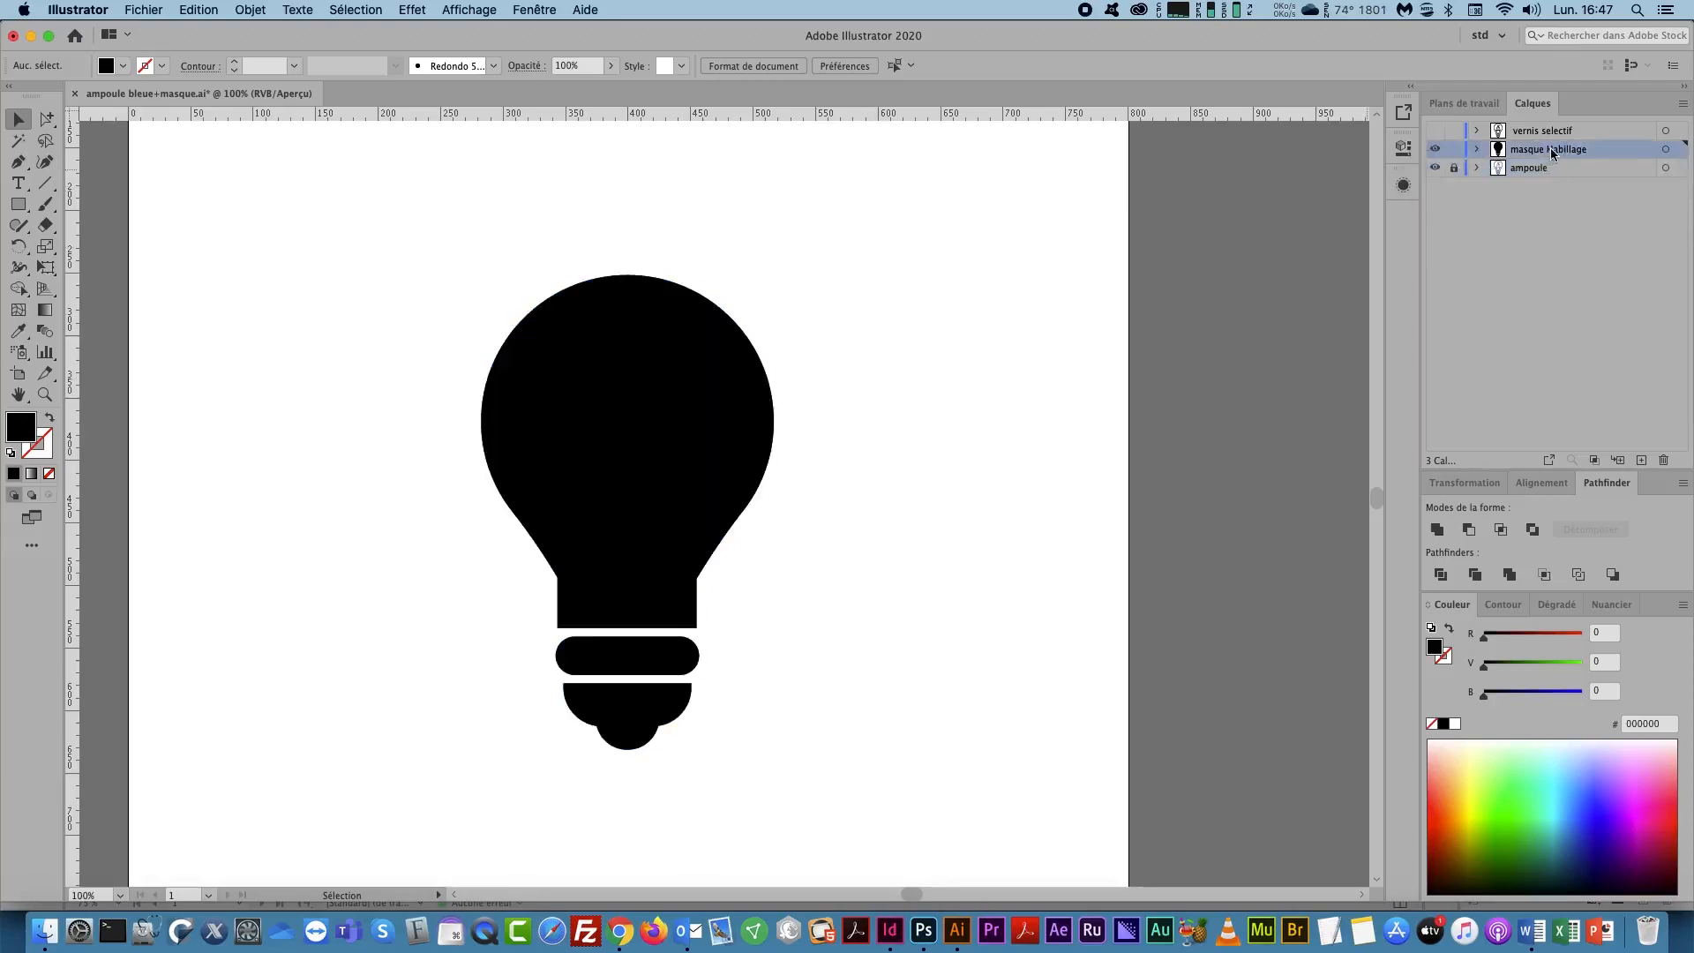
Step: Select the whole black bulb silhouette on the masque Habillage layer and copy it
{"action": "left_click", "coordinate": [387, 235]}
{"action": "left_click_drag", "start_coordinate": [387, 234], "coordinate": [918, 816]}
{"action": "left_click", "coordinate": [201, 9]}
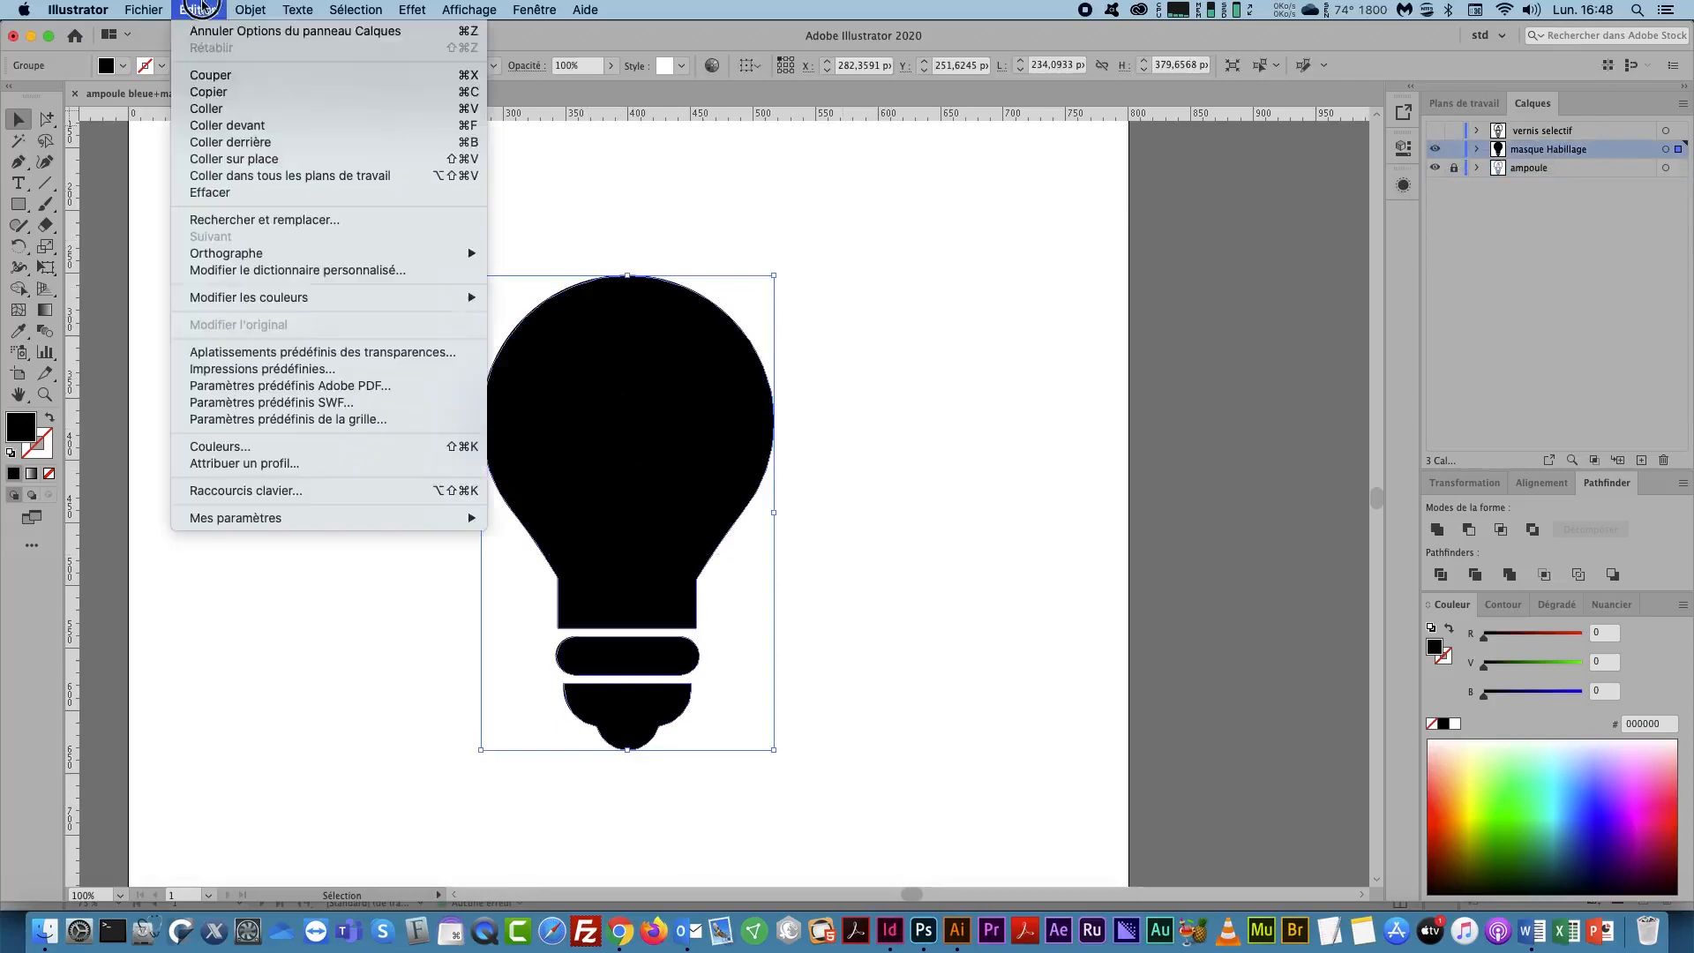
{"action": "left_click", "coordinate": [268, 92]}
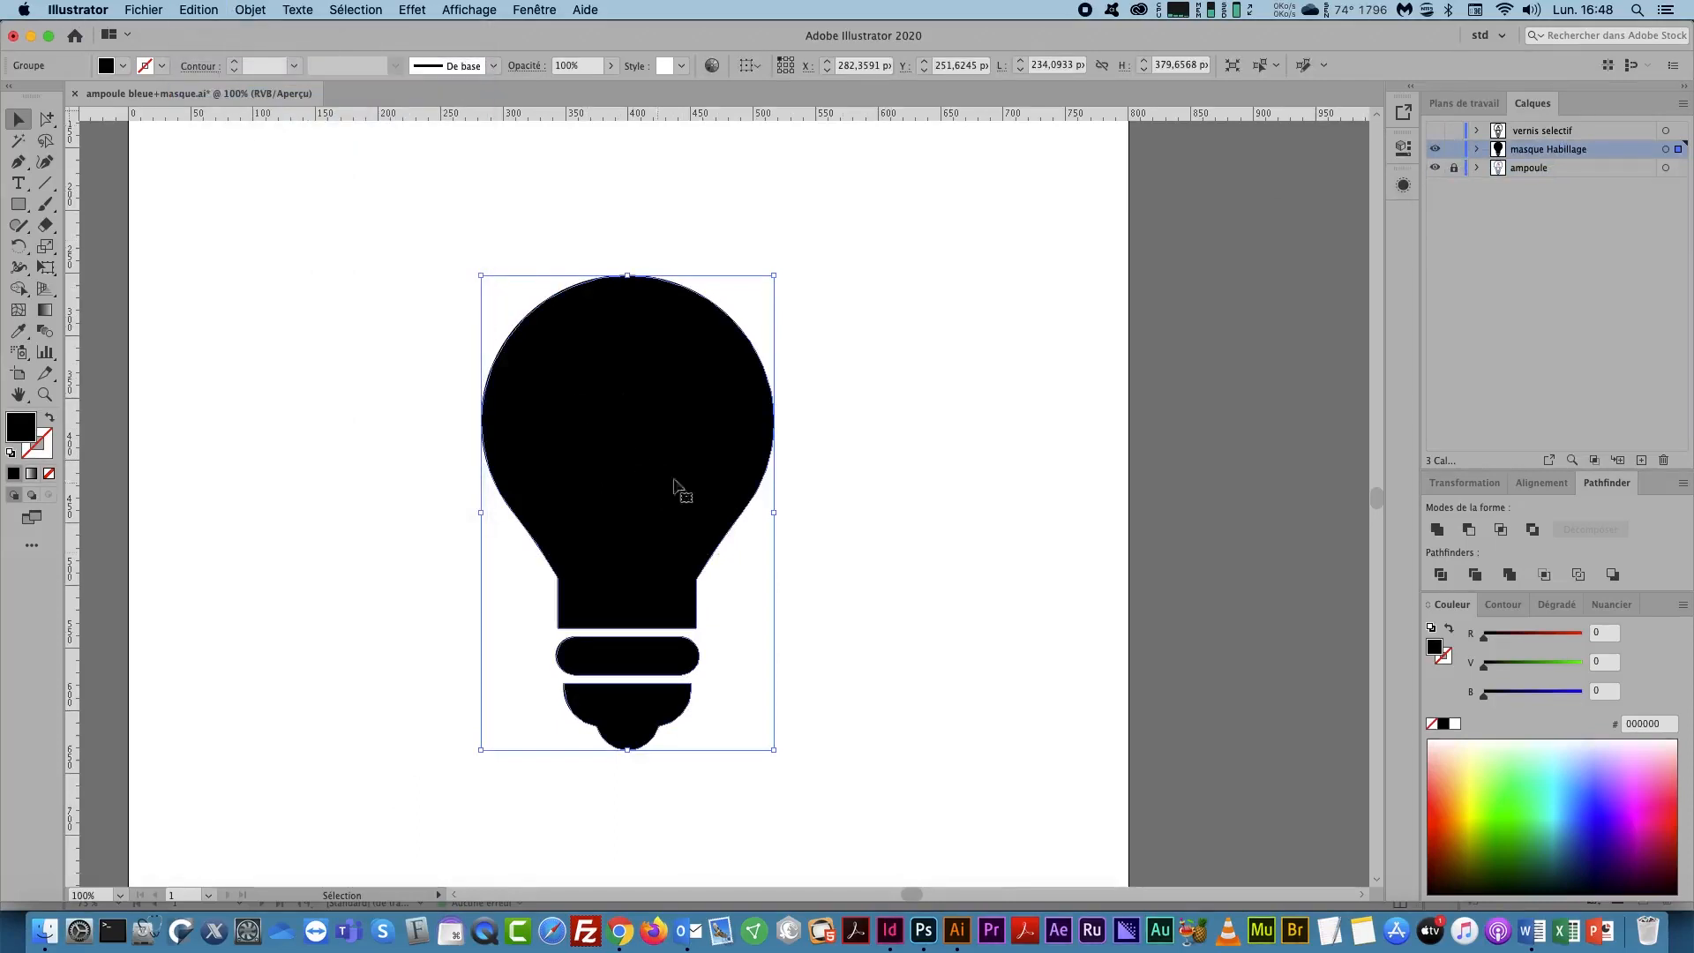
Step: Switch to Photoshop and open ampoule bleue+masque.ai, importing the page in Couleurs CMJN mode at 300 pixels/inch
{"action": "left_click", "coordinate": [924, 931]}
{"action": "left_click", "coordinate": [135, 7]}
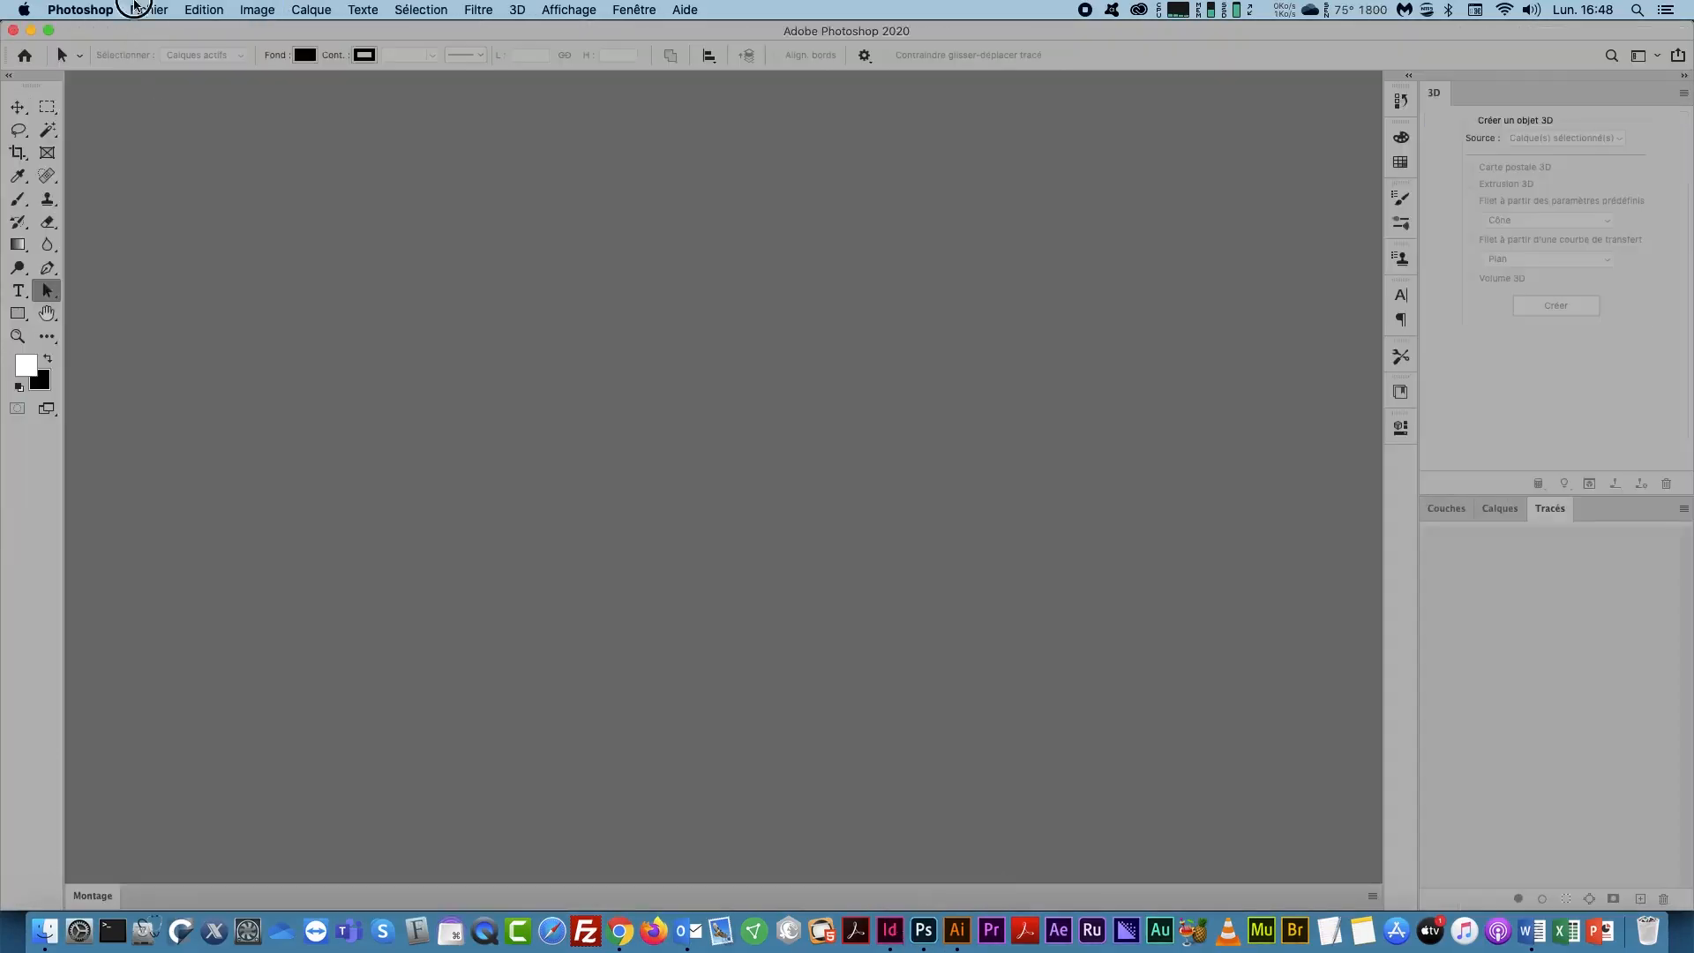
{"action": "left_click", "coordinate": [171, 48]}
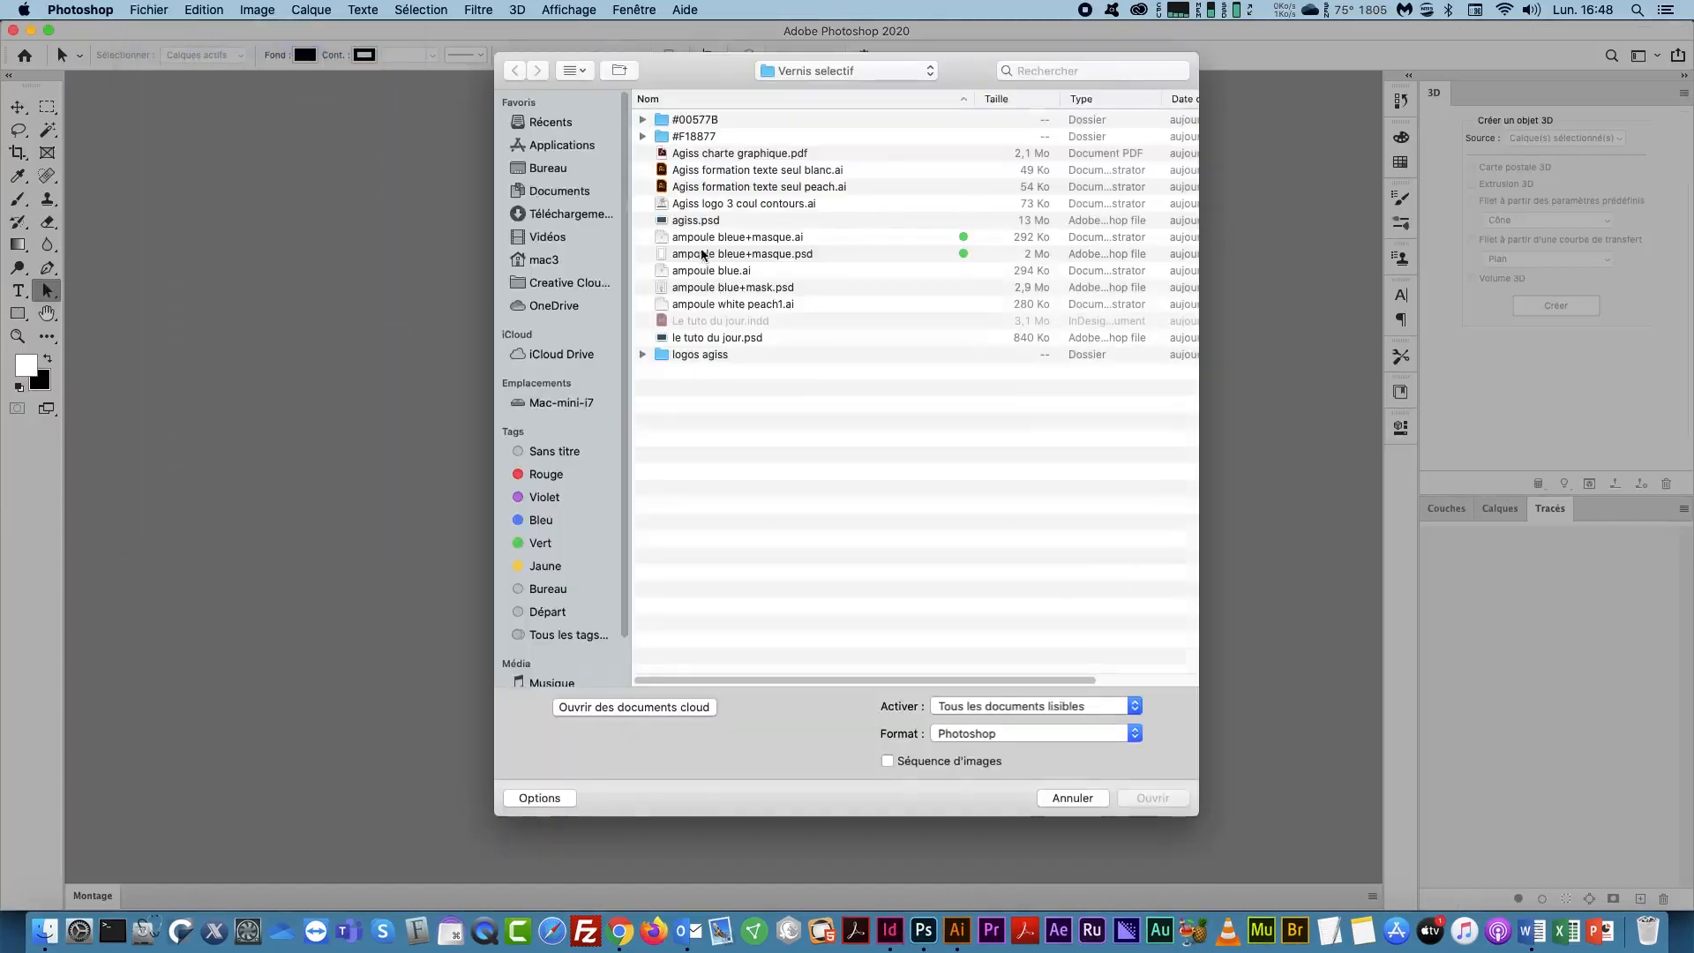
{"action": "double_click", "coordinate": [704, 237]}
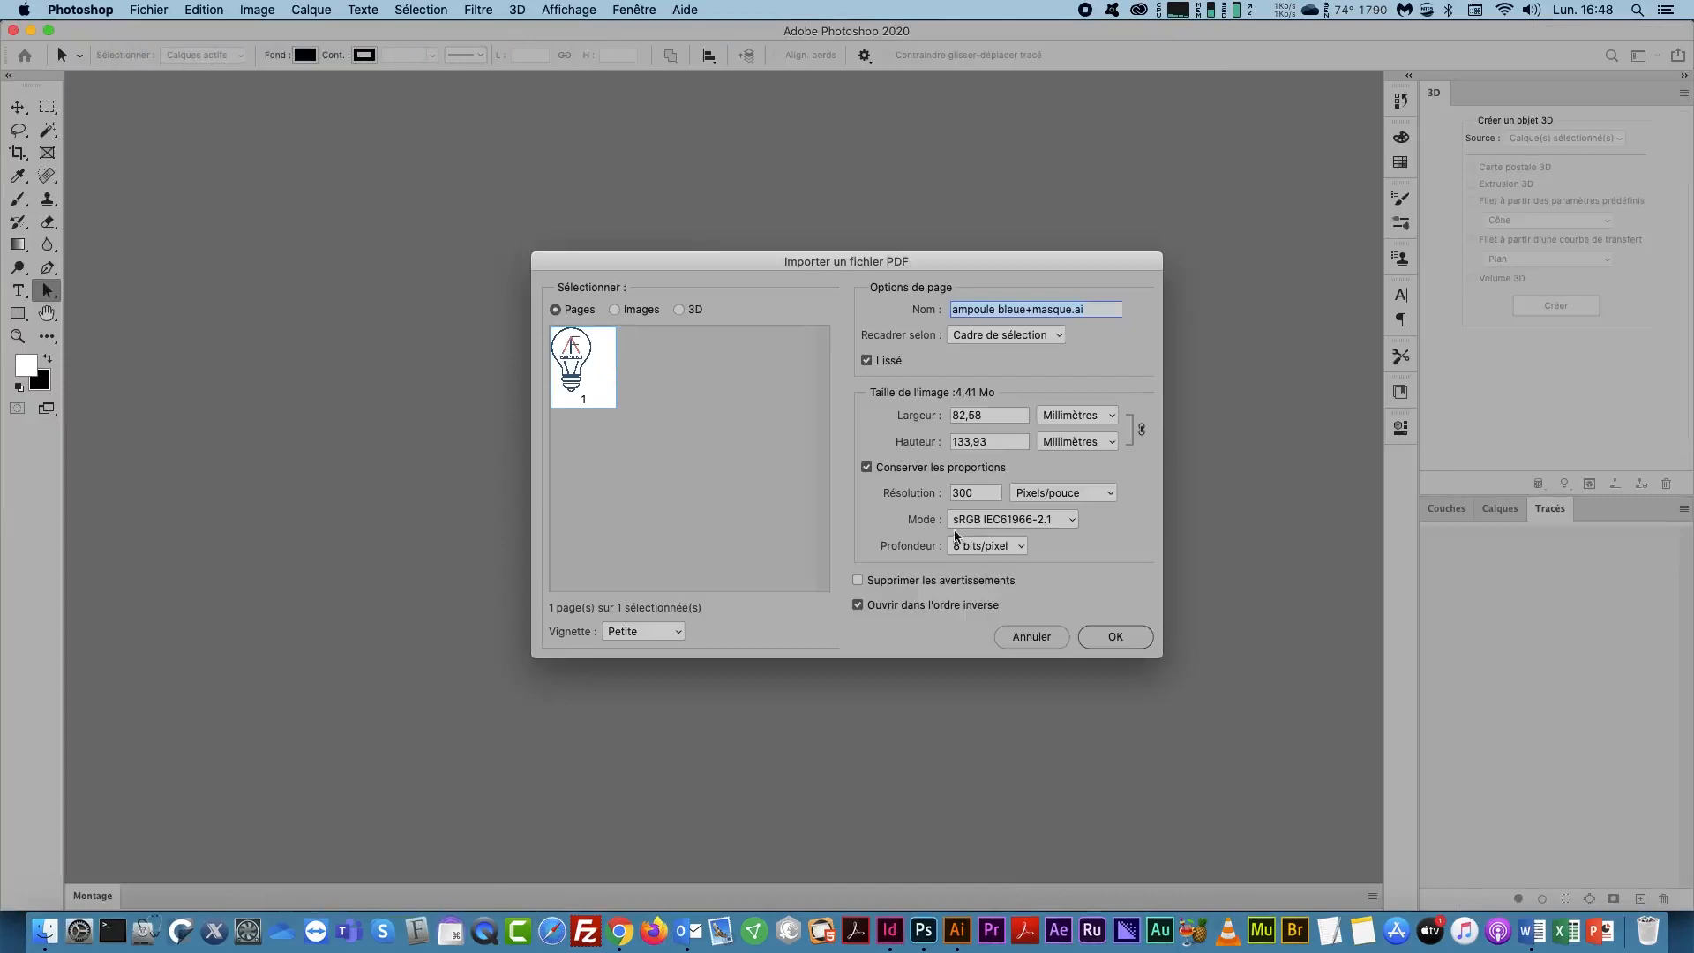
{"action": "left_click", "coordinate": [1022, 526]}
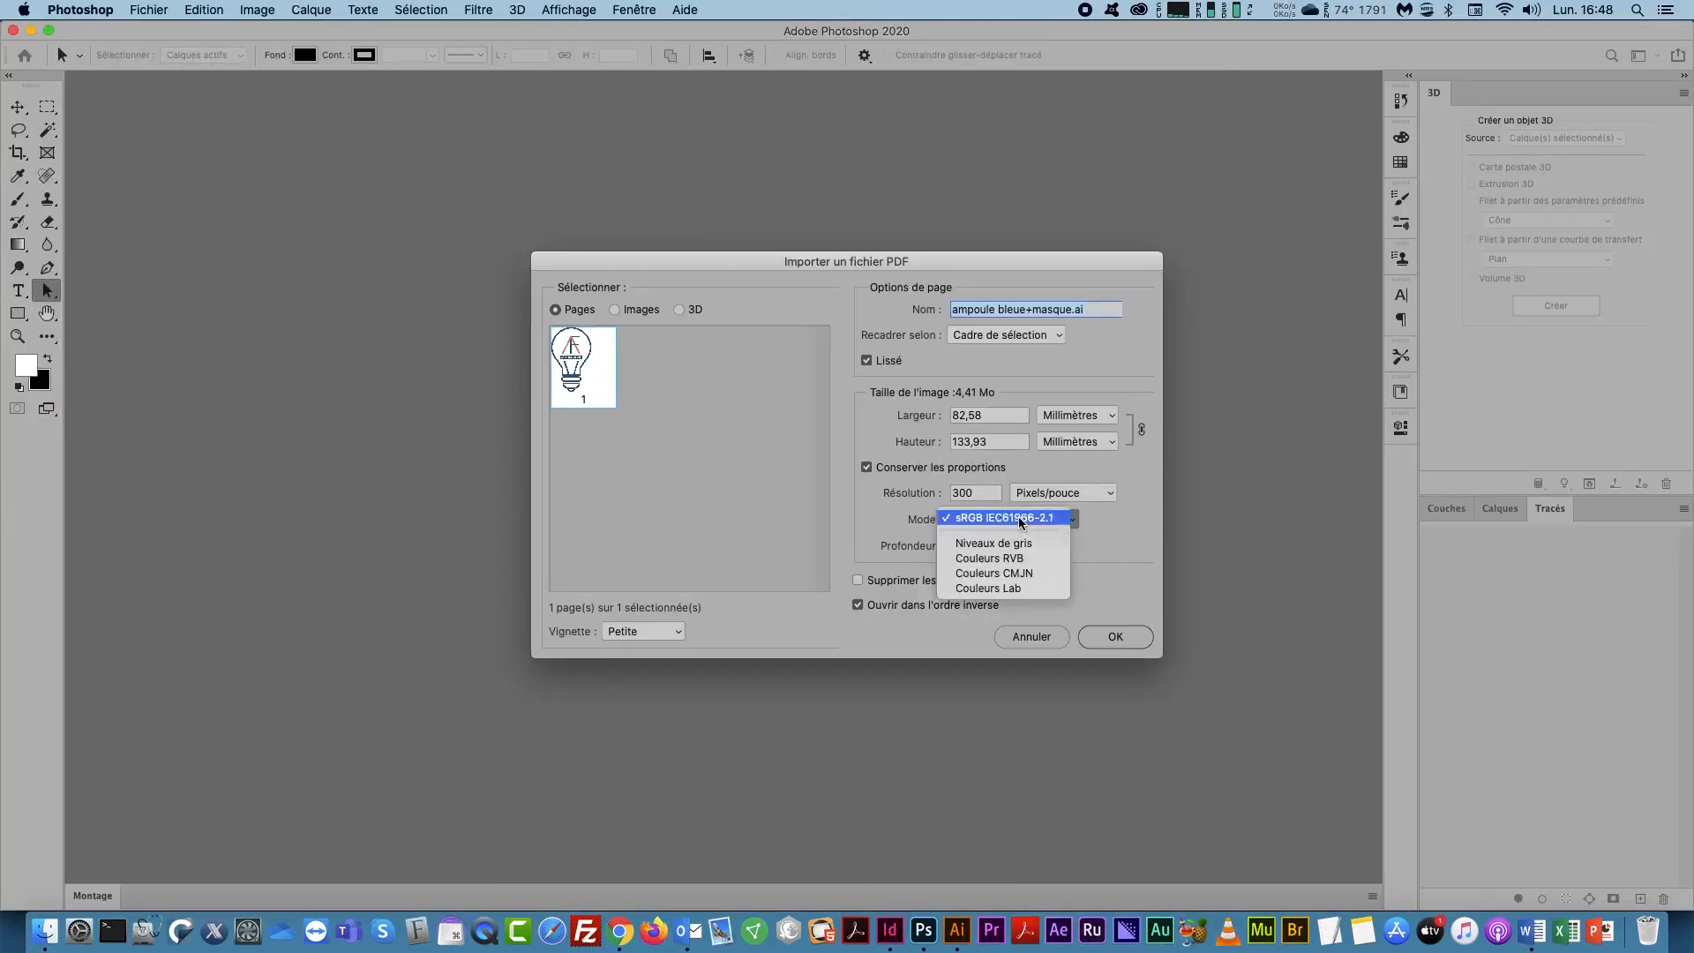
{"action": "left_click", "coordinate": [1029, 573]}
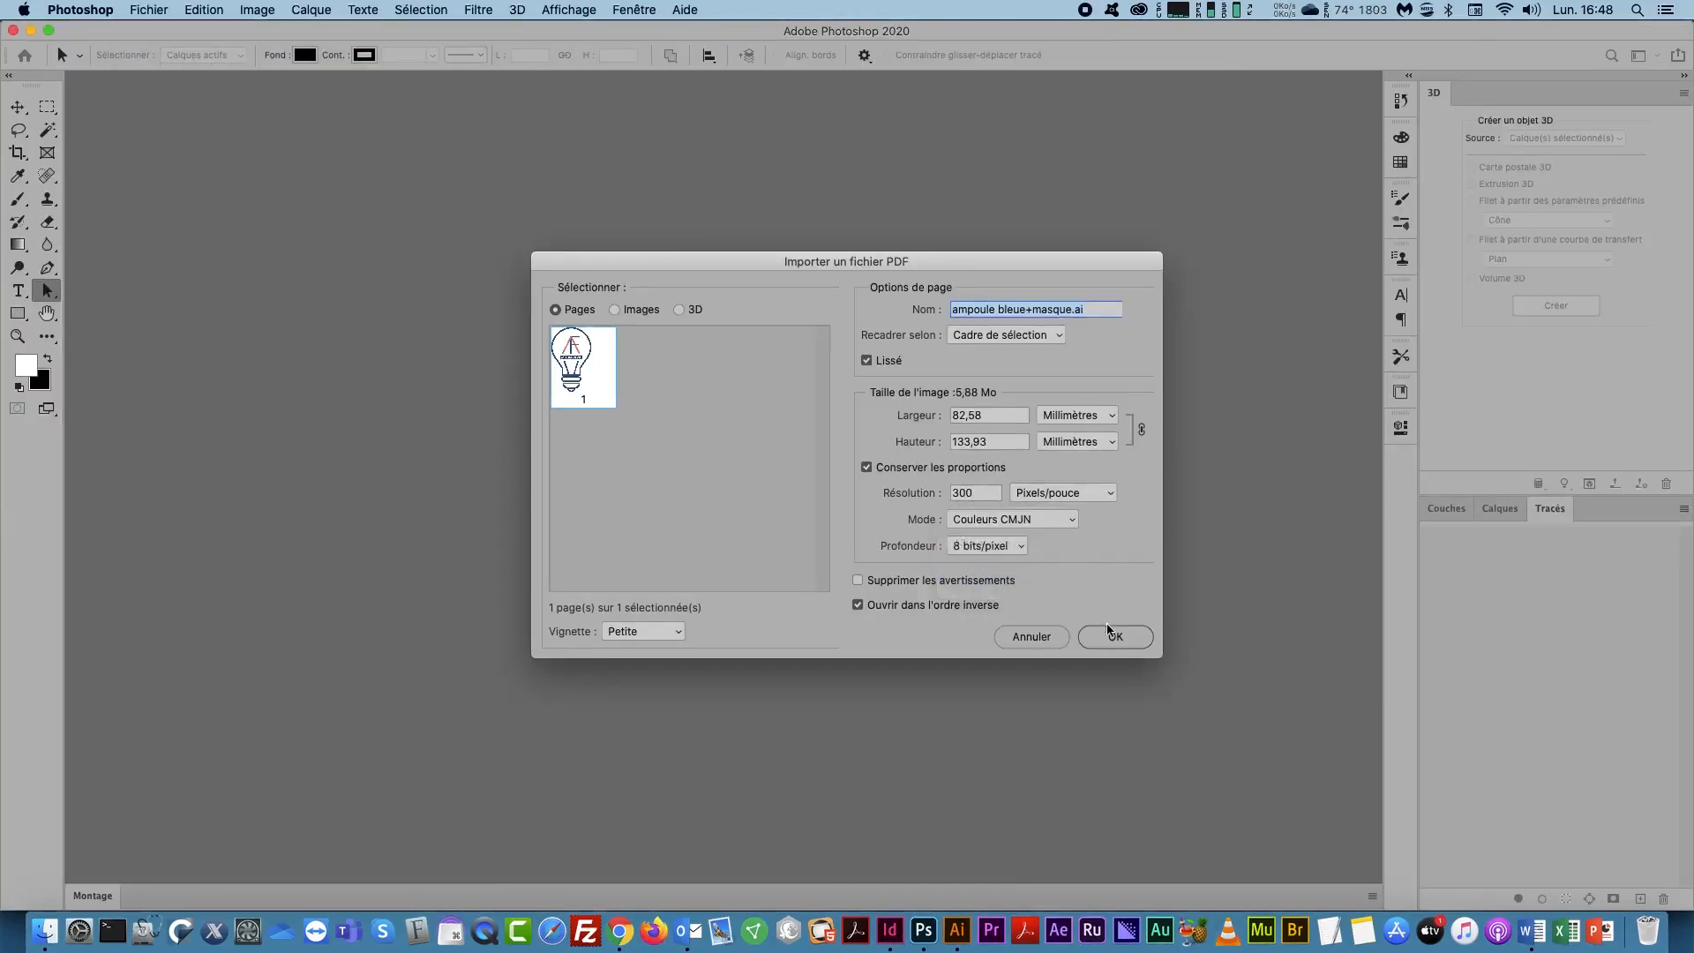
{"action": "left_click", "coordinate": [1117, 637]}
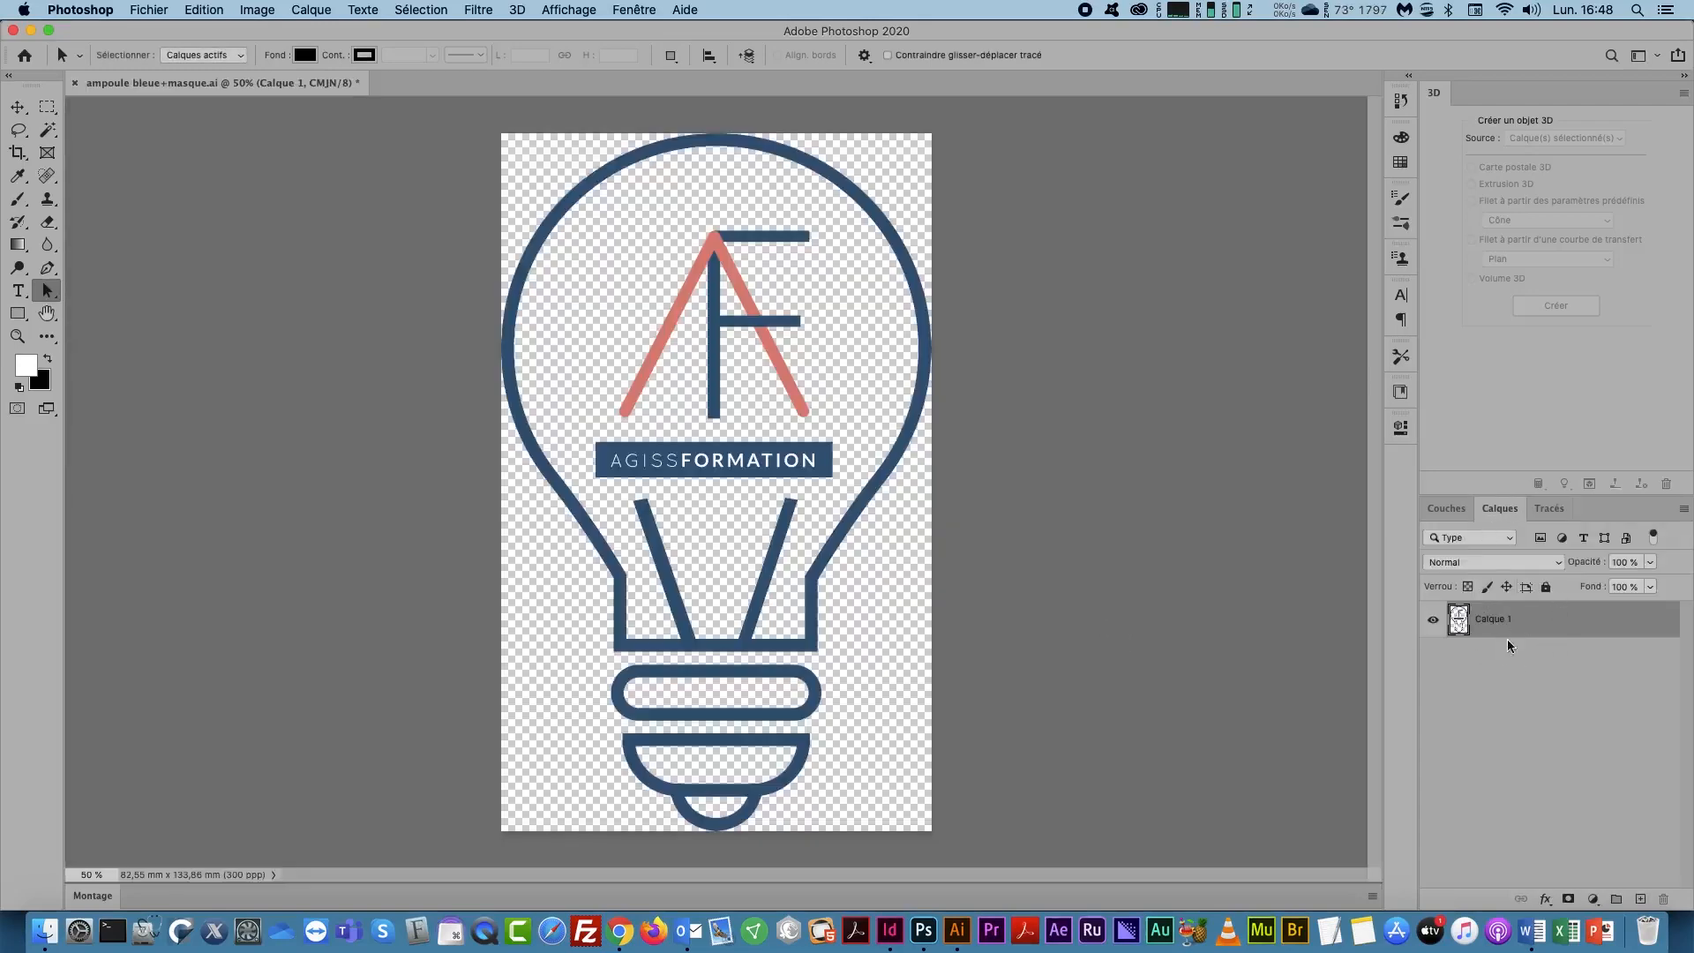
Step: Paste the copied bulb silhouette in place as a path (Tracé), with no layer selected
{"action": "left_click", "coordinate": [1506, 667]}
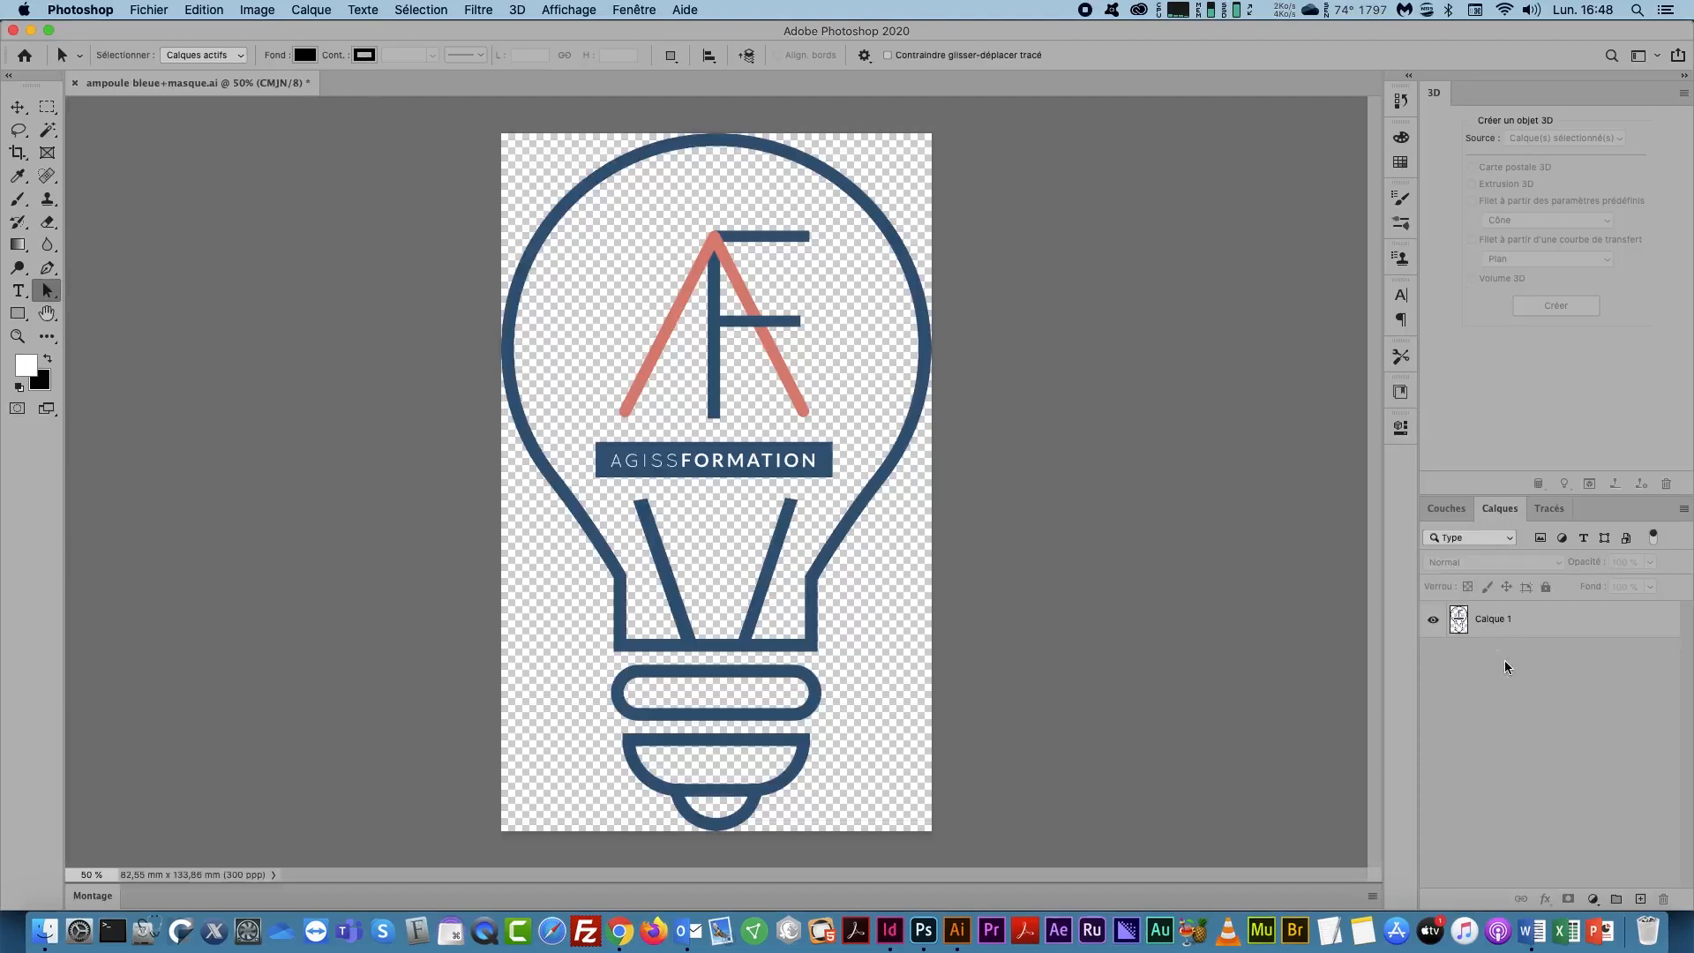
{"action": "left_click", "coordinate": [1550, 510]}
{"action": "left_click", "coordinate": [203, 8]}
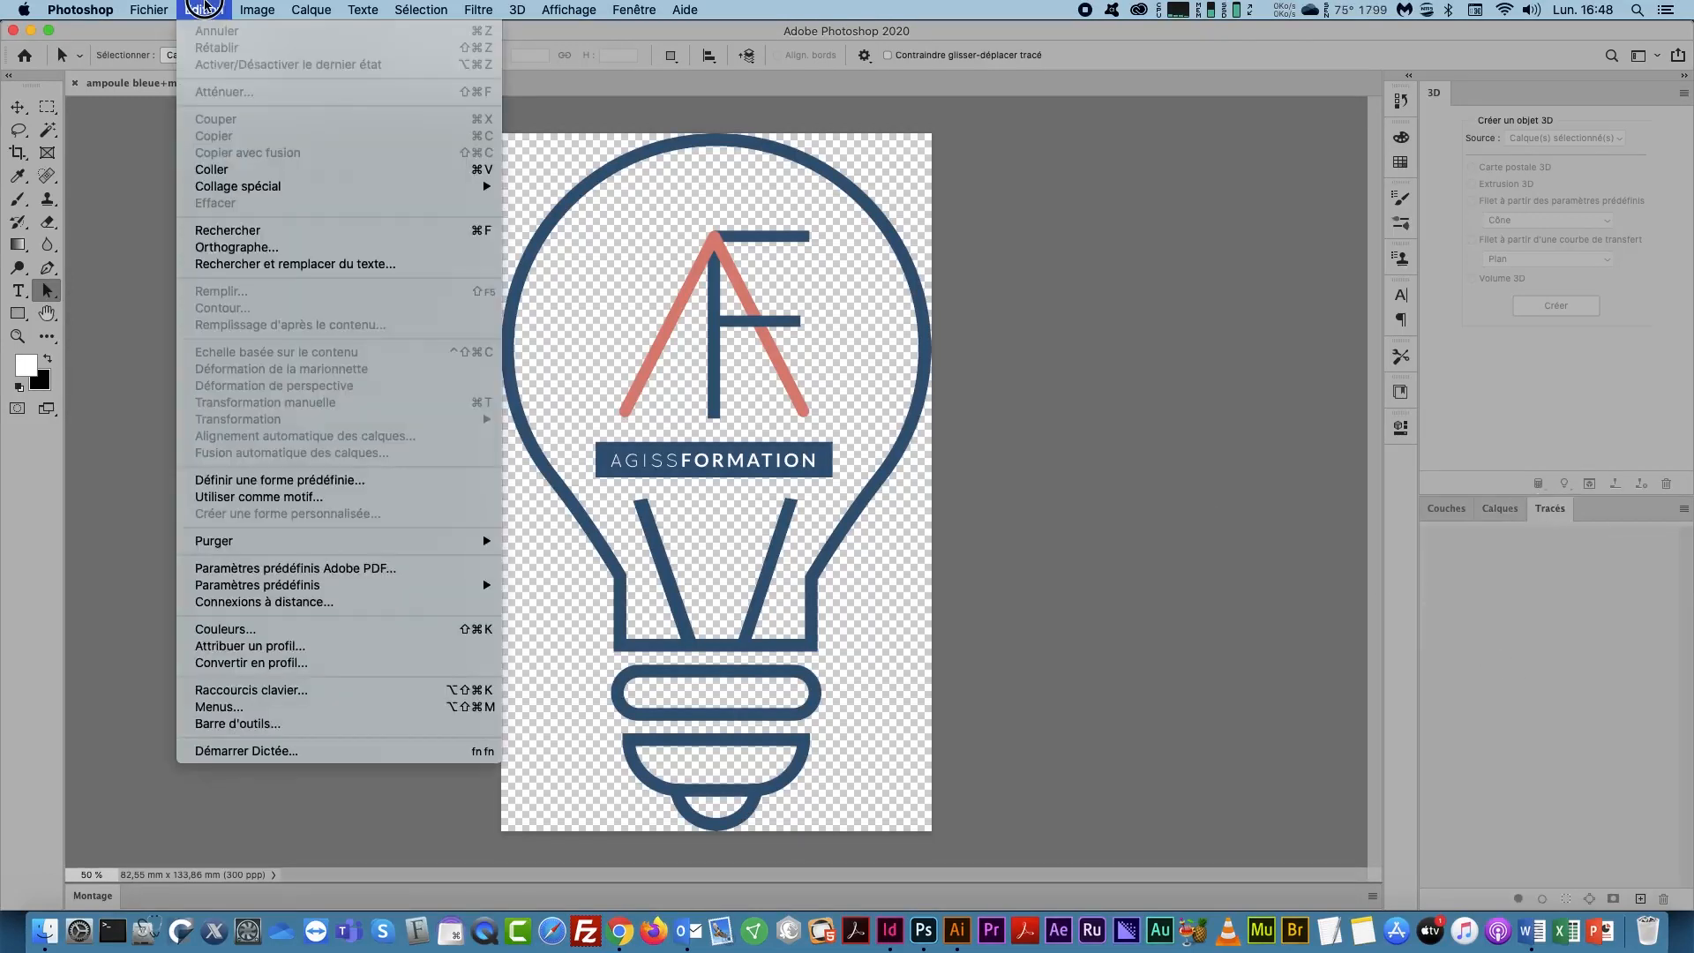
{"action": "mouse_move", "coordinate": [253, 187]}
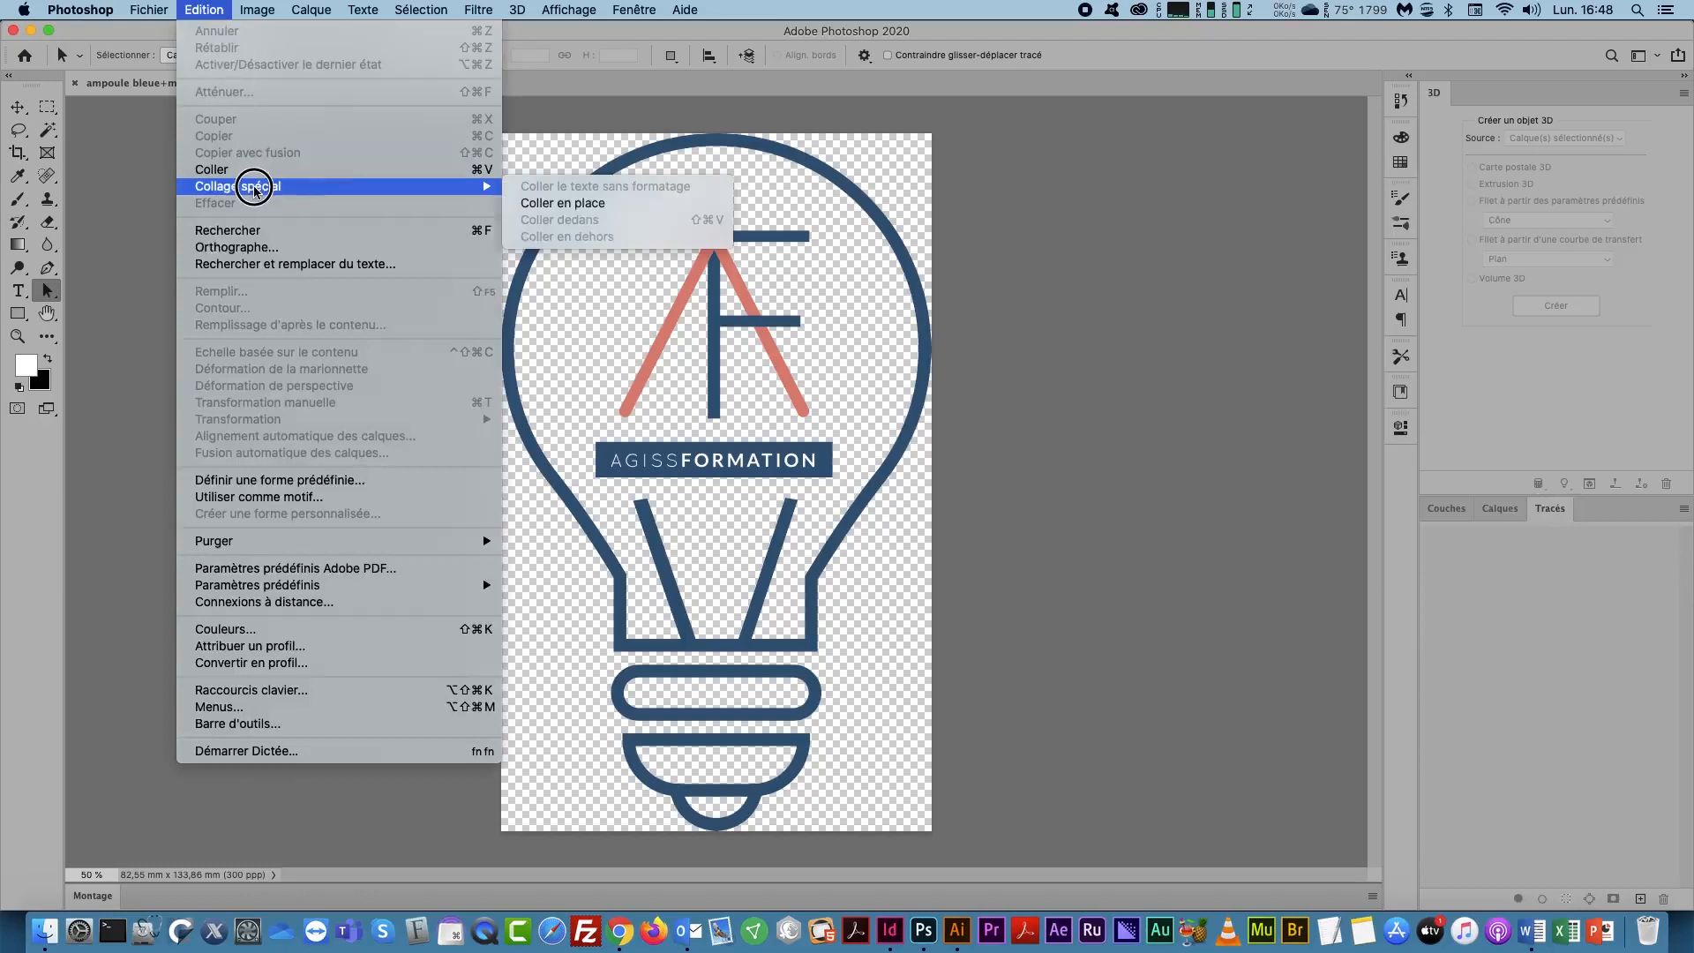
{"action": "left_click", "coordinate": [620, 208]}
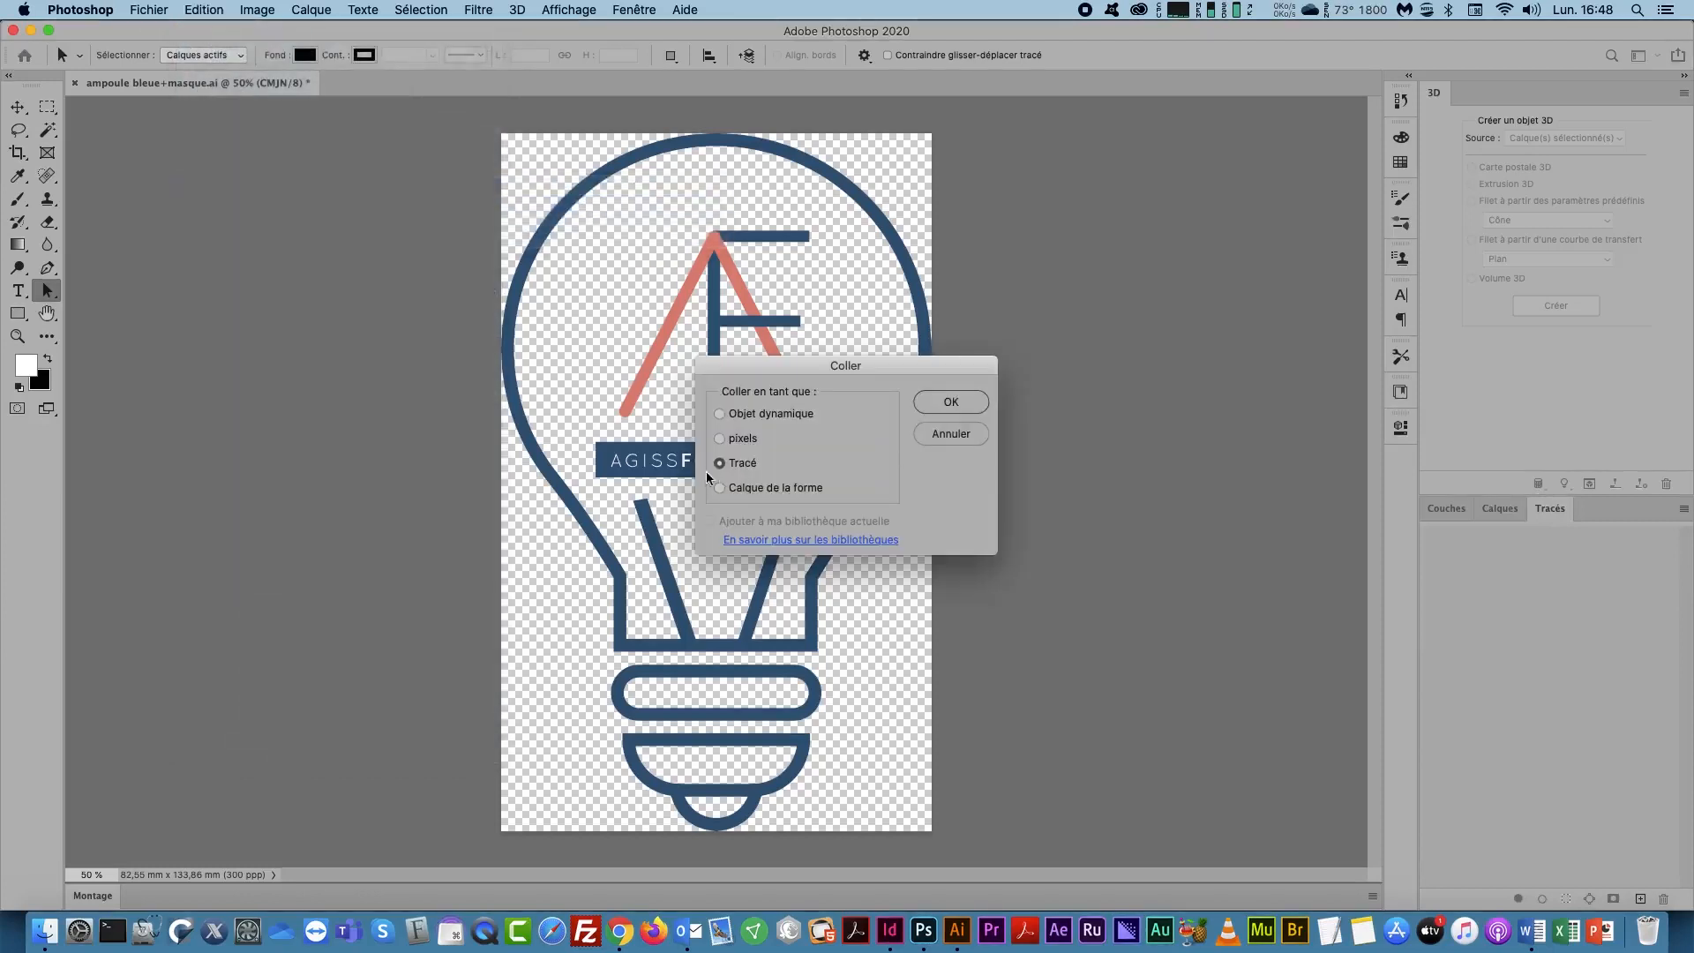
{"action": "left_click", "coordinate": [950, 403]}
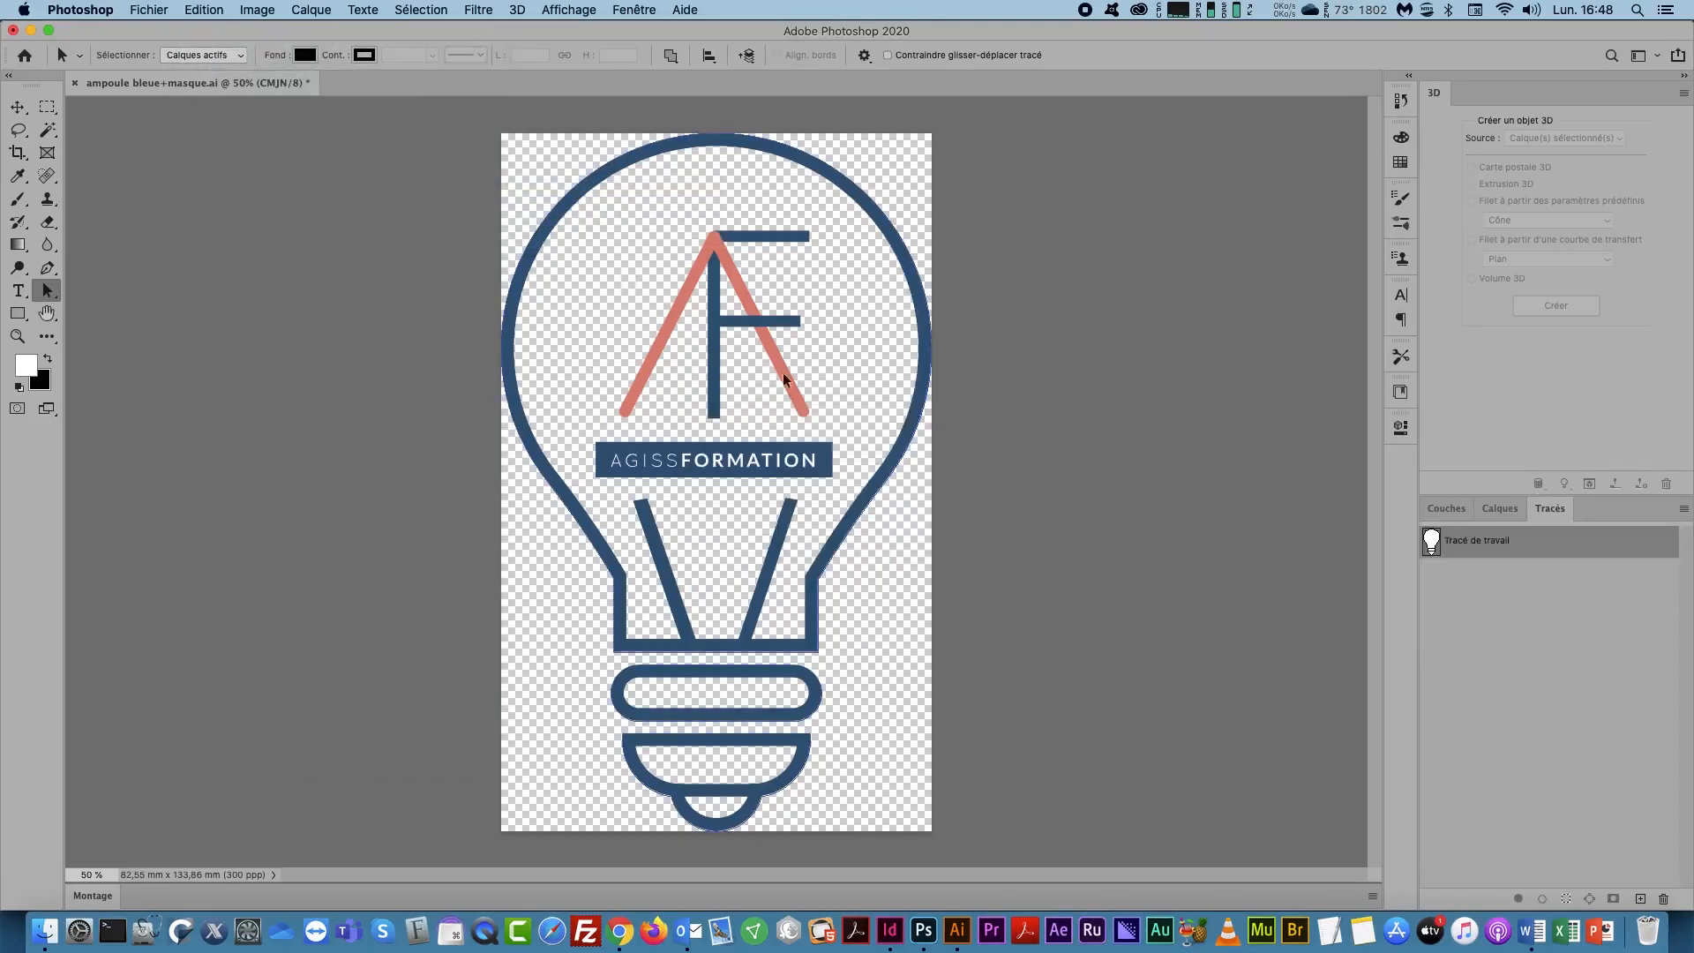
Step: Deselect the work path, then select everything on Calque 1 and clear its bulb artwork
{"action": "left_click", "coordinate": [1505, 578]}
{"action": "left_click", "coordinate": [1503, 510]}
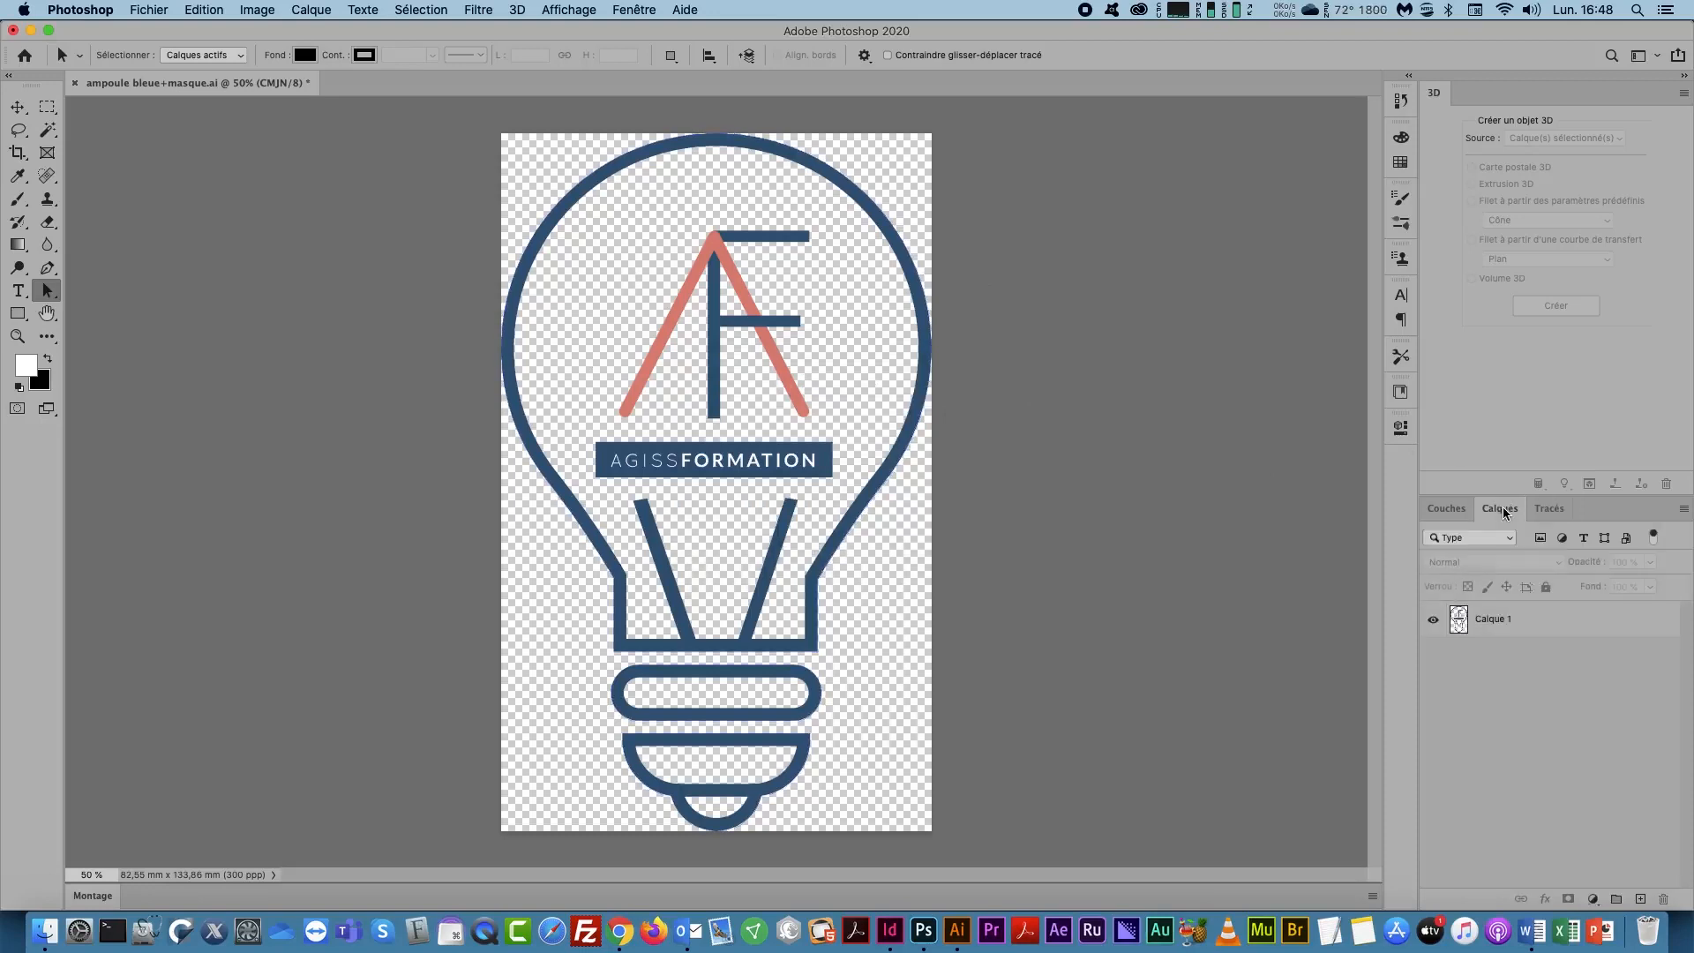
{"action": "left_click", "coordinate": [1515, 625]}
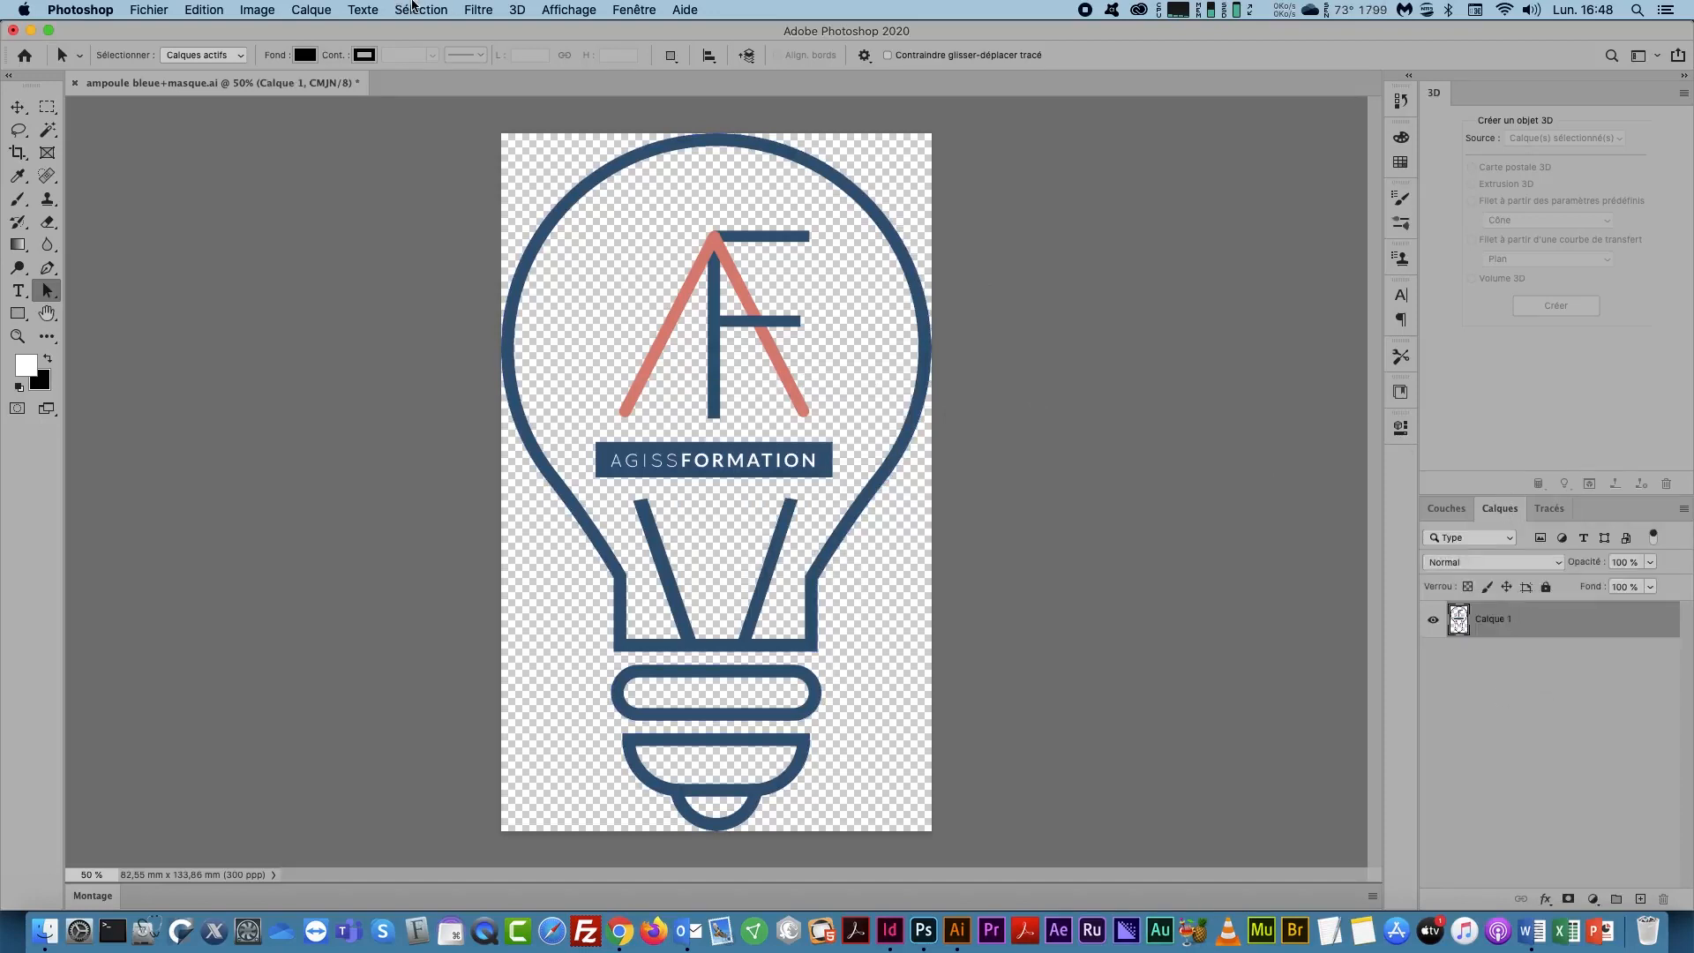
{"action": "left_click", "coordinate": [413, 9]}
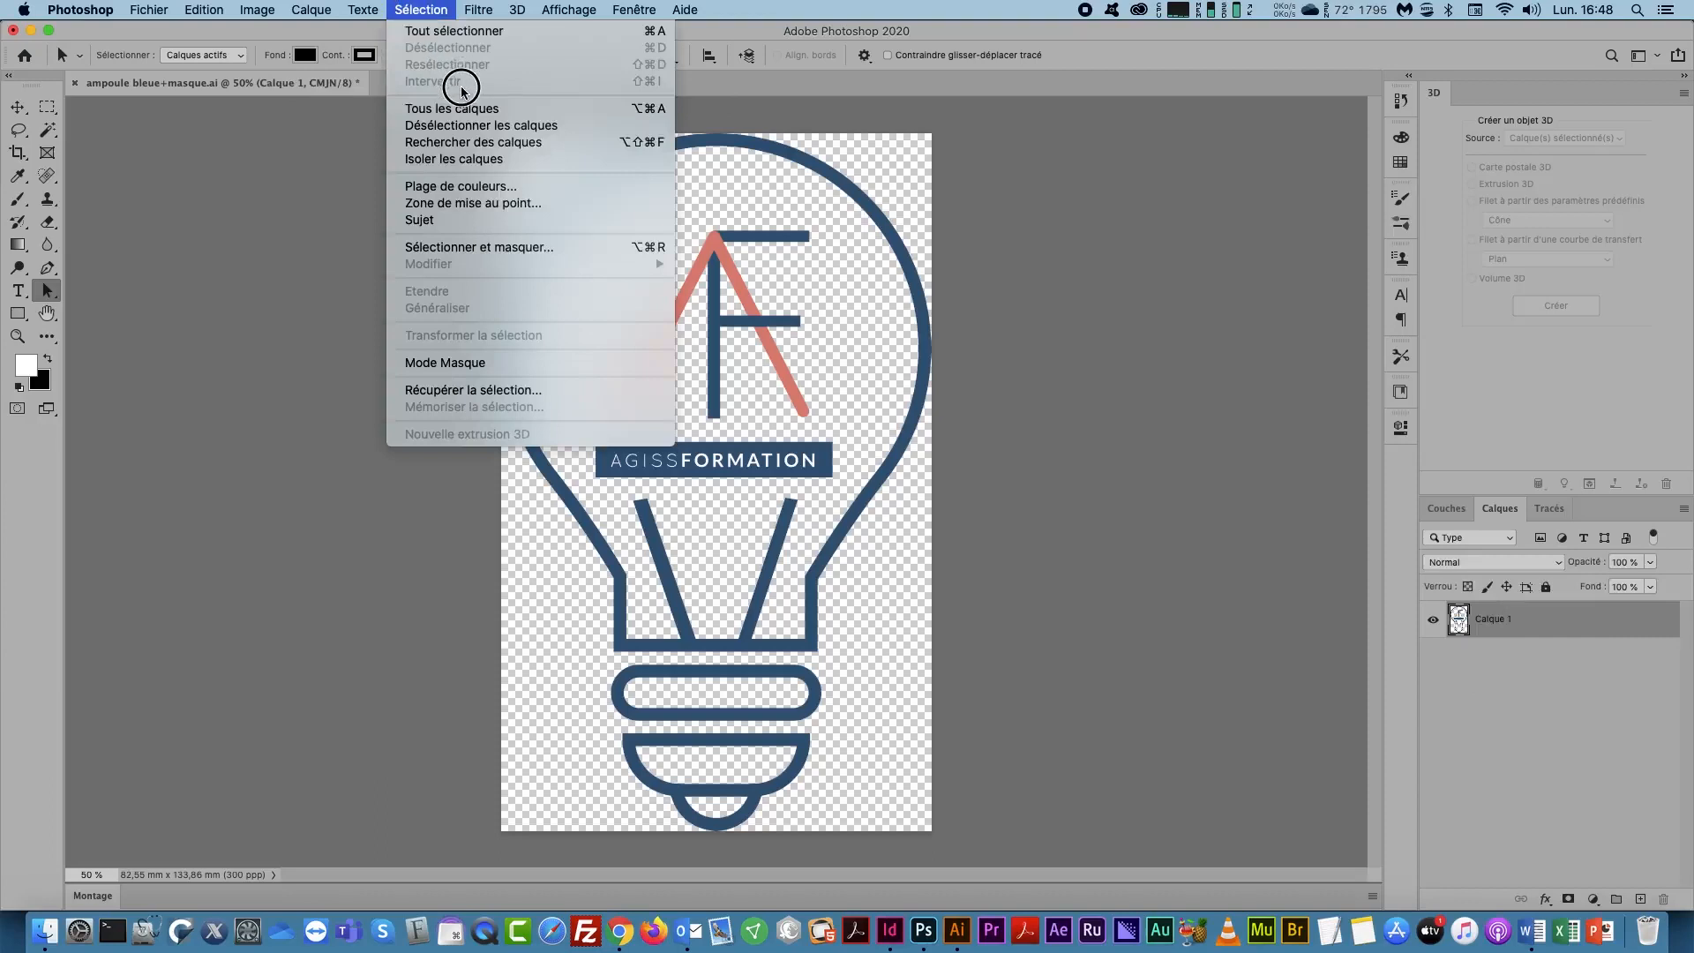
{"action": "left_click", "coordinate": [459, 32]}
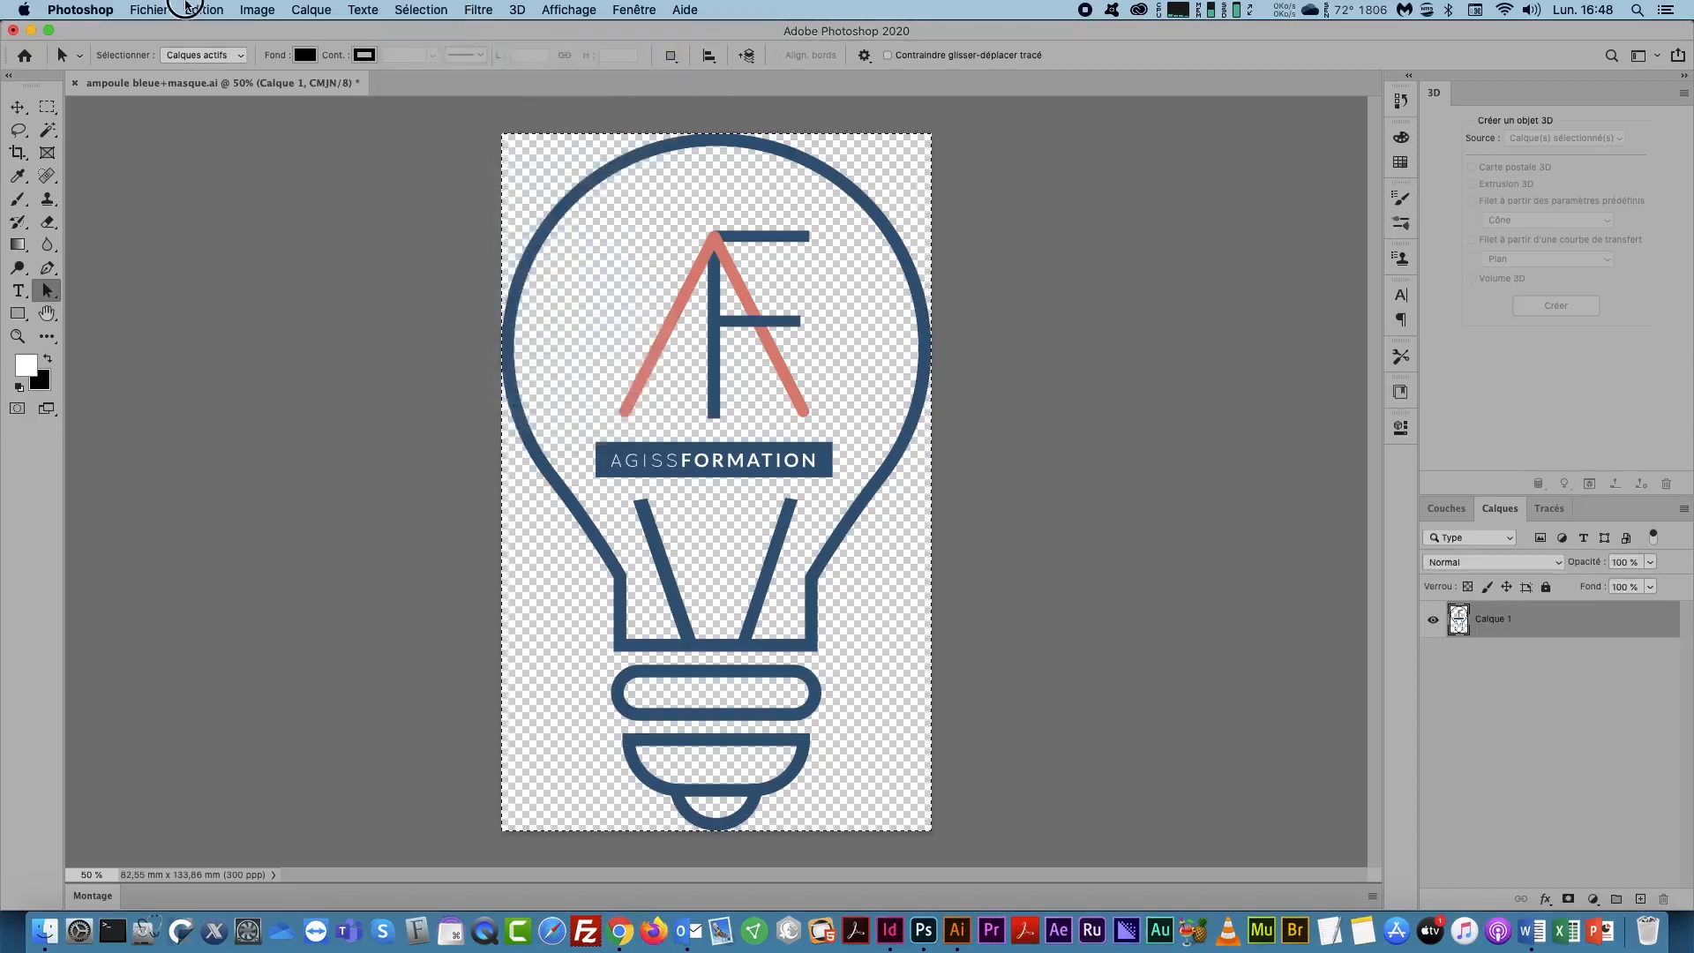
{"action": "left_click", "coordinate": [199, 9]}
{"action": "left_click", "coordinate": [334, 204]}
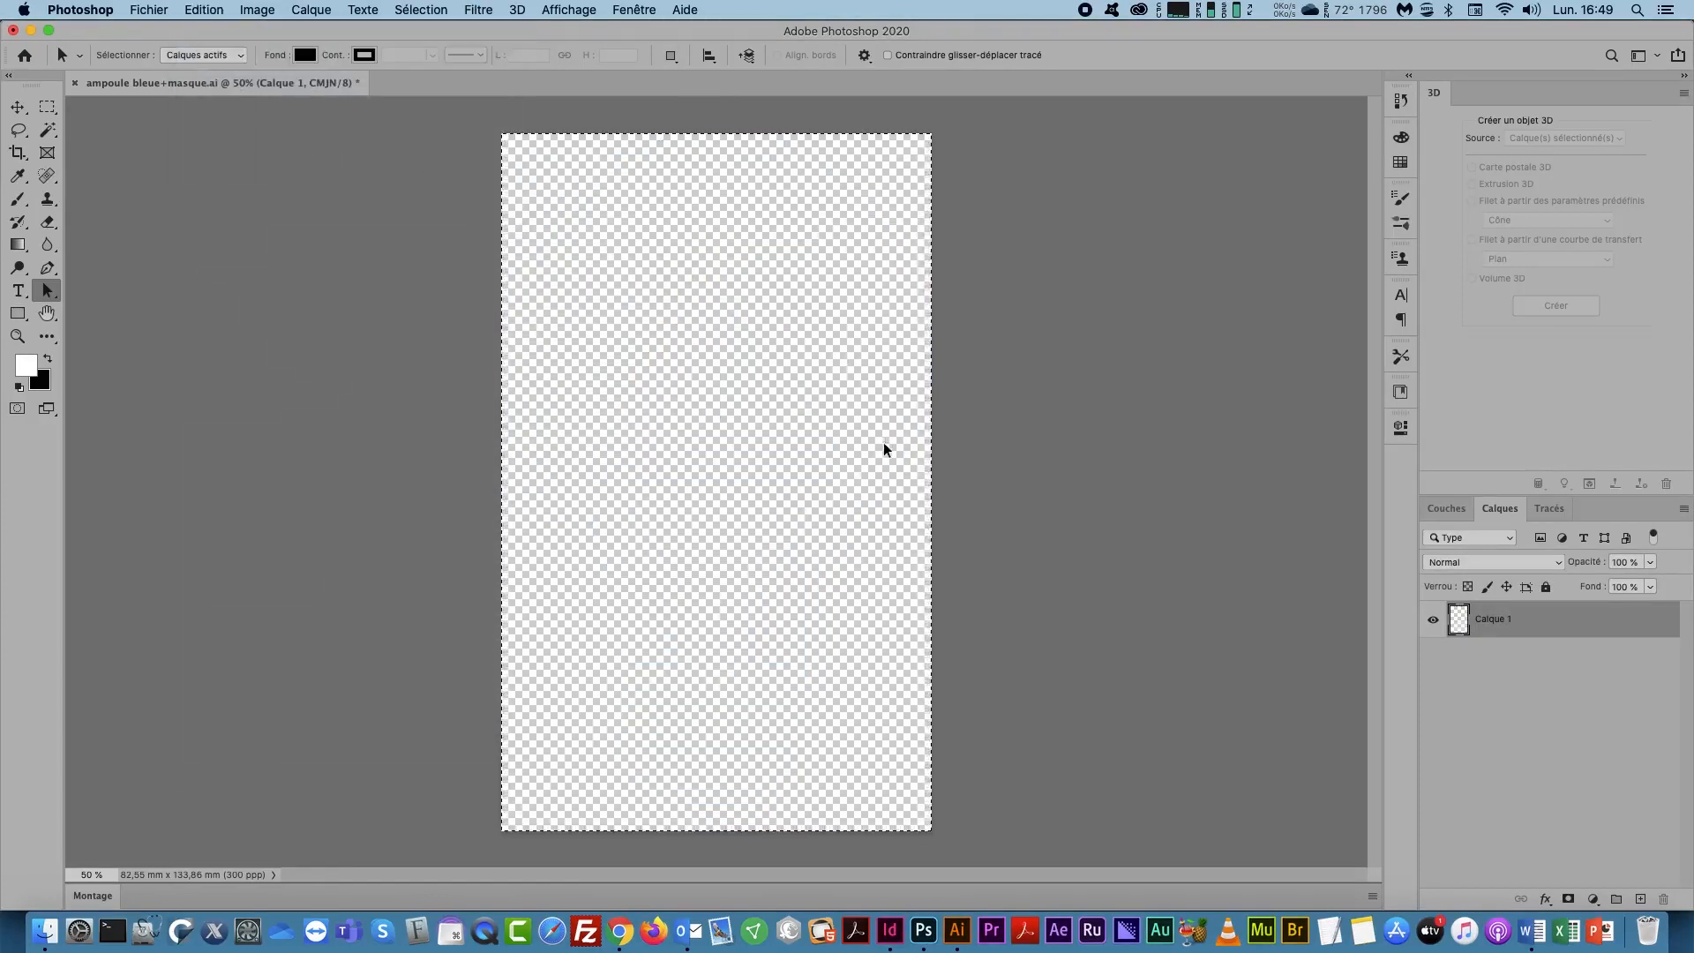
Step: Save the bulb work path under the name "habillage ampoule"
{"action": "left_click", "coordinate": [1546, 512]}
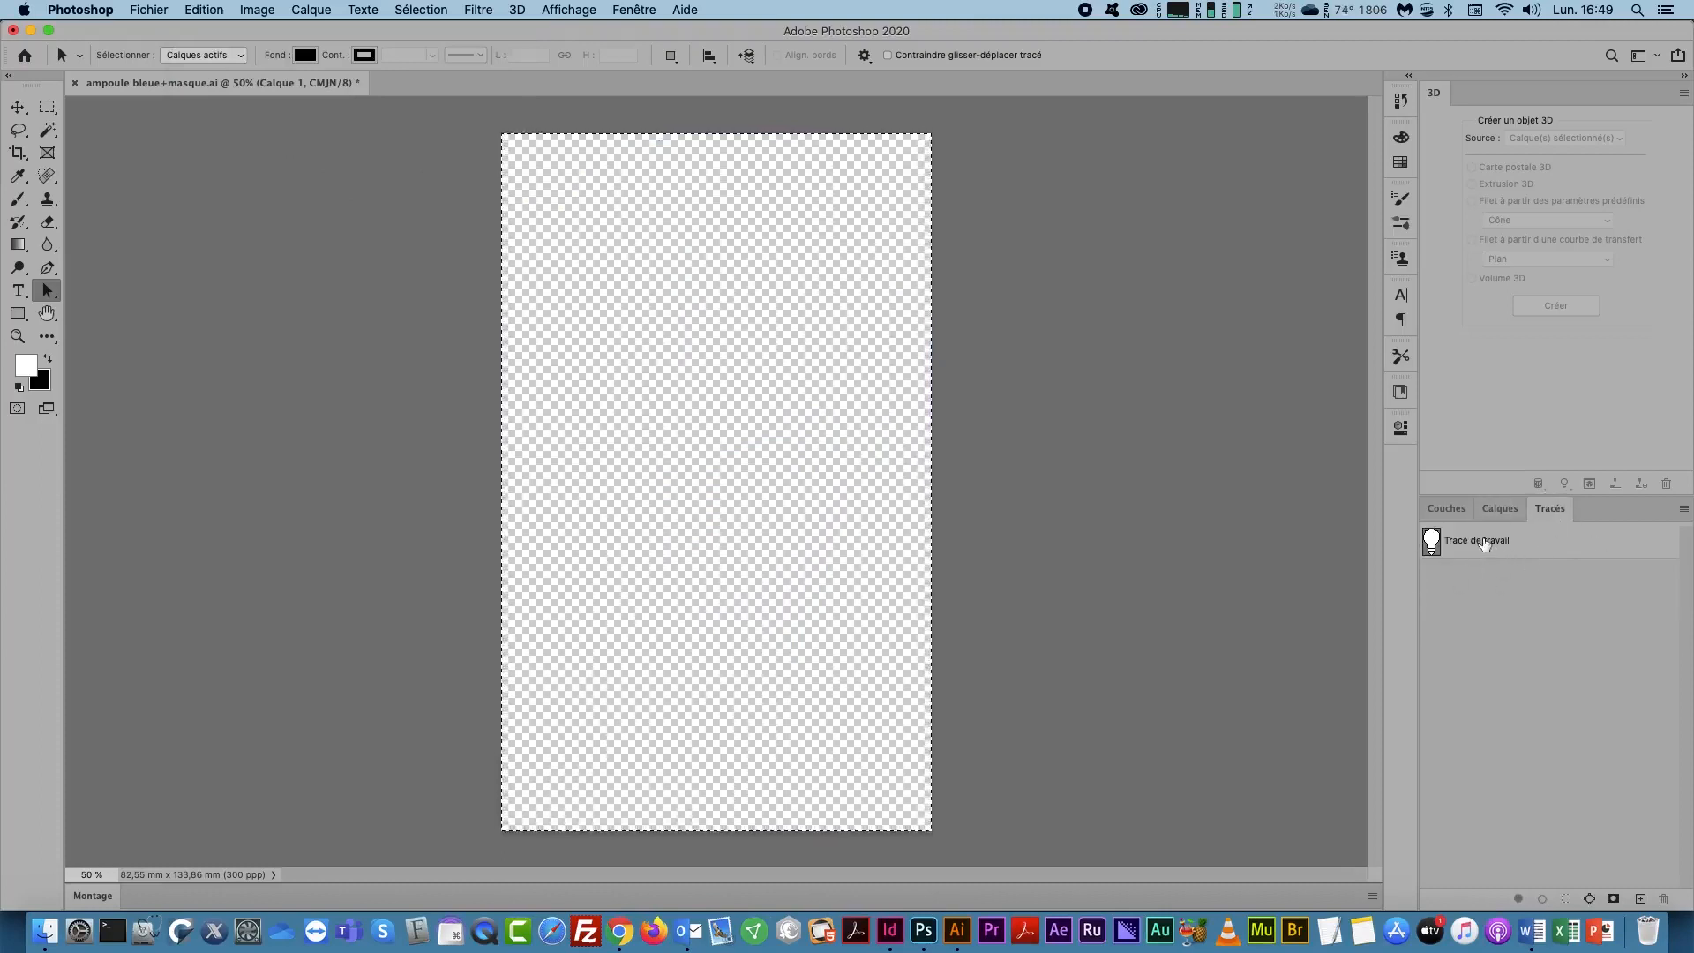
{"action": "double_click", "coordinate": [1482, 543]}
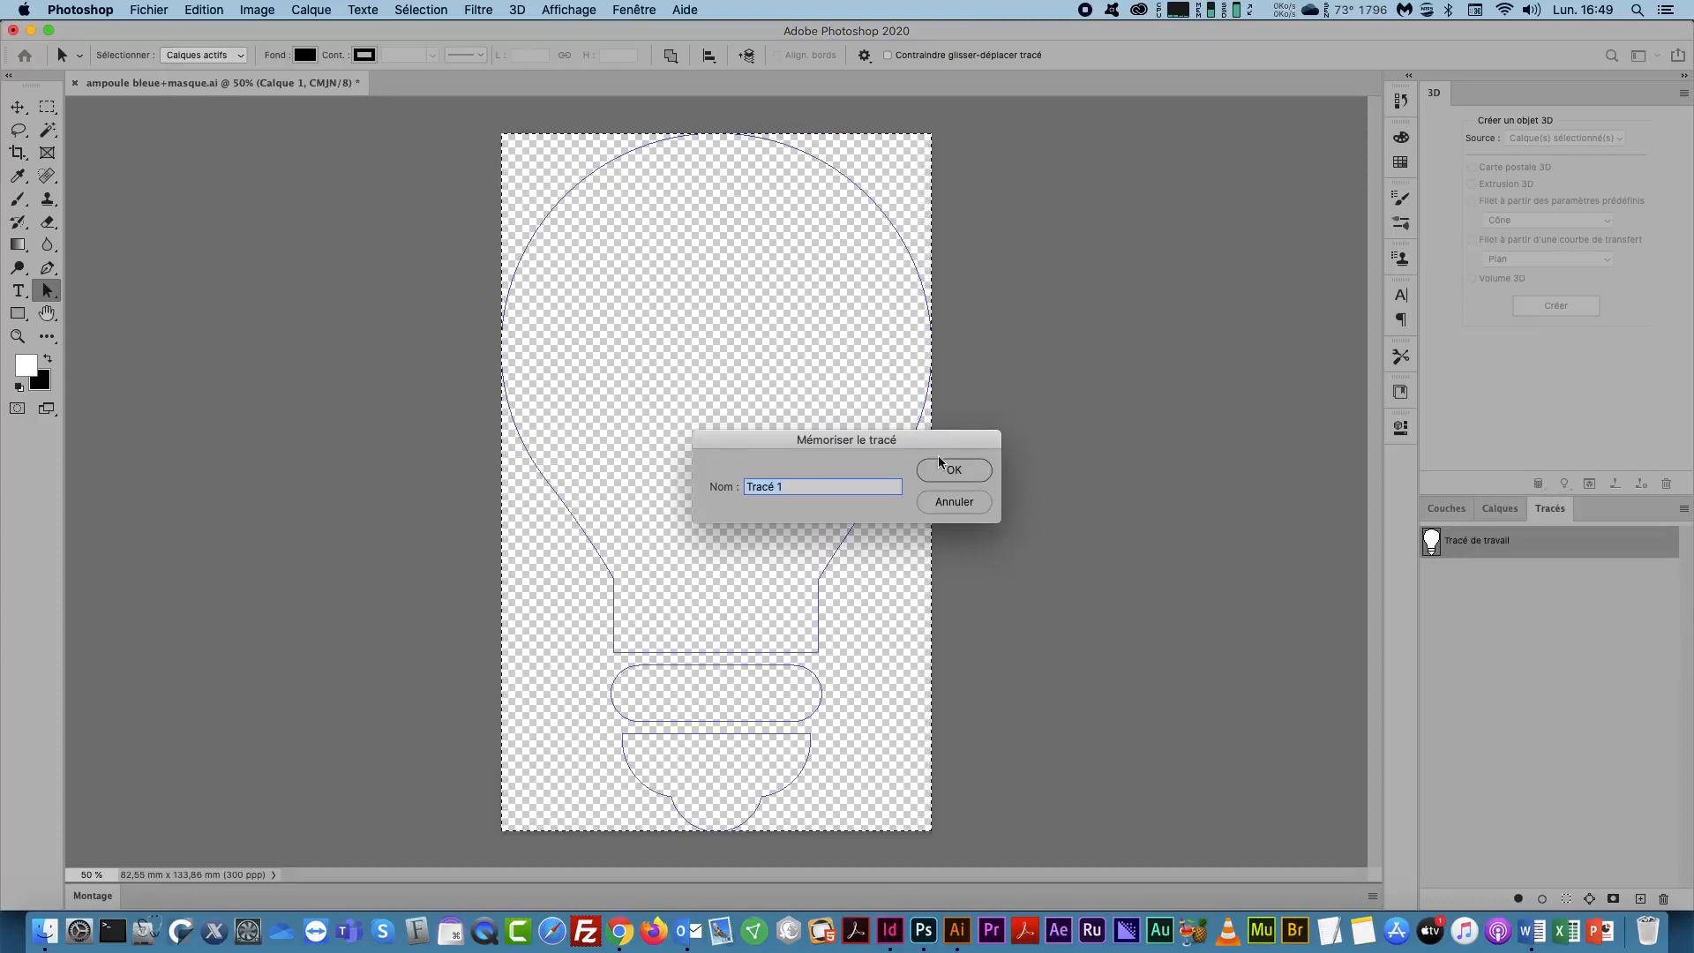
{"action": "type", "text": "habillage ampoule"}
{"action": "left_click_drag", "start_coordinate": [860, 486], "coordinate": [718, 481]}
{"action": "left_click", "coordinate": [957, 470]}
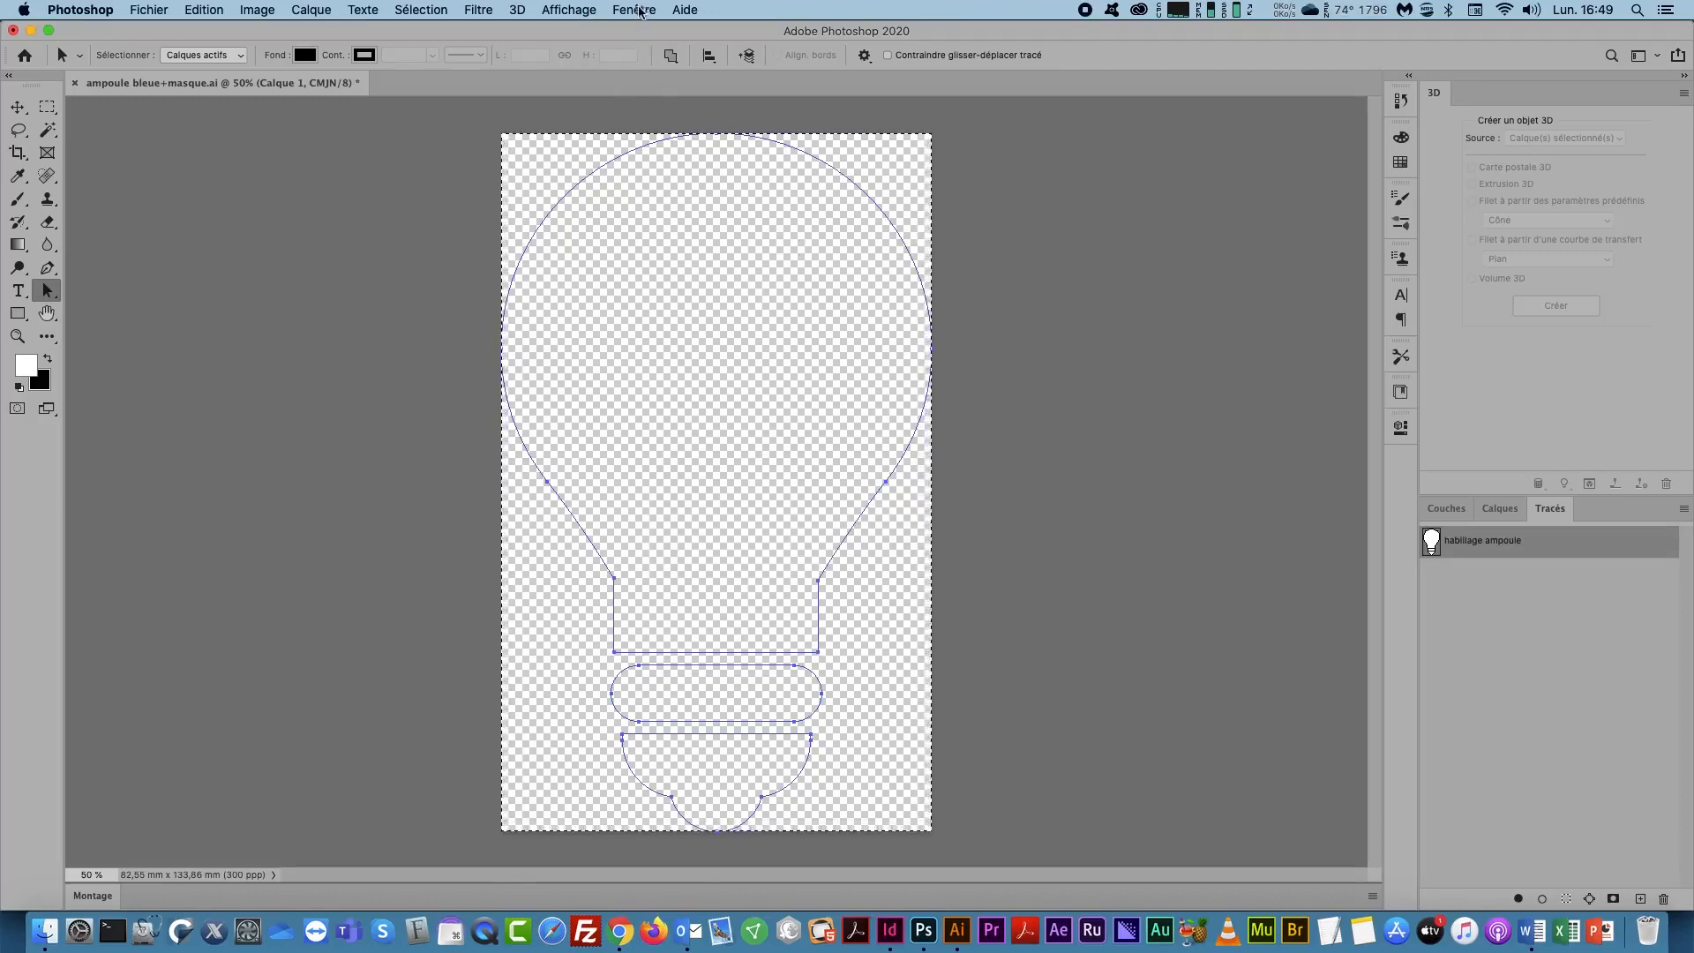
Step: Save the document in Photoshop format as "habillage ampoule" in the Vernis selectif folder, and return to InDesign
{"action": "left_click", "coordinate": [150, 9]}
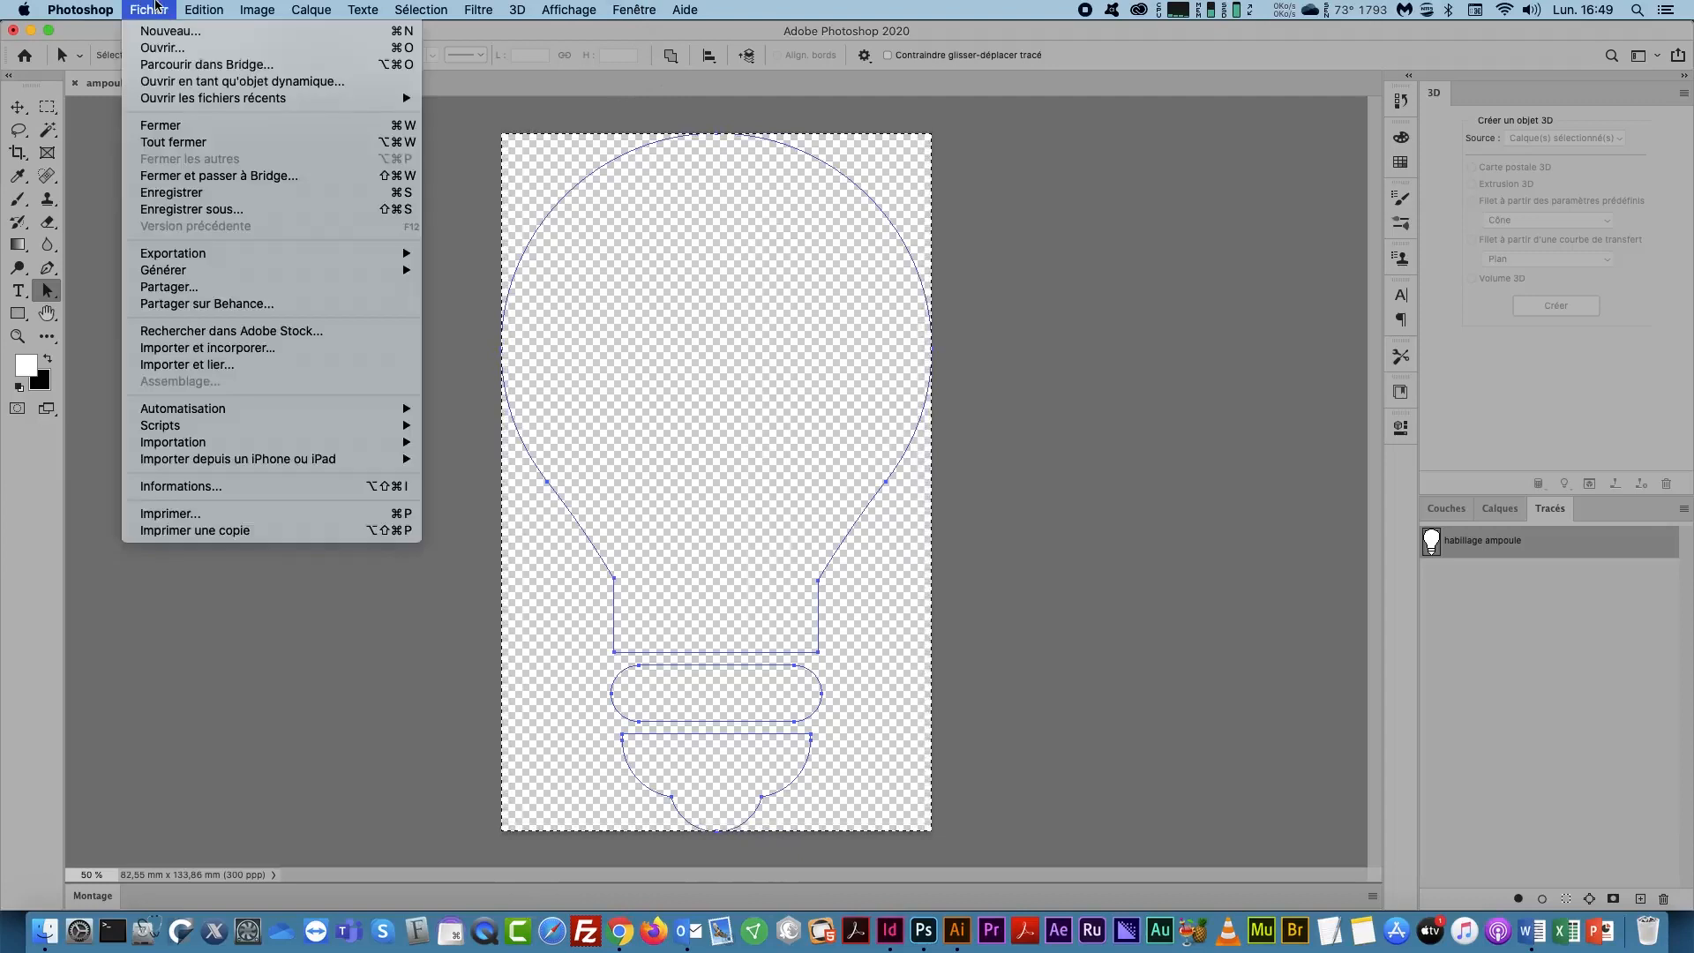
{"action": "left_click", "coordinate": [232, 209]}
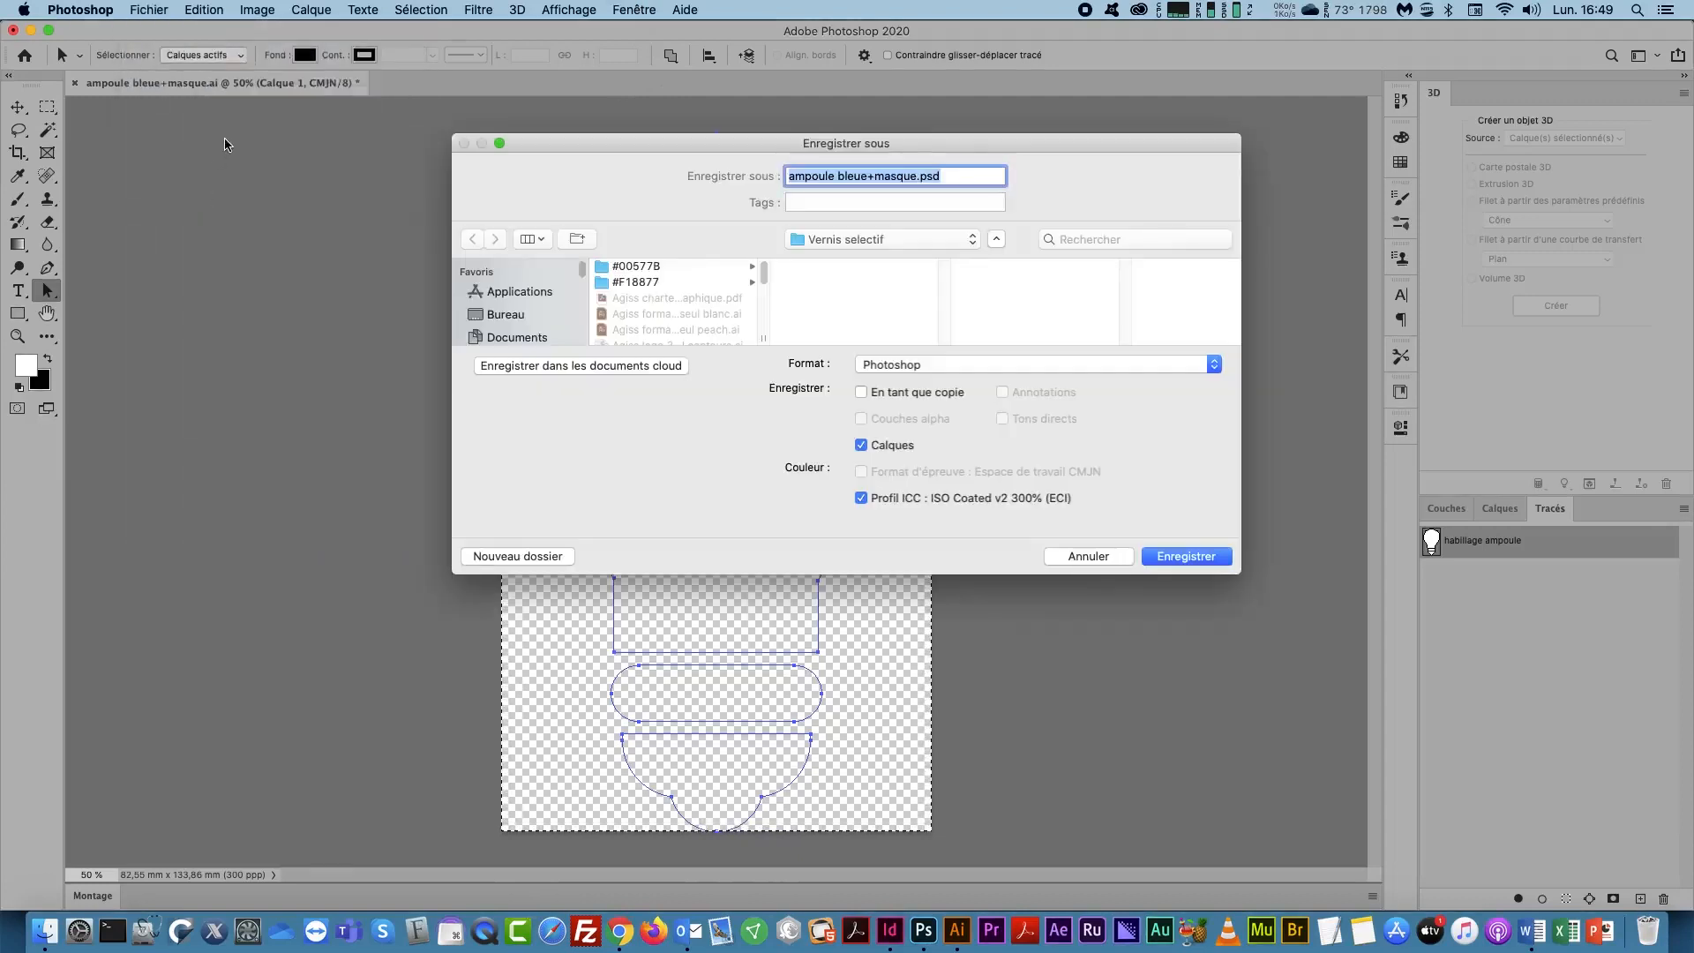
{"action": "type", "text": "masq"}
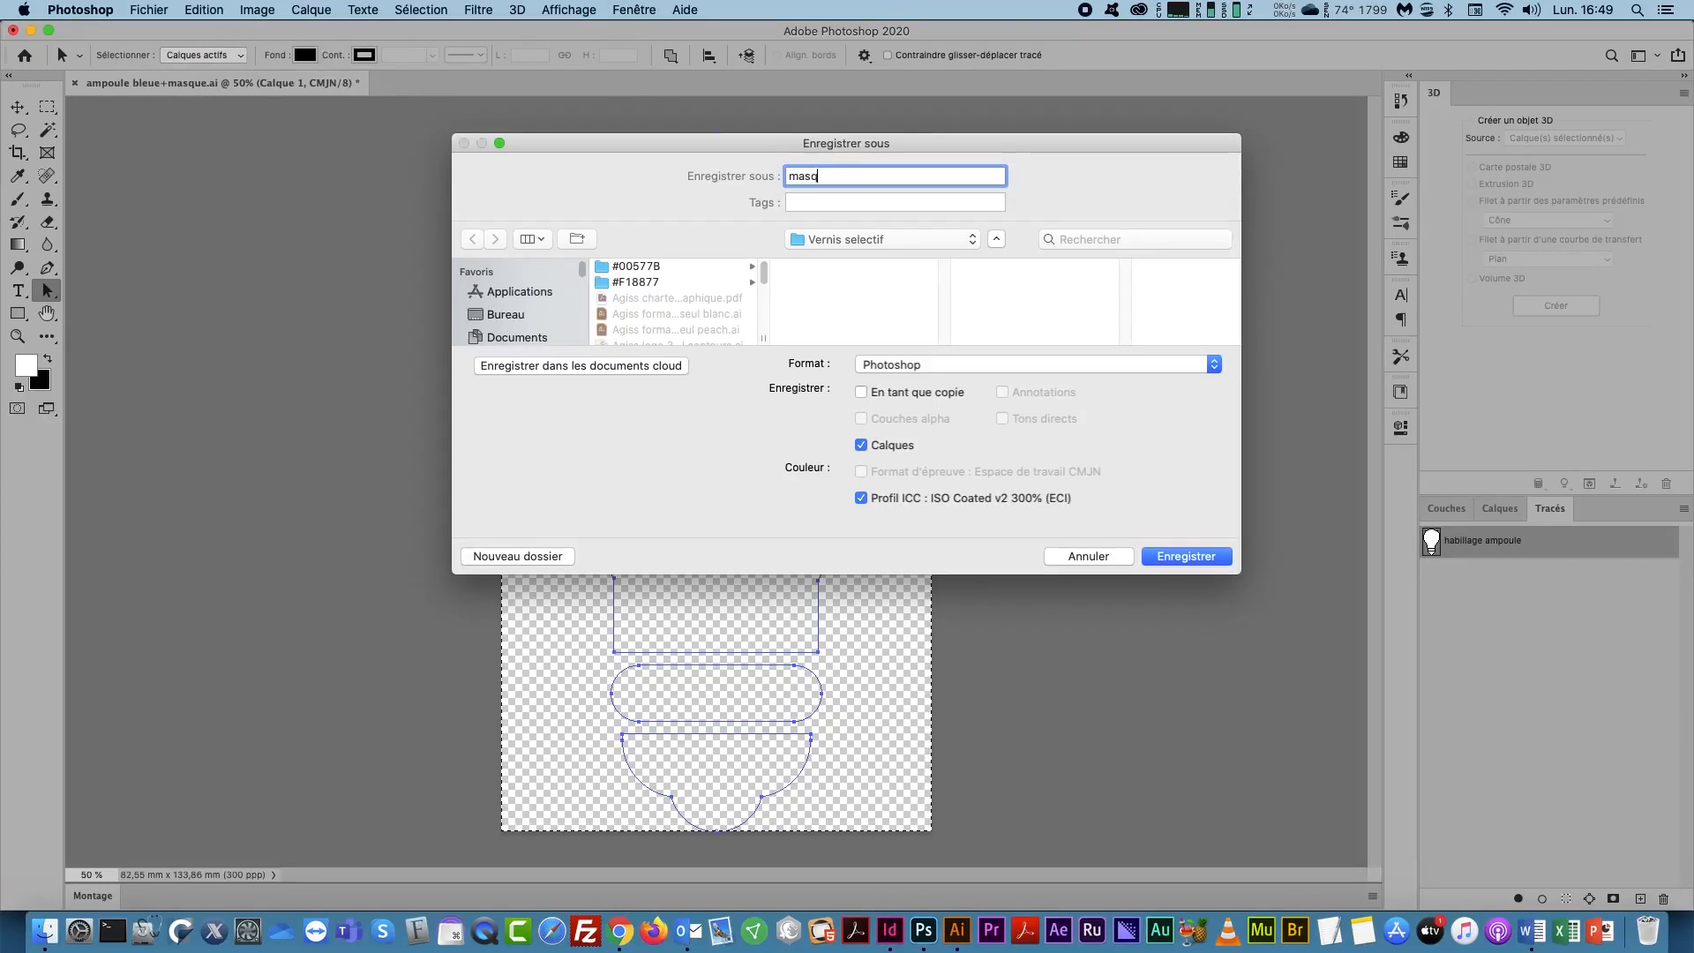
{"action": "key", "text": "BackSpace"}
{"action": "key", "text": "BackSpace"}
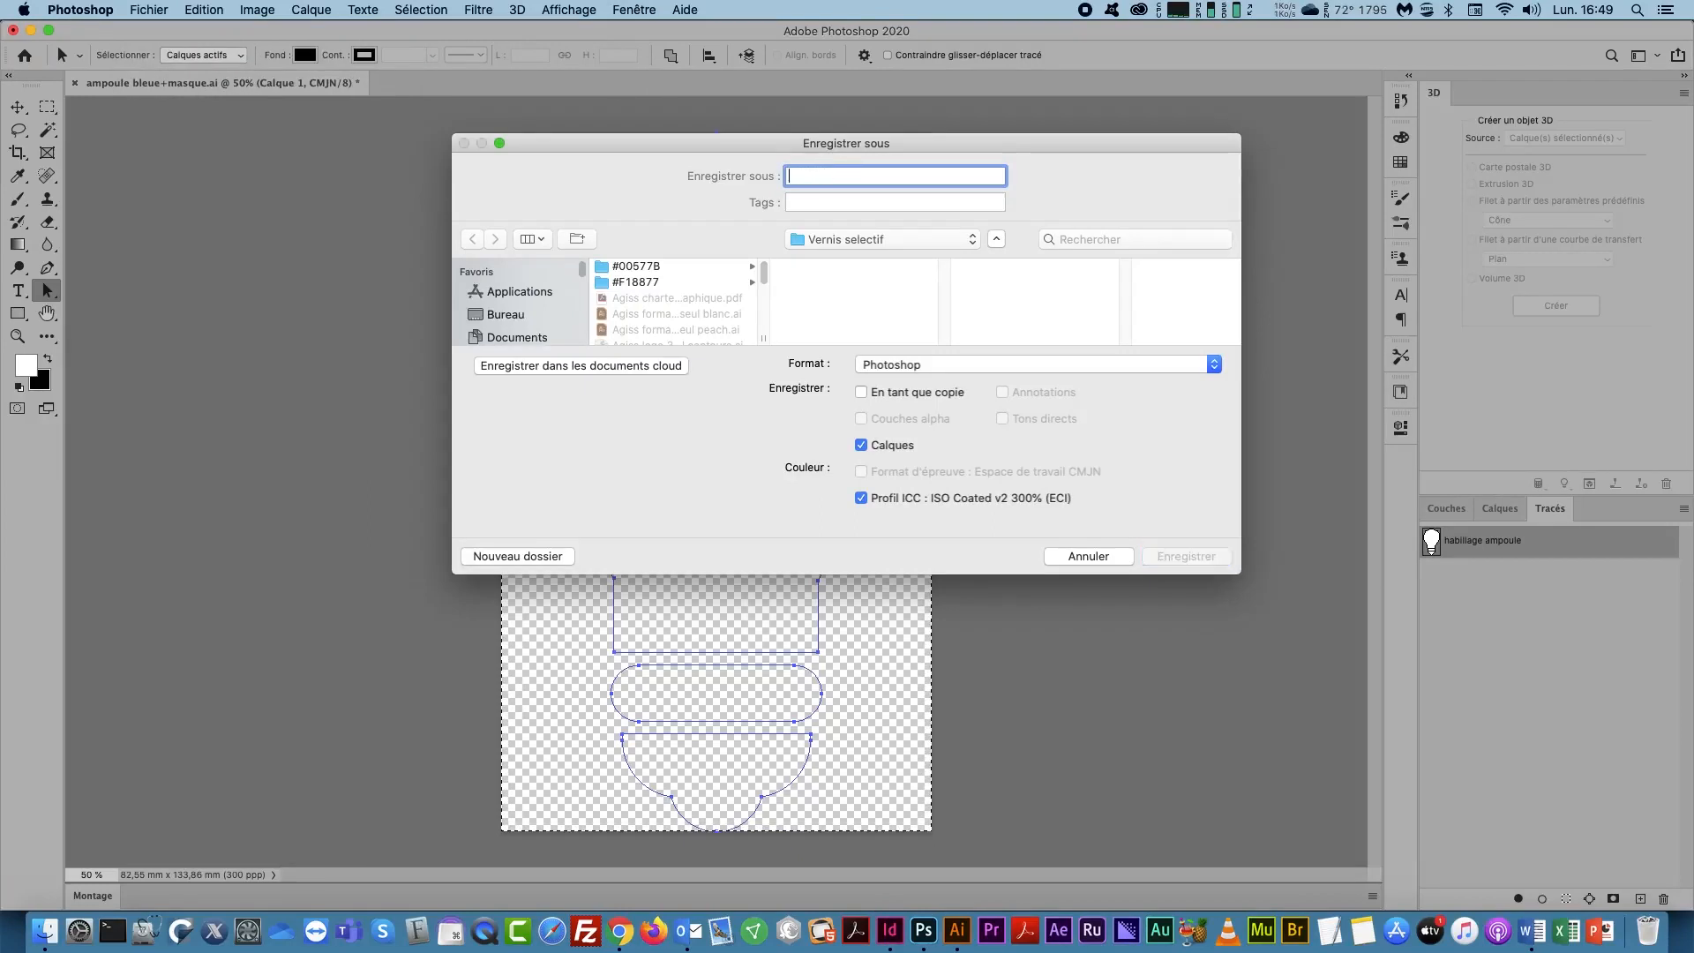
{"action": "type", "text": "habillage ampoule"}
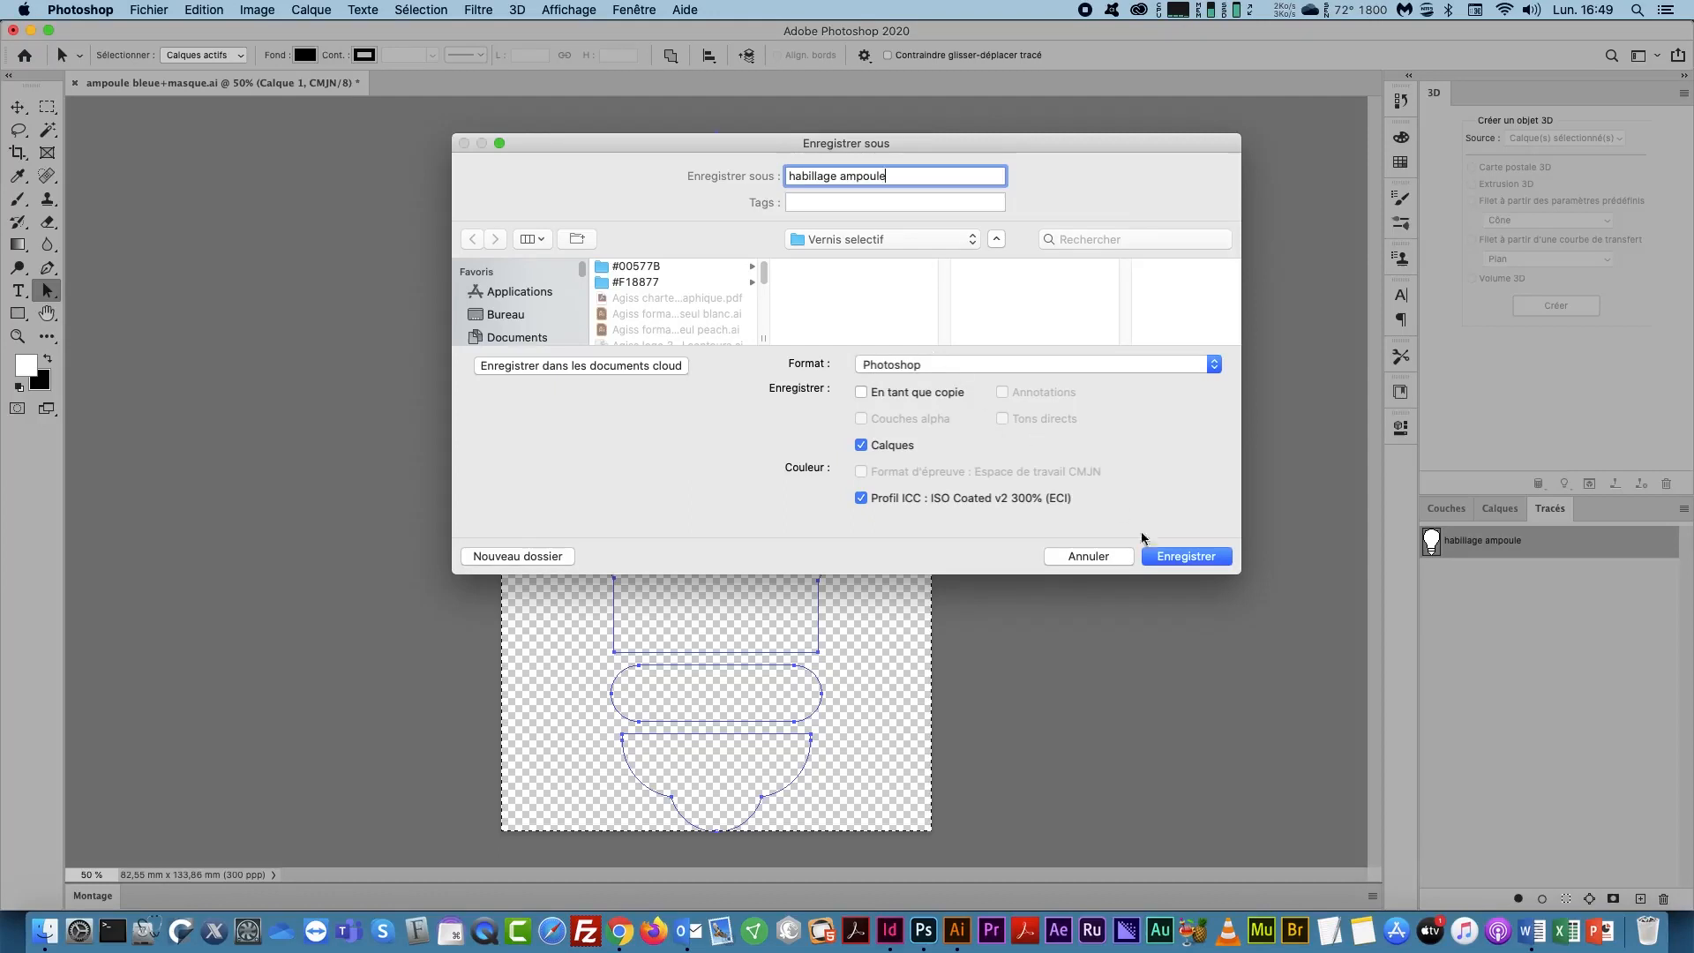
{"action": "left_click", "coordinate": [1175, 557]}
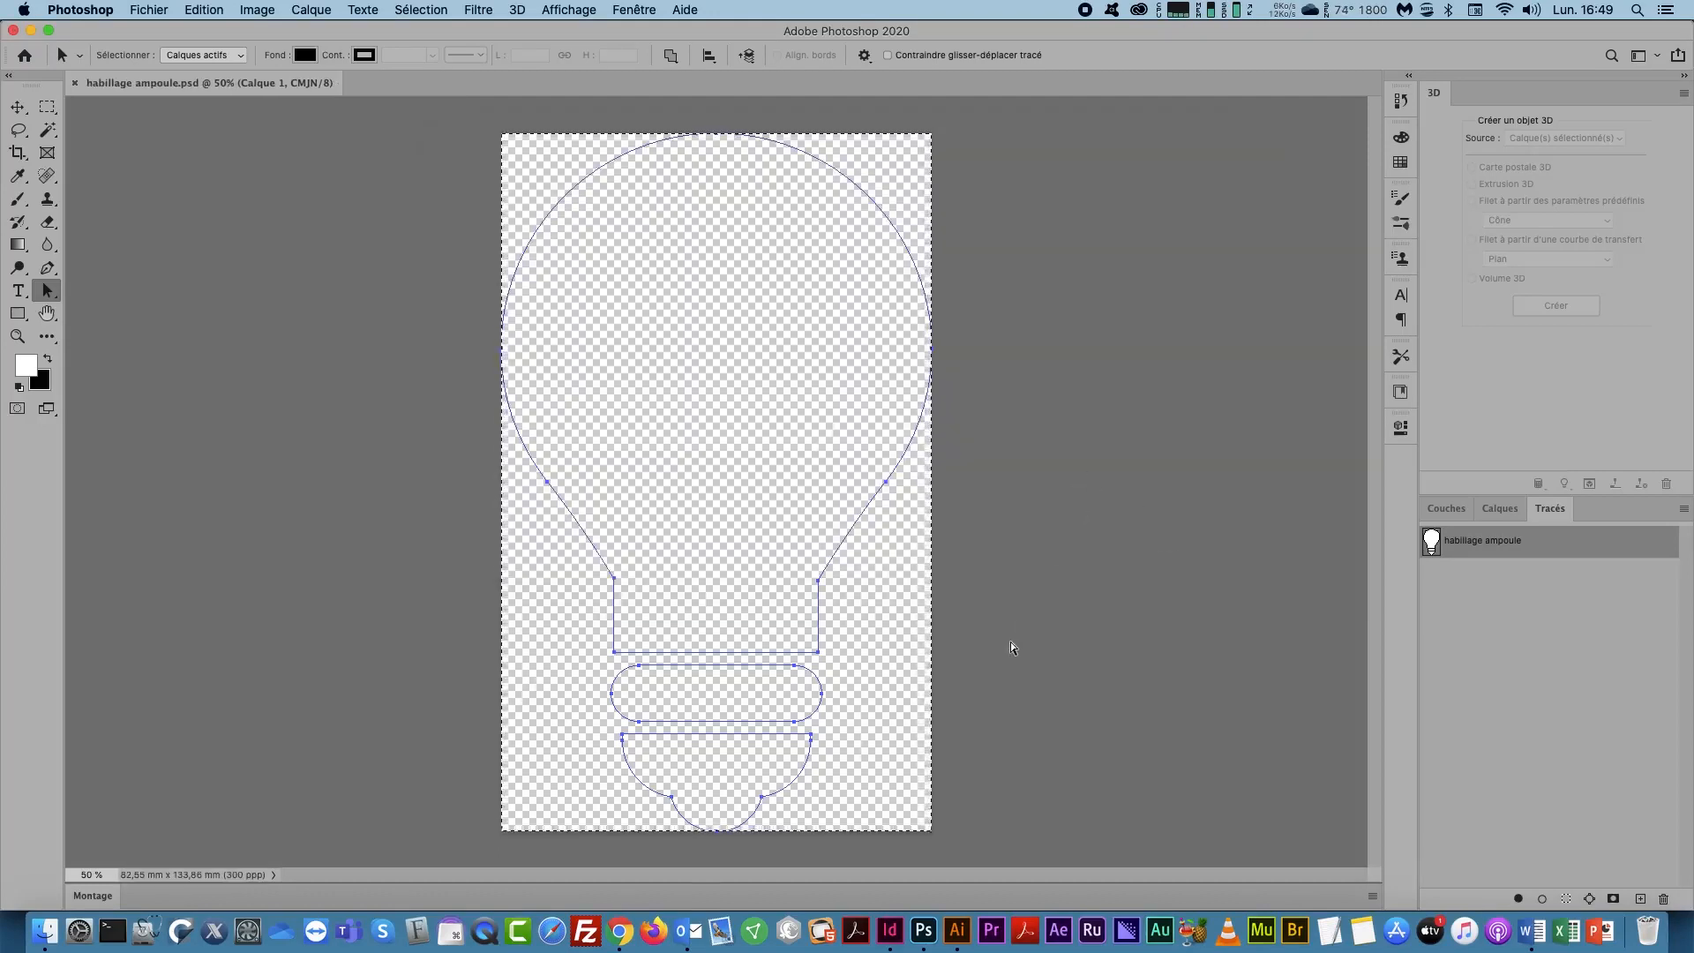
{"action": "key", "text": "super+Tab"}
{"action": "key", "text": "super+Tab"}
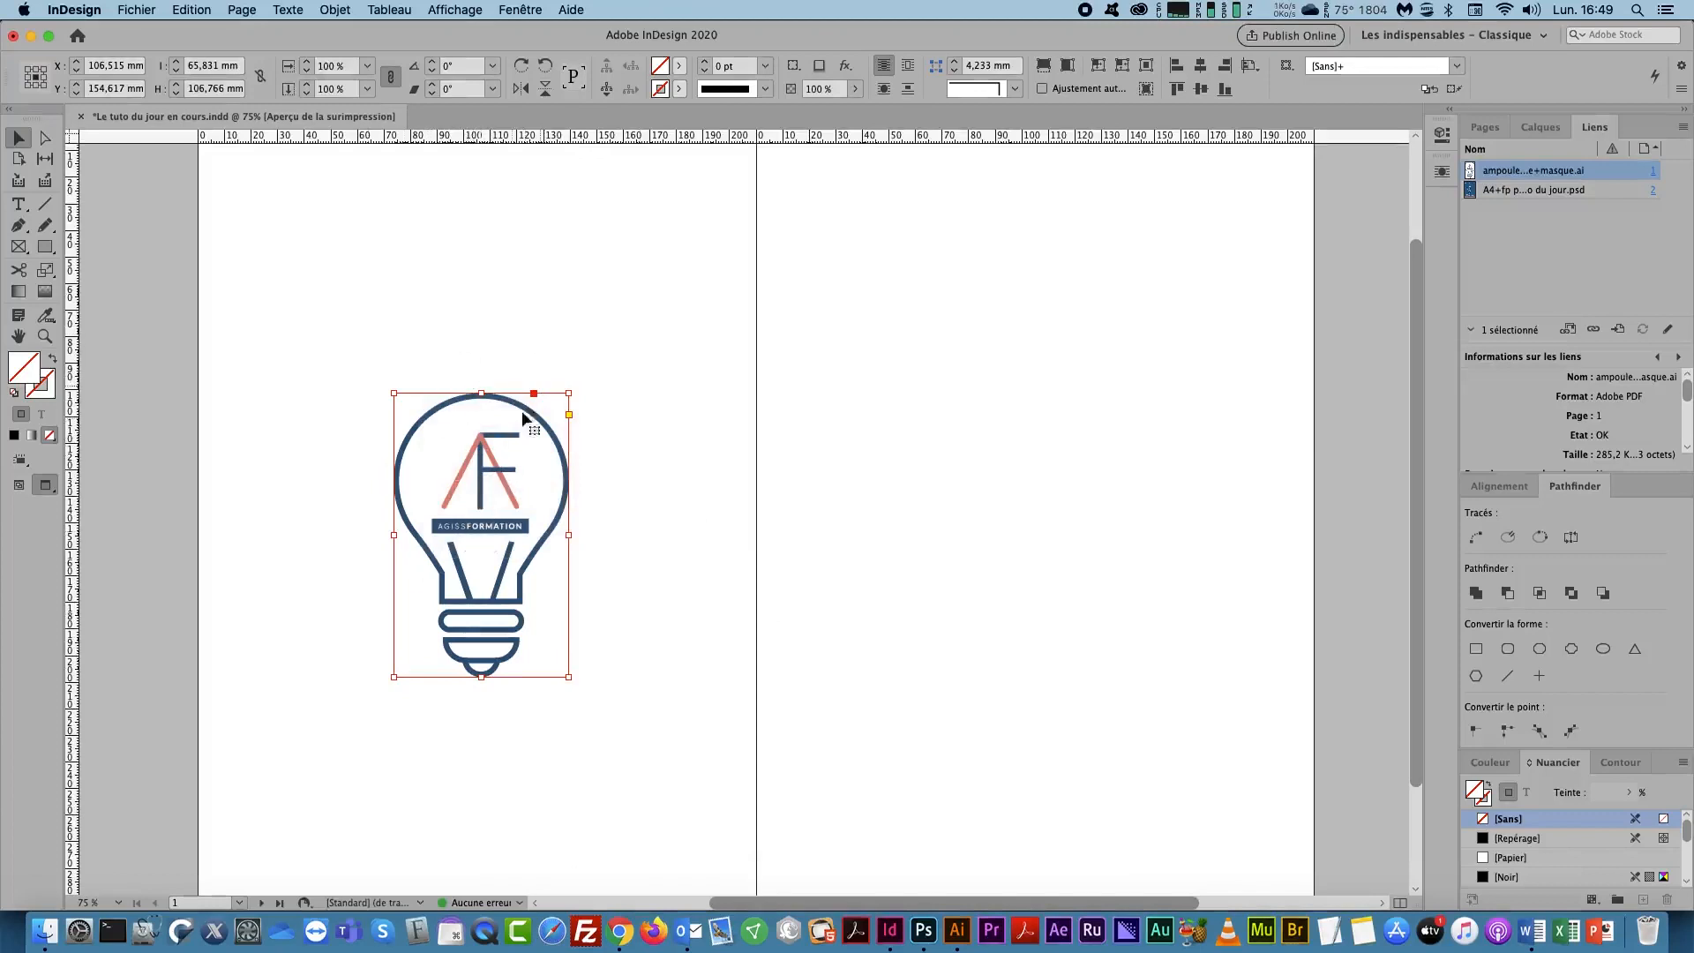
Step: Copy the selected bulb frame and paste the duplicate in place, undoing a trial move of the copy
{"action": "left_click", "coordinate": [183, 9]}
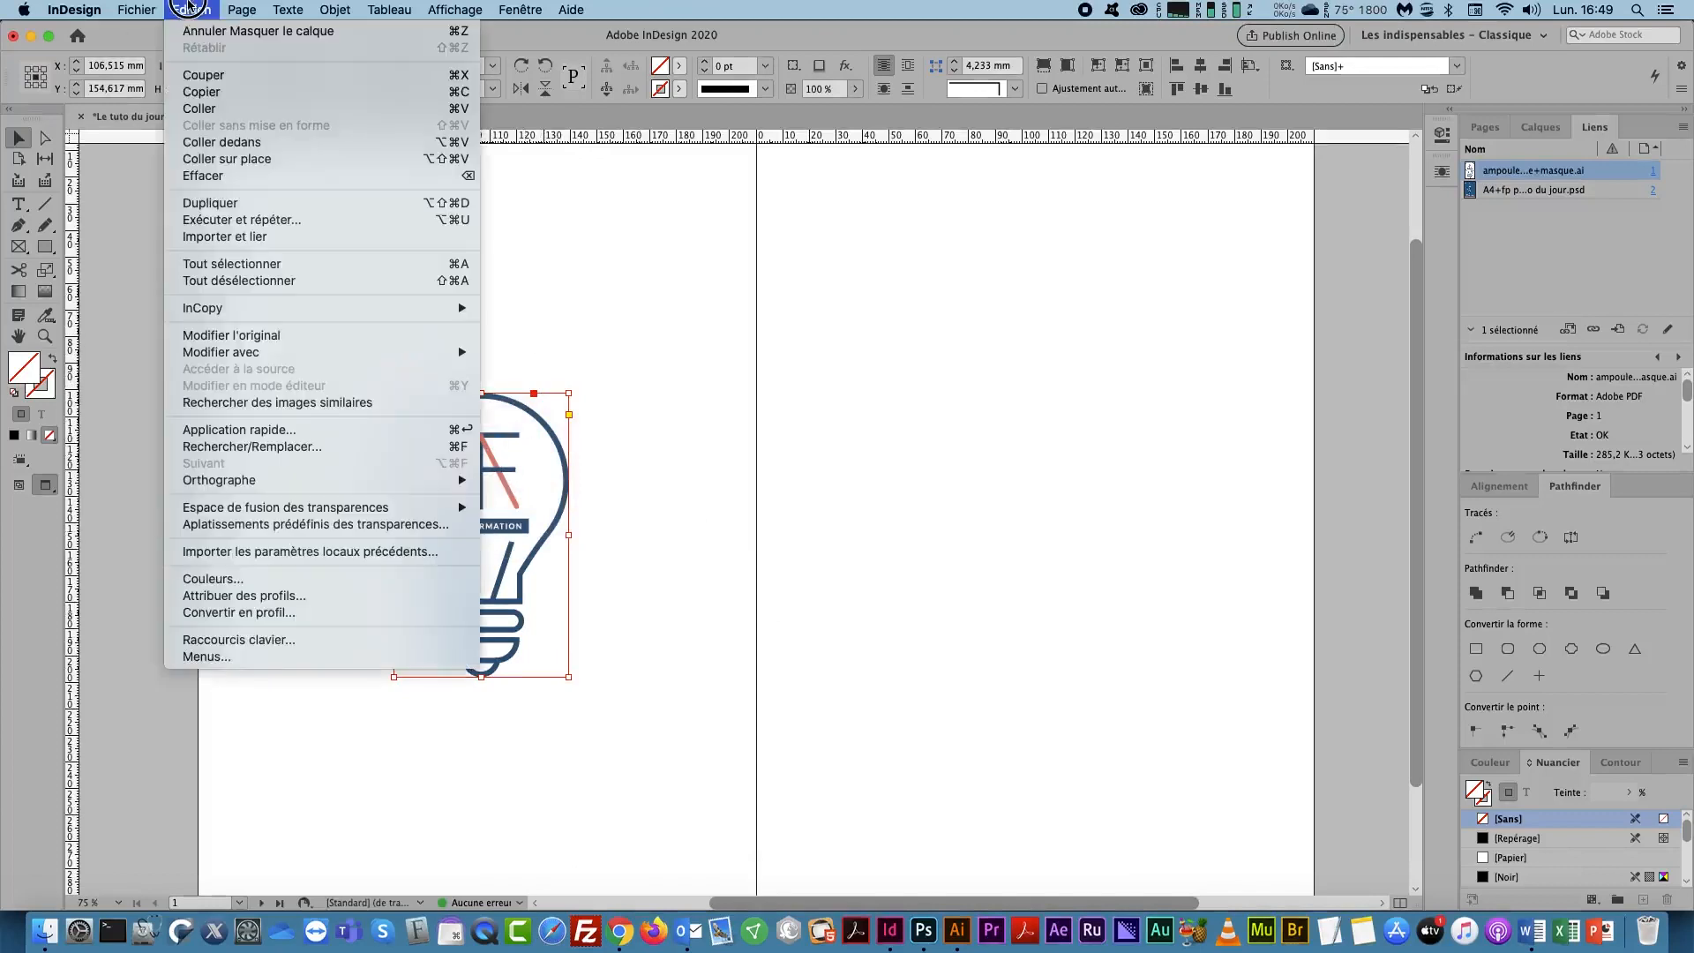
{"action": "left_click", "coordinate": [269, 95]}
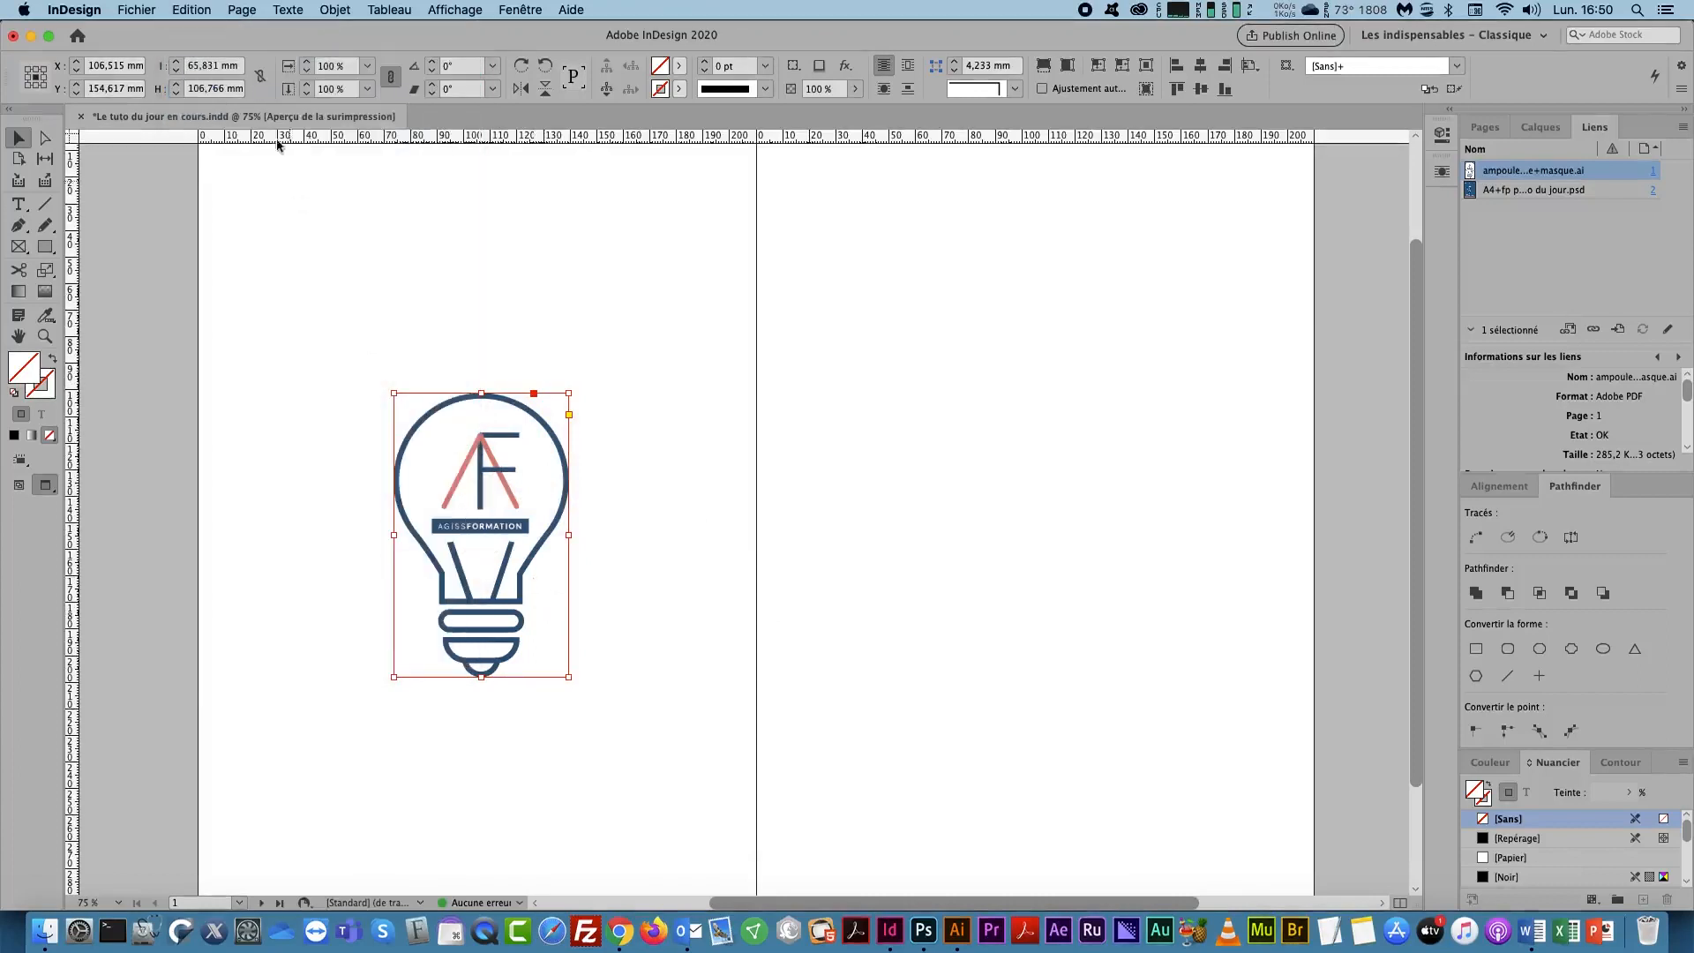
{"action": "left_click", "coordinate": [191, 8]}
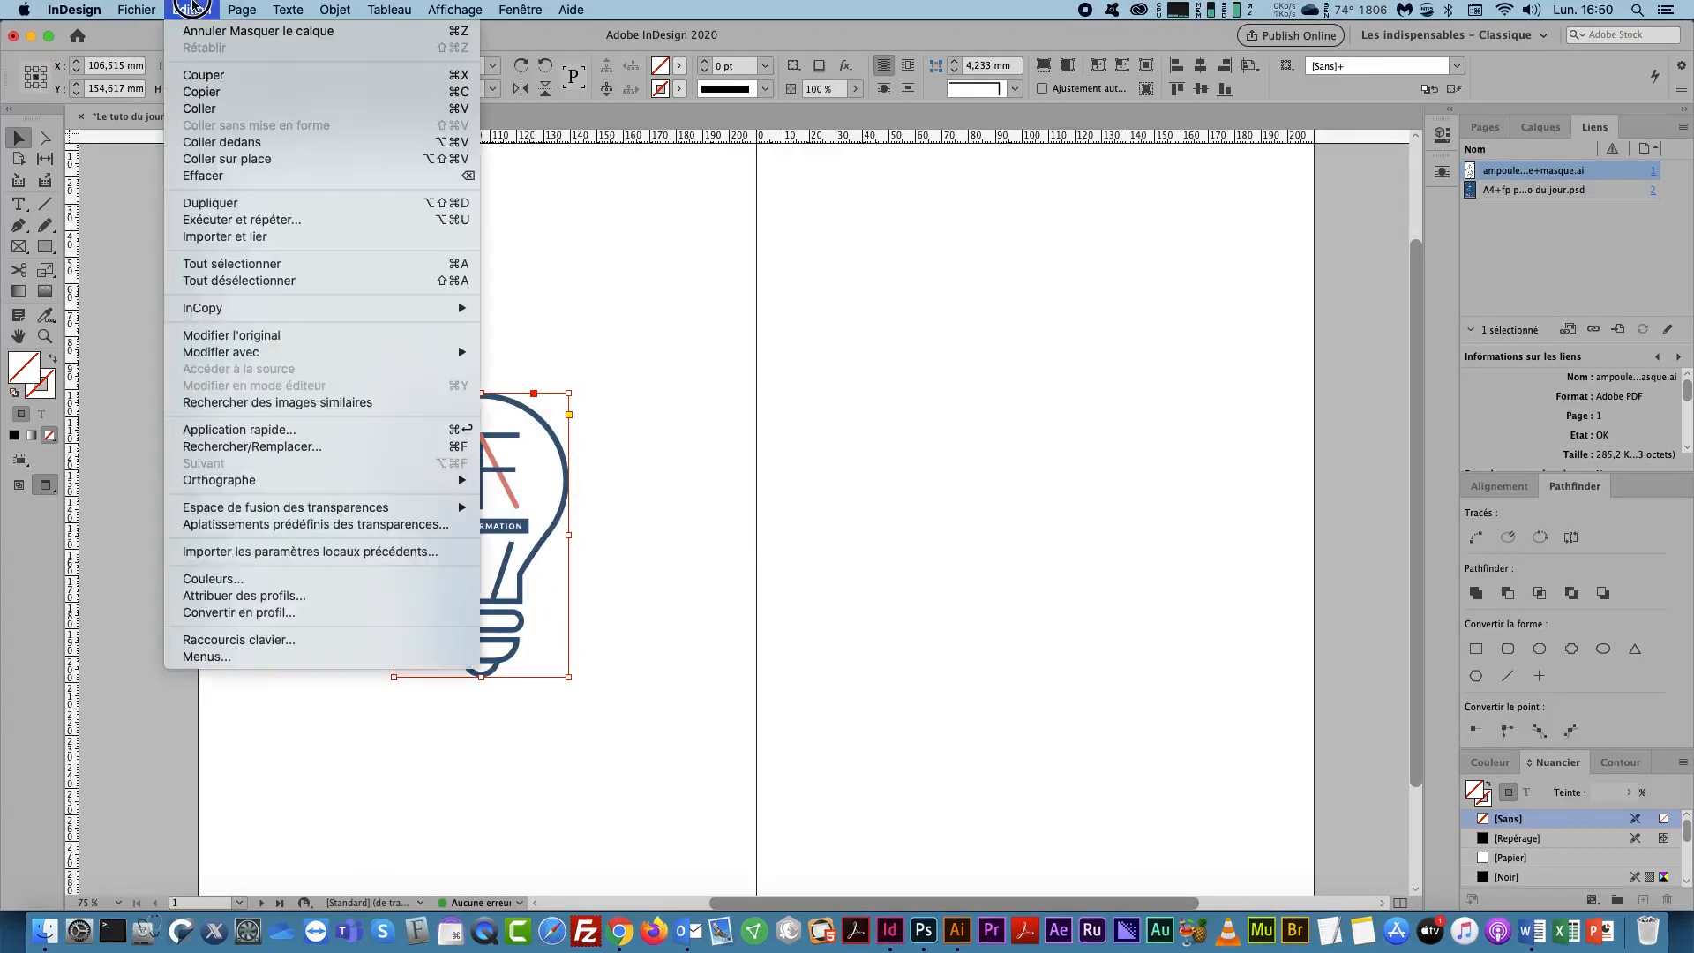
{"action": "left_click", "coordinate": [316, 159]}
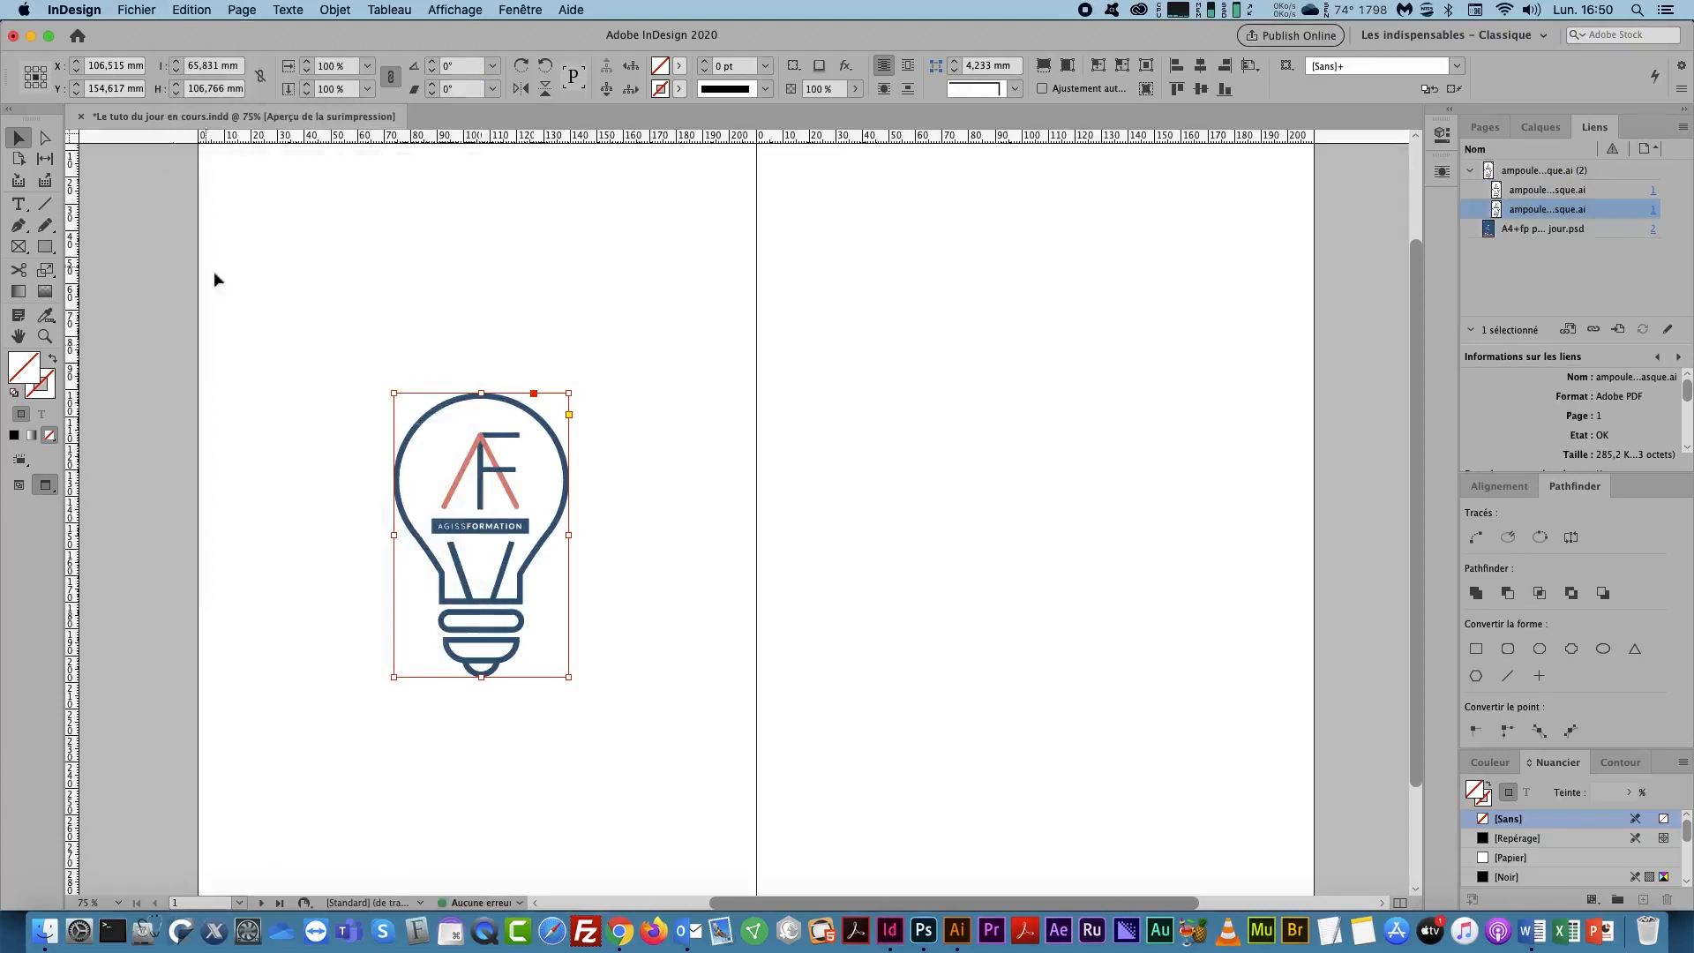
{"action": "left_click_drag", "start_coordinate": [453, 418], "coordinate": [593, 431]}
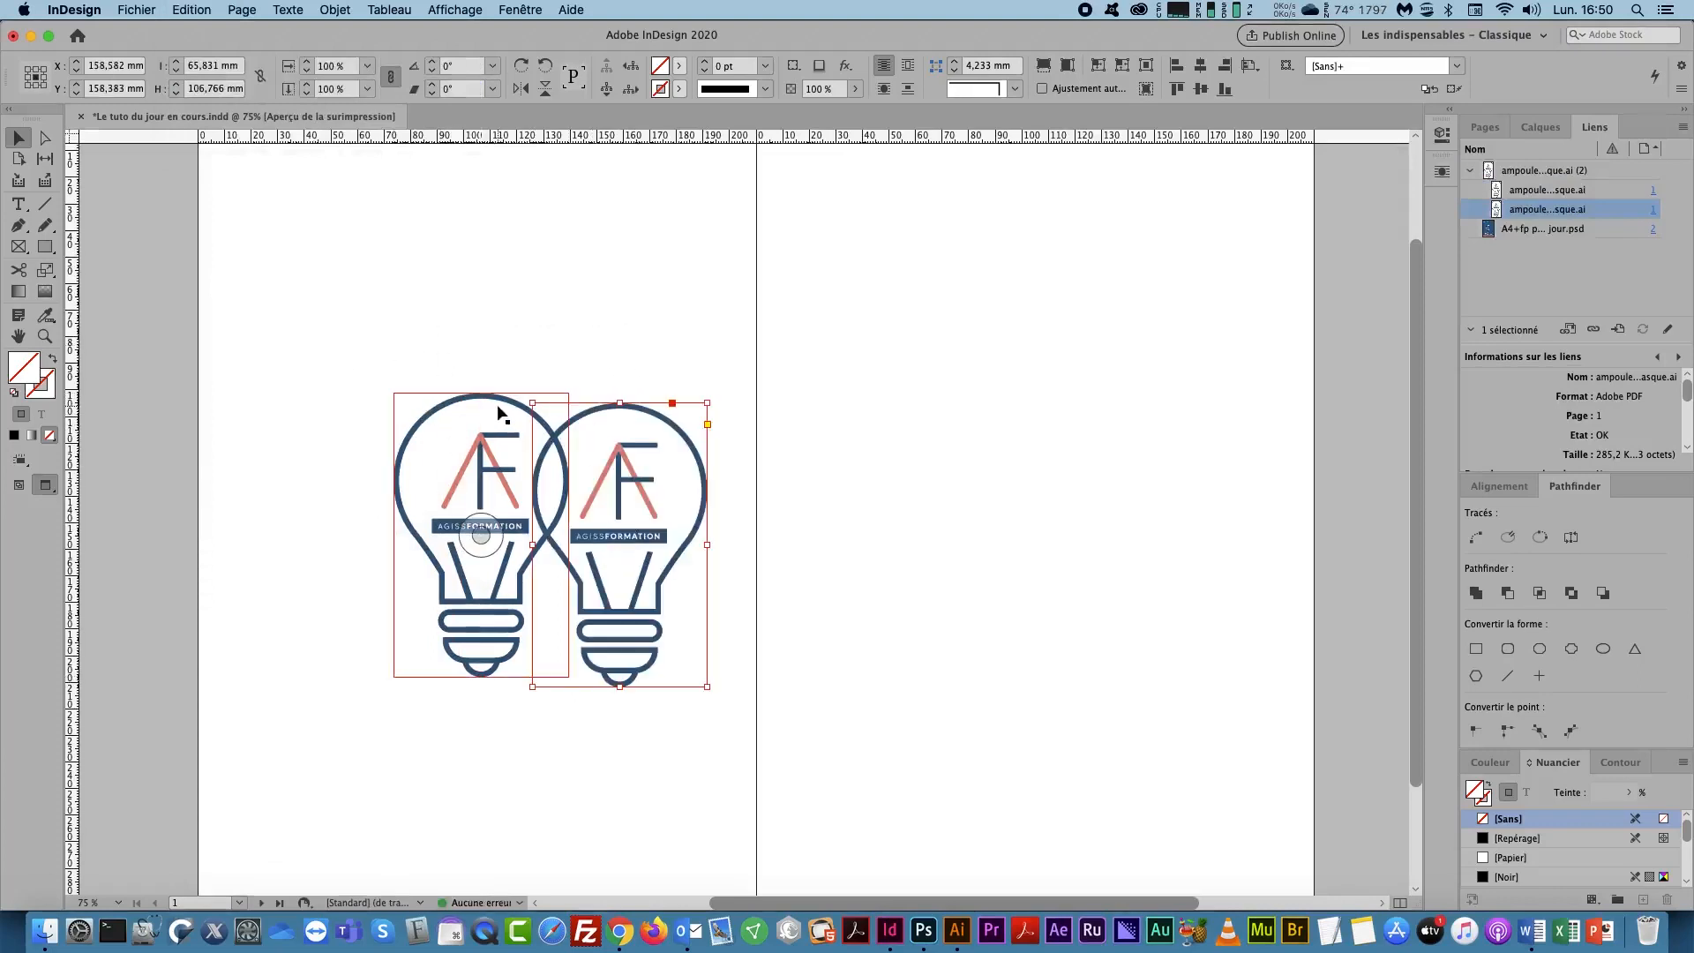
{"action": "key", "text": "super+z"}
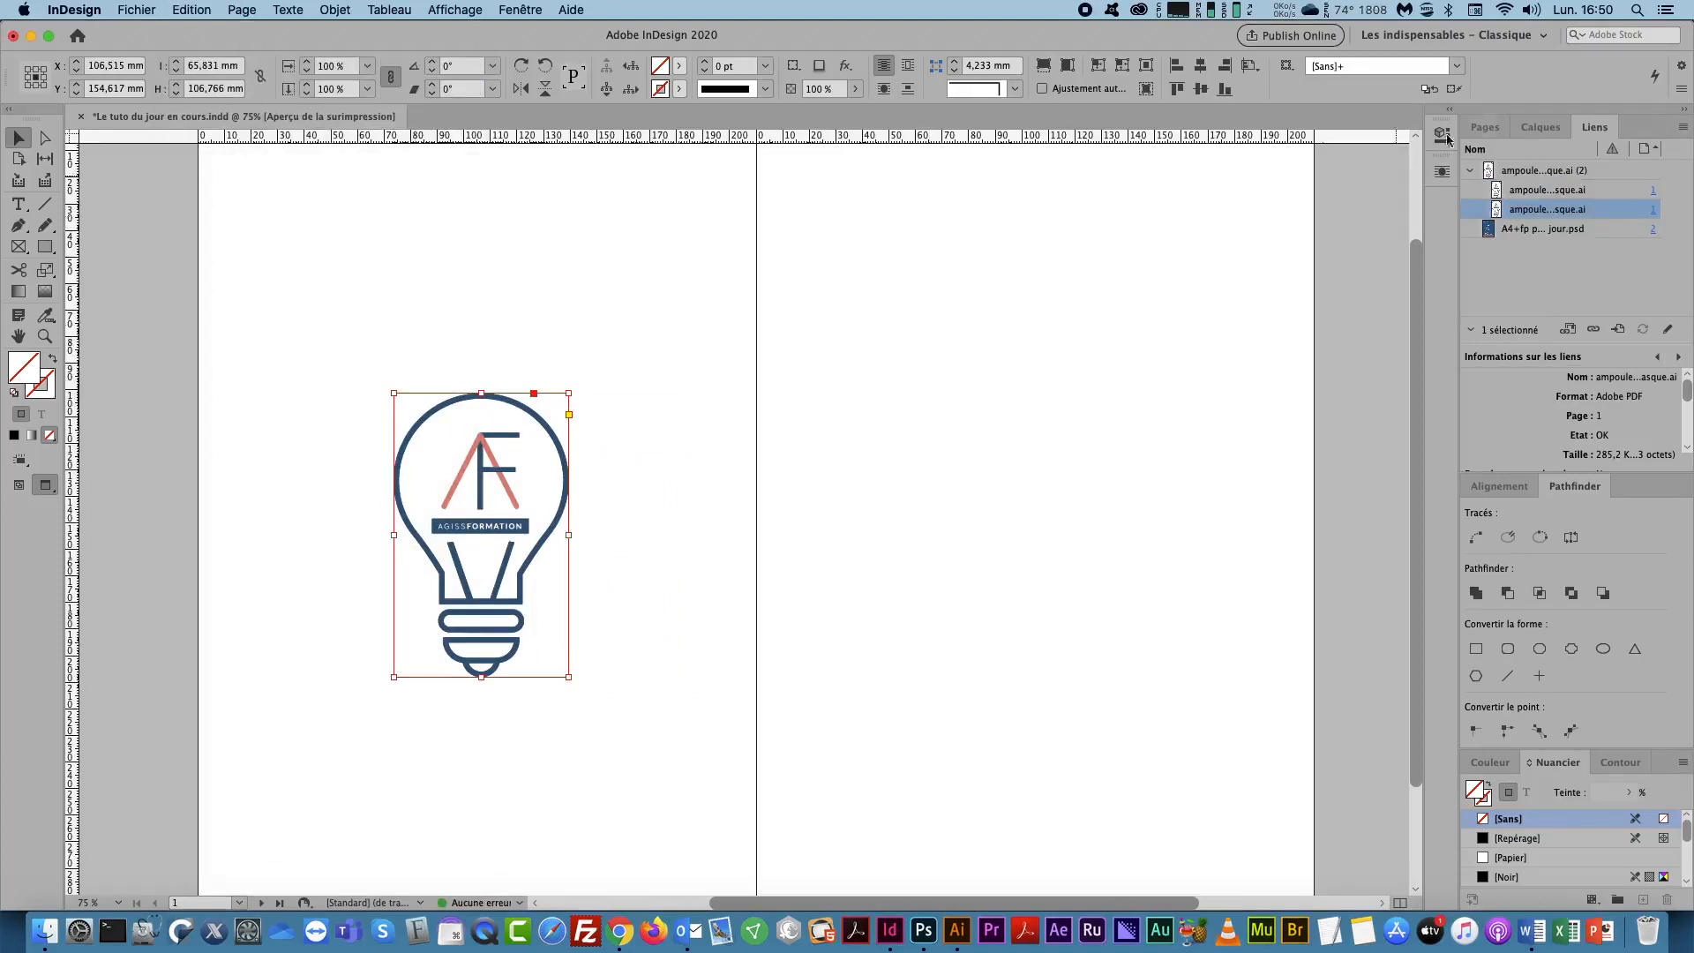
Step: Relink the duplicated bulb frame to habillage ampoule.psd in the Vernis selectif folder
{"action": "left_click", "coordinate": [1595, 331]}
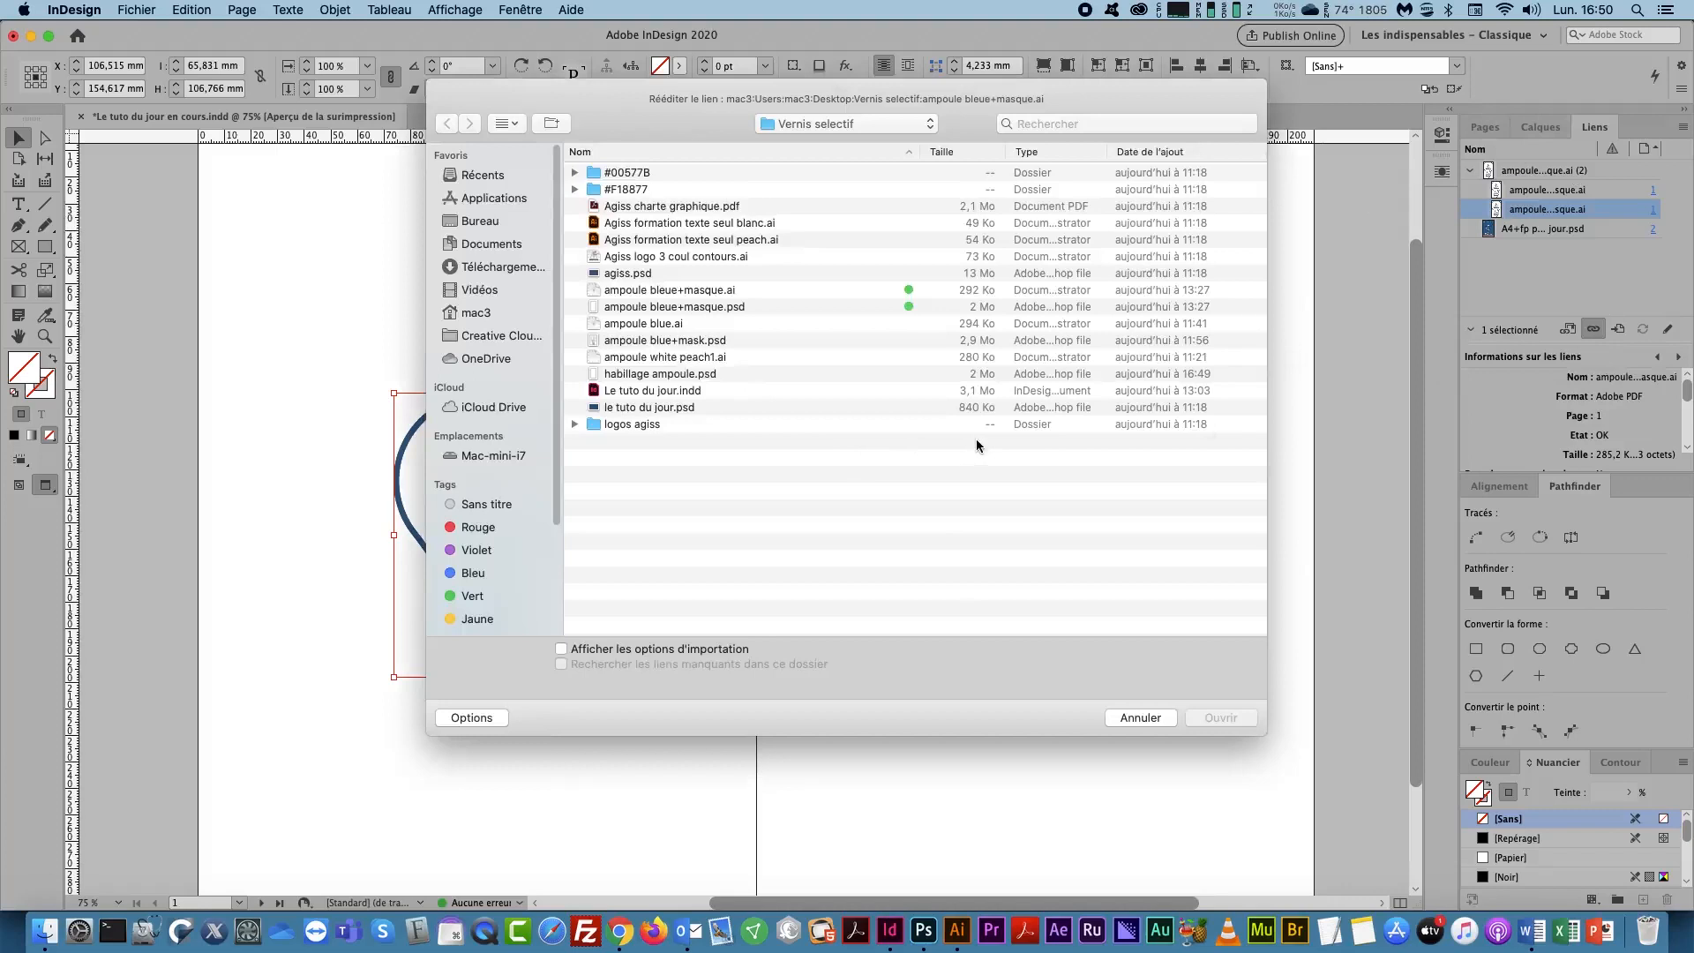
{"action": "left_click", "coordinate": [672, 377]}
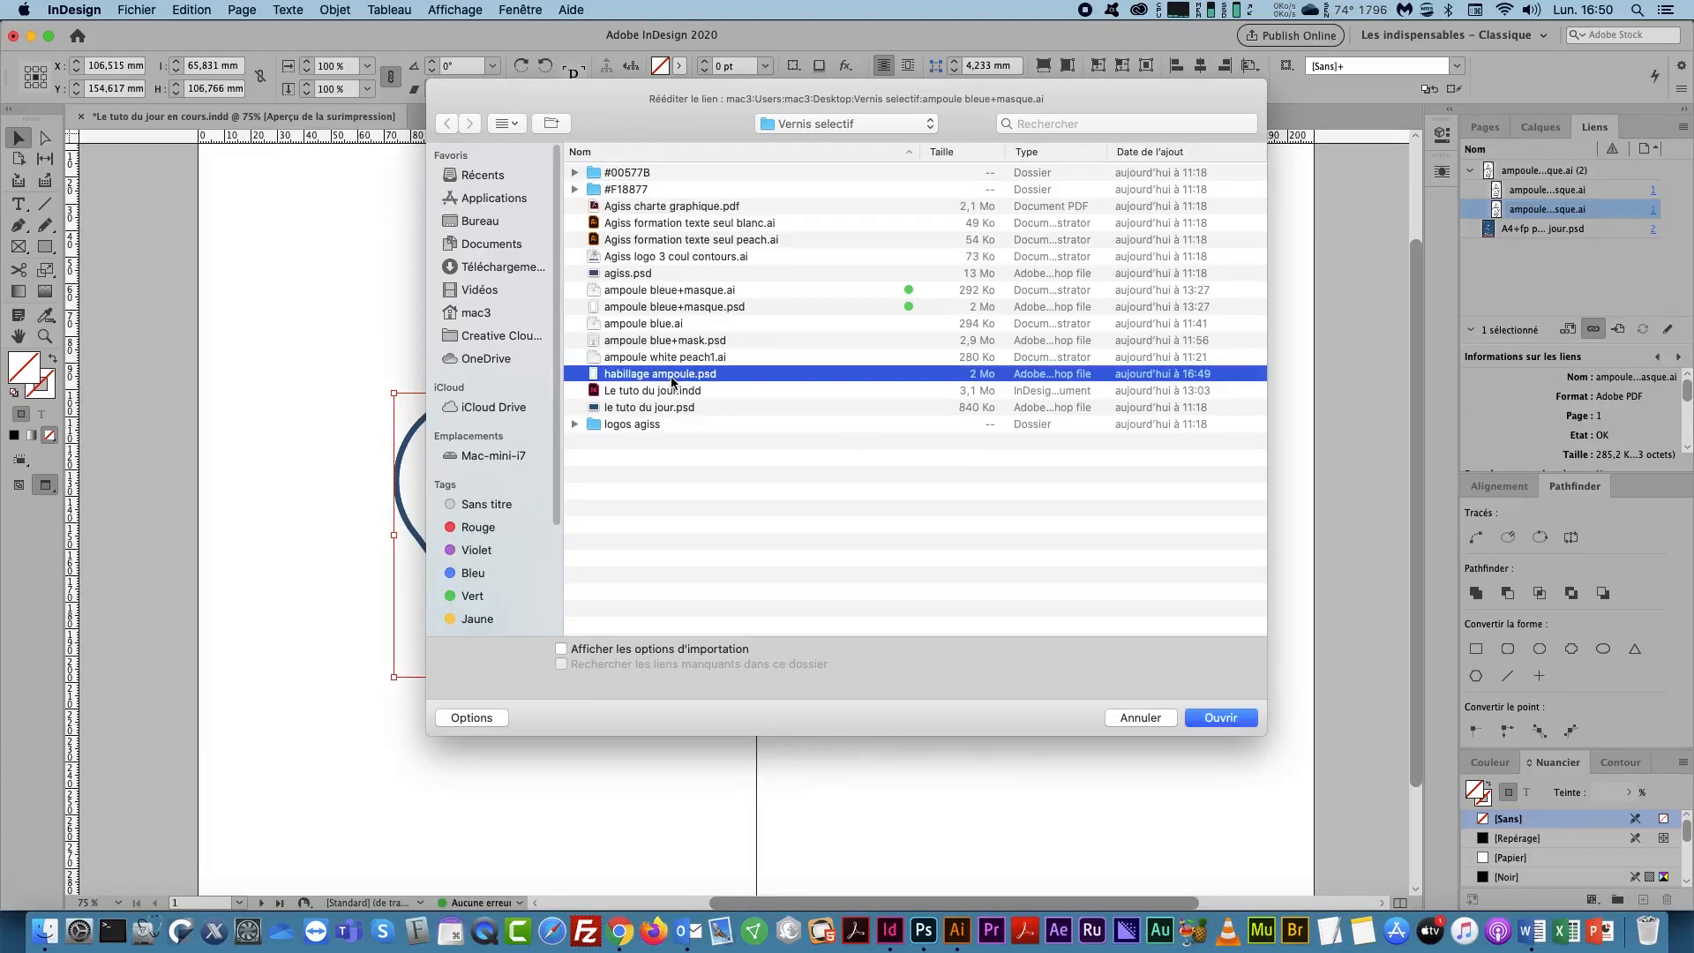
{"action": "double_click", "coordinate": [672, 380]}
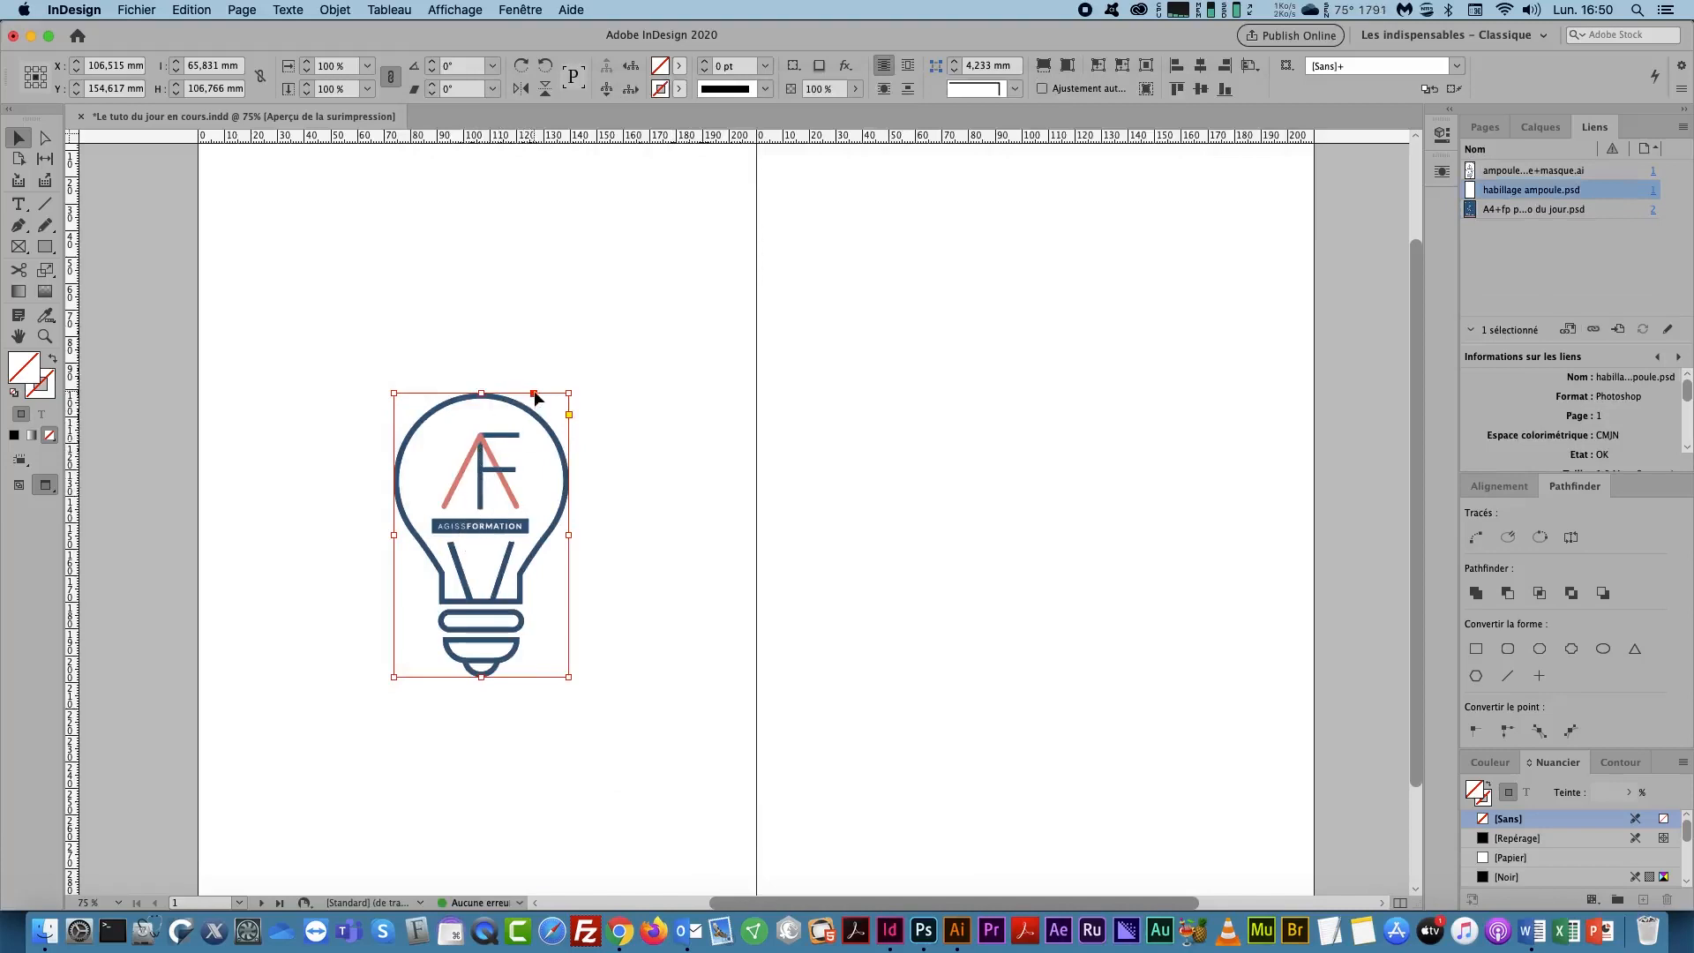
Step: Apply a clipping path (Masque) of type Tracé Photoshop to the relinked image, using the habillage ampoule path
{"action": "left_click", "coordinate": [334, 9]}
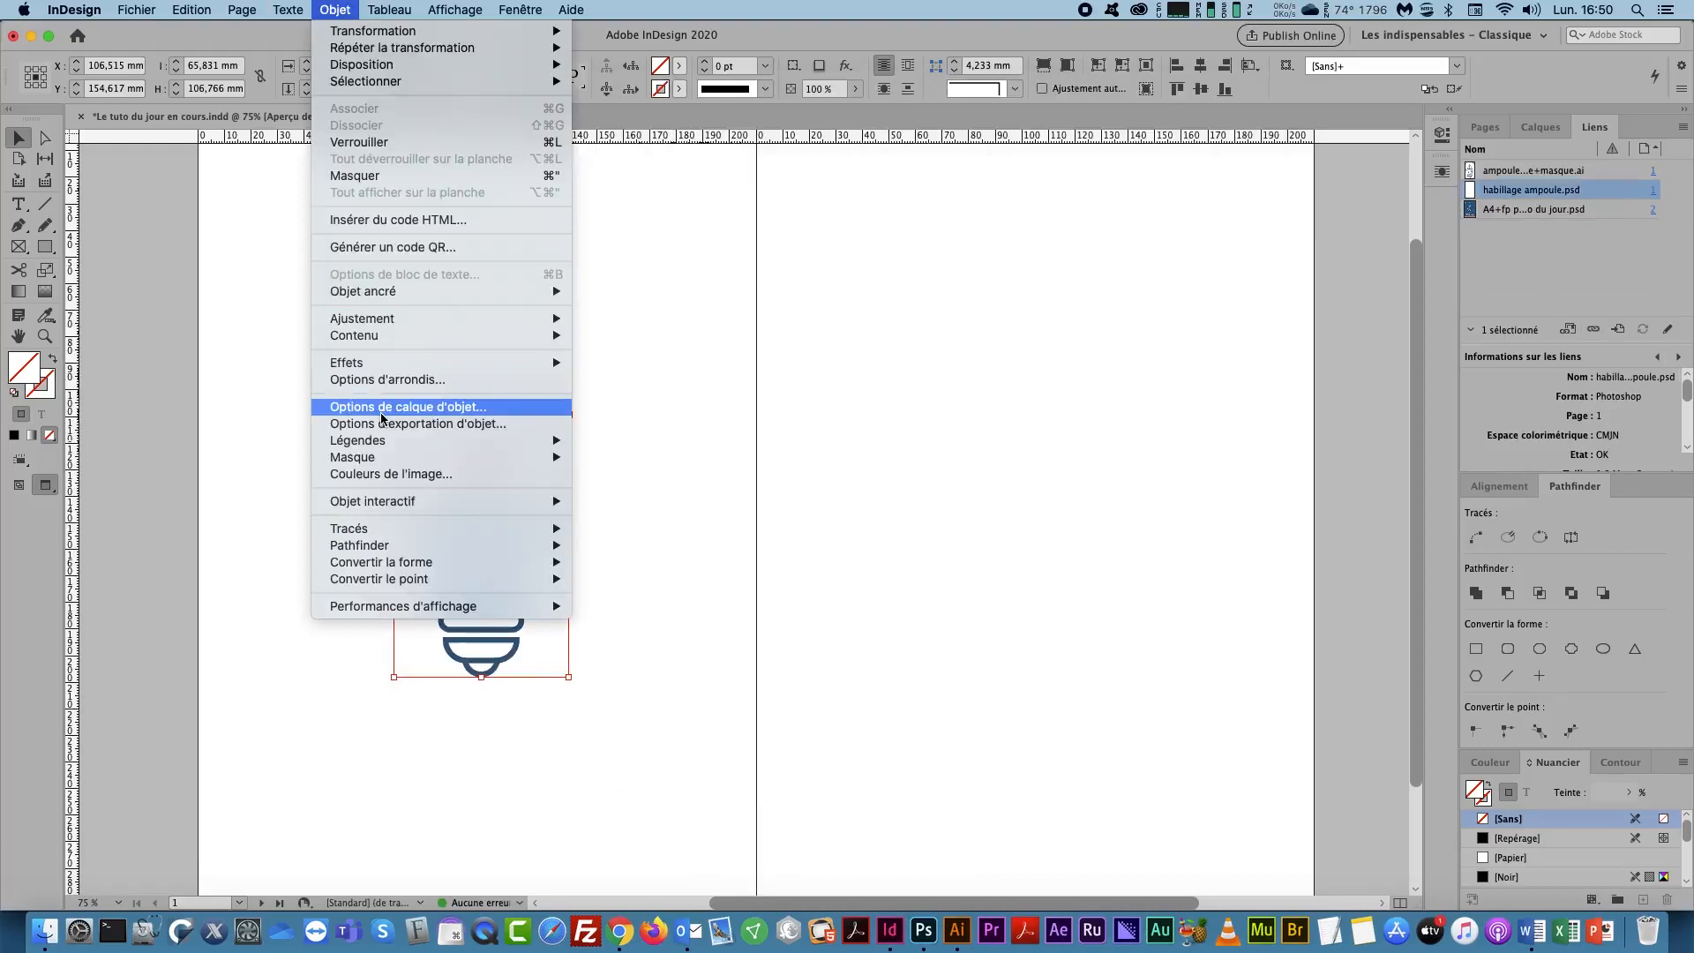
{"action": "mouse_move", "coordinate": [388, 457]}
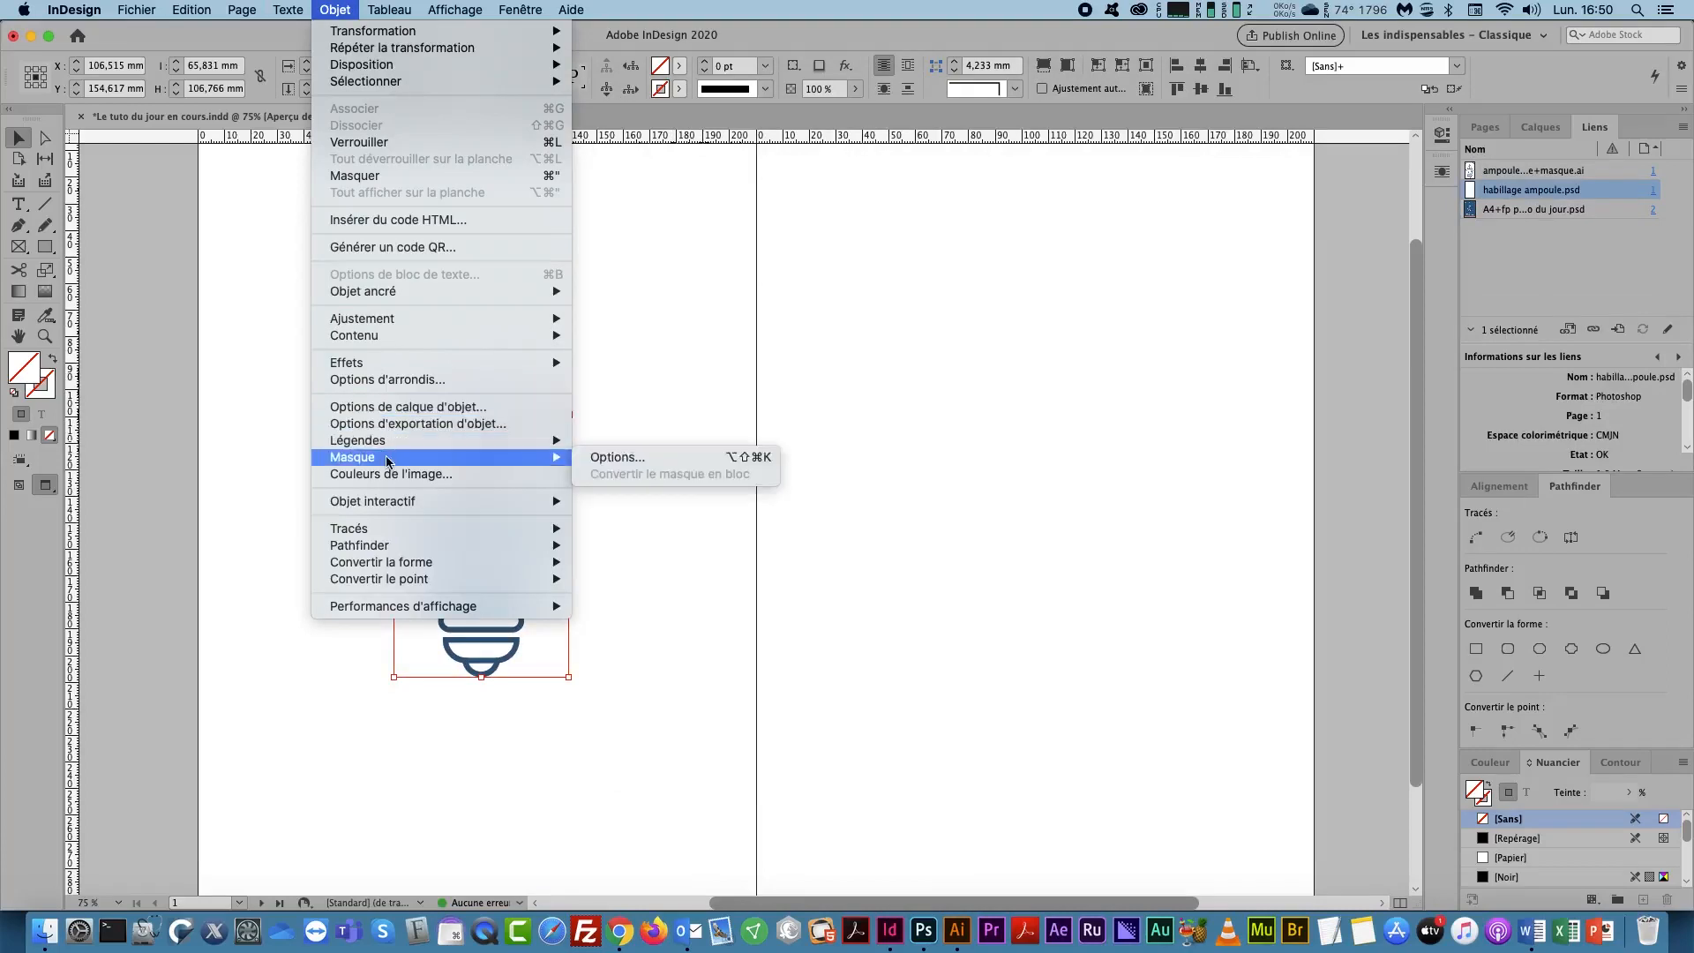
{"action": "left_click", "coordinate": [615, 458]}
{"action": "left_click", "coordinate": [758, 374]}
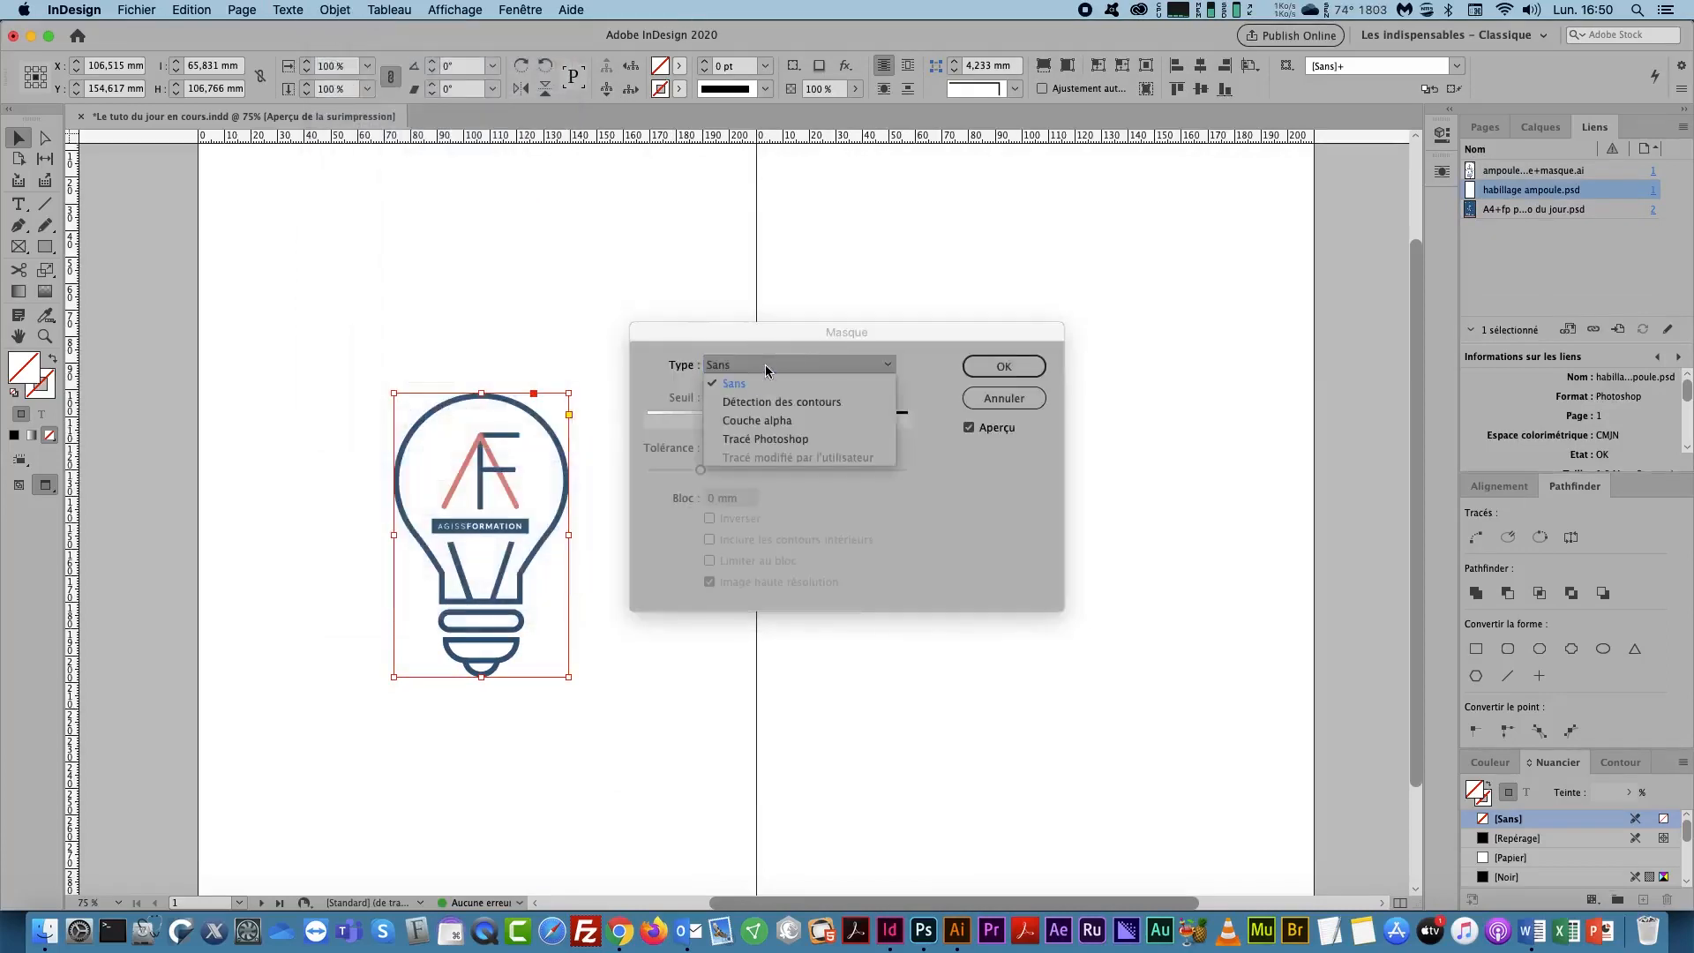
{"action": "left_click", "coordinate": [840, 448]}
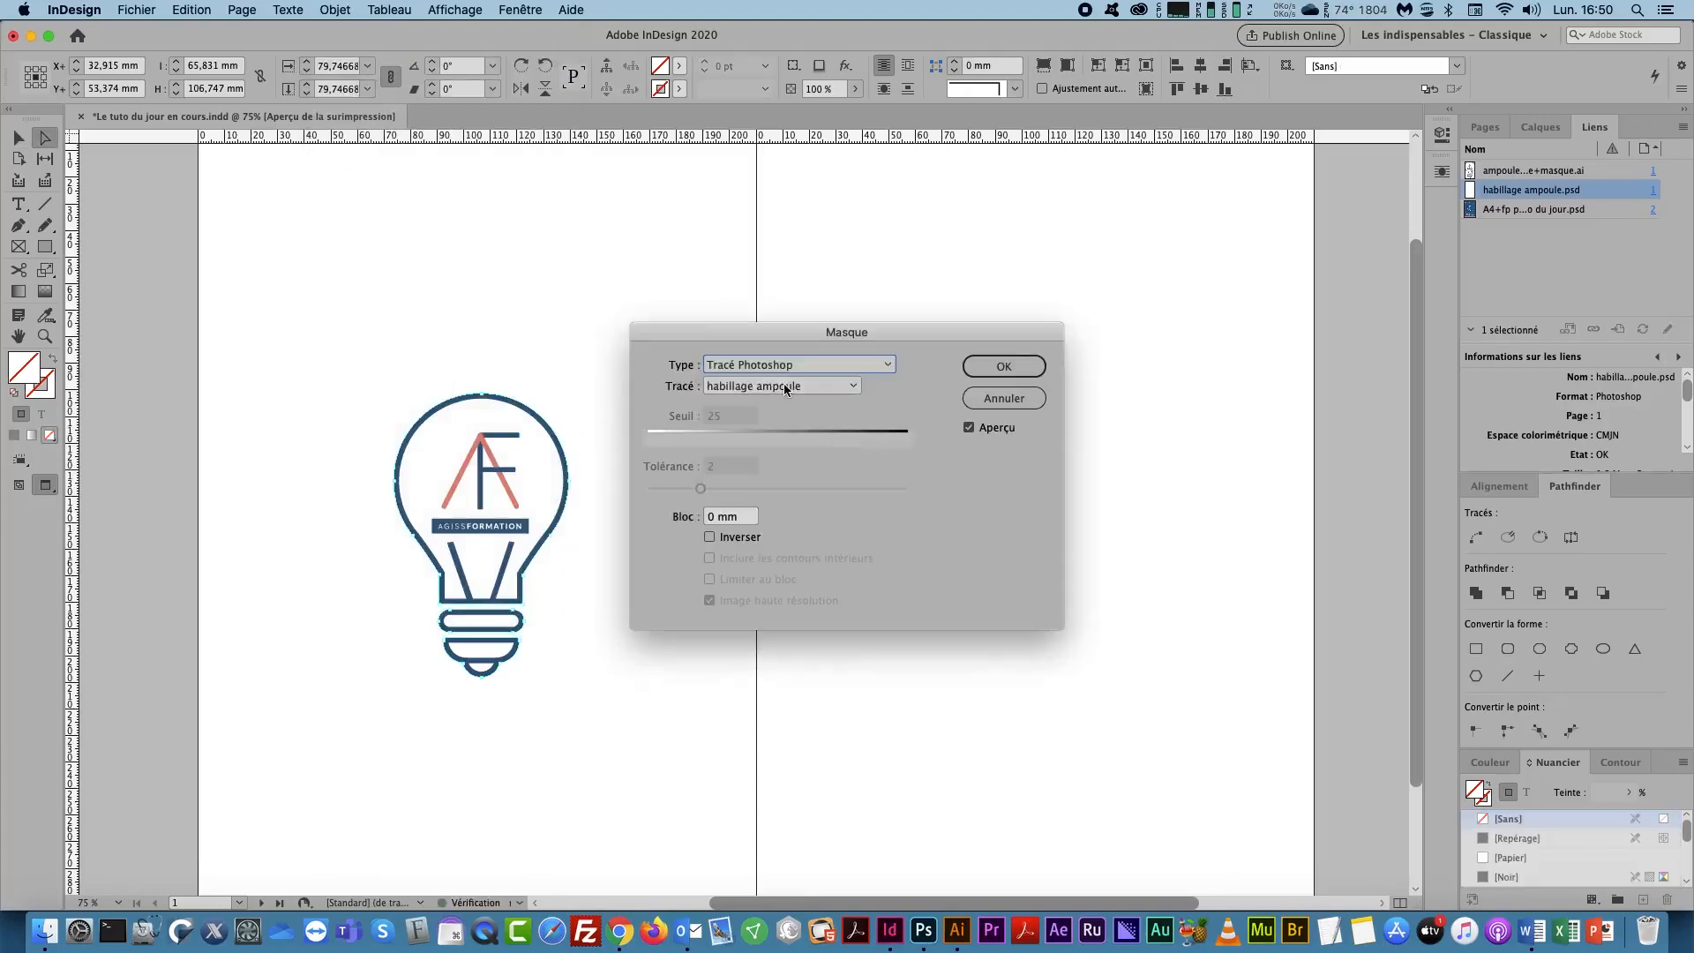
{"action": "left_click", "coordinate": [972, 363]}
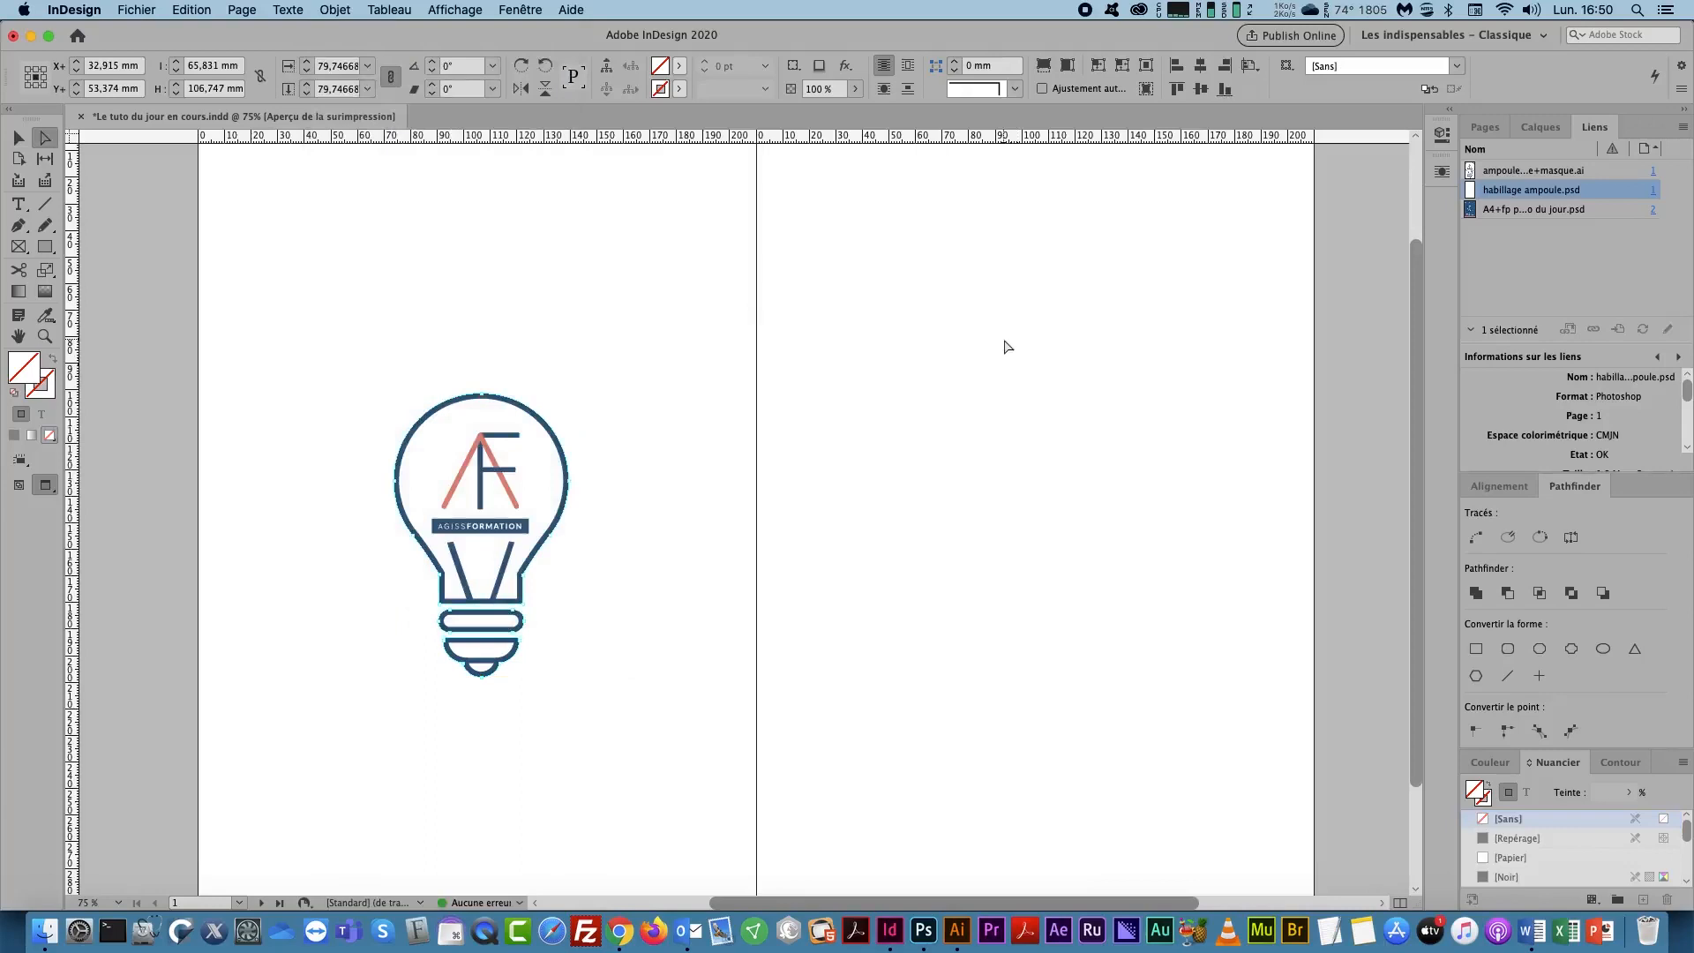
Step: Move the relinked frame off the bulb to inspect its content, and undo the move
{"action": "left_click", "coordinate": [15, 137]}
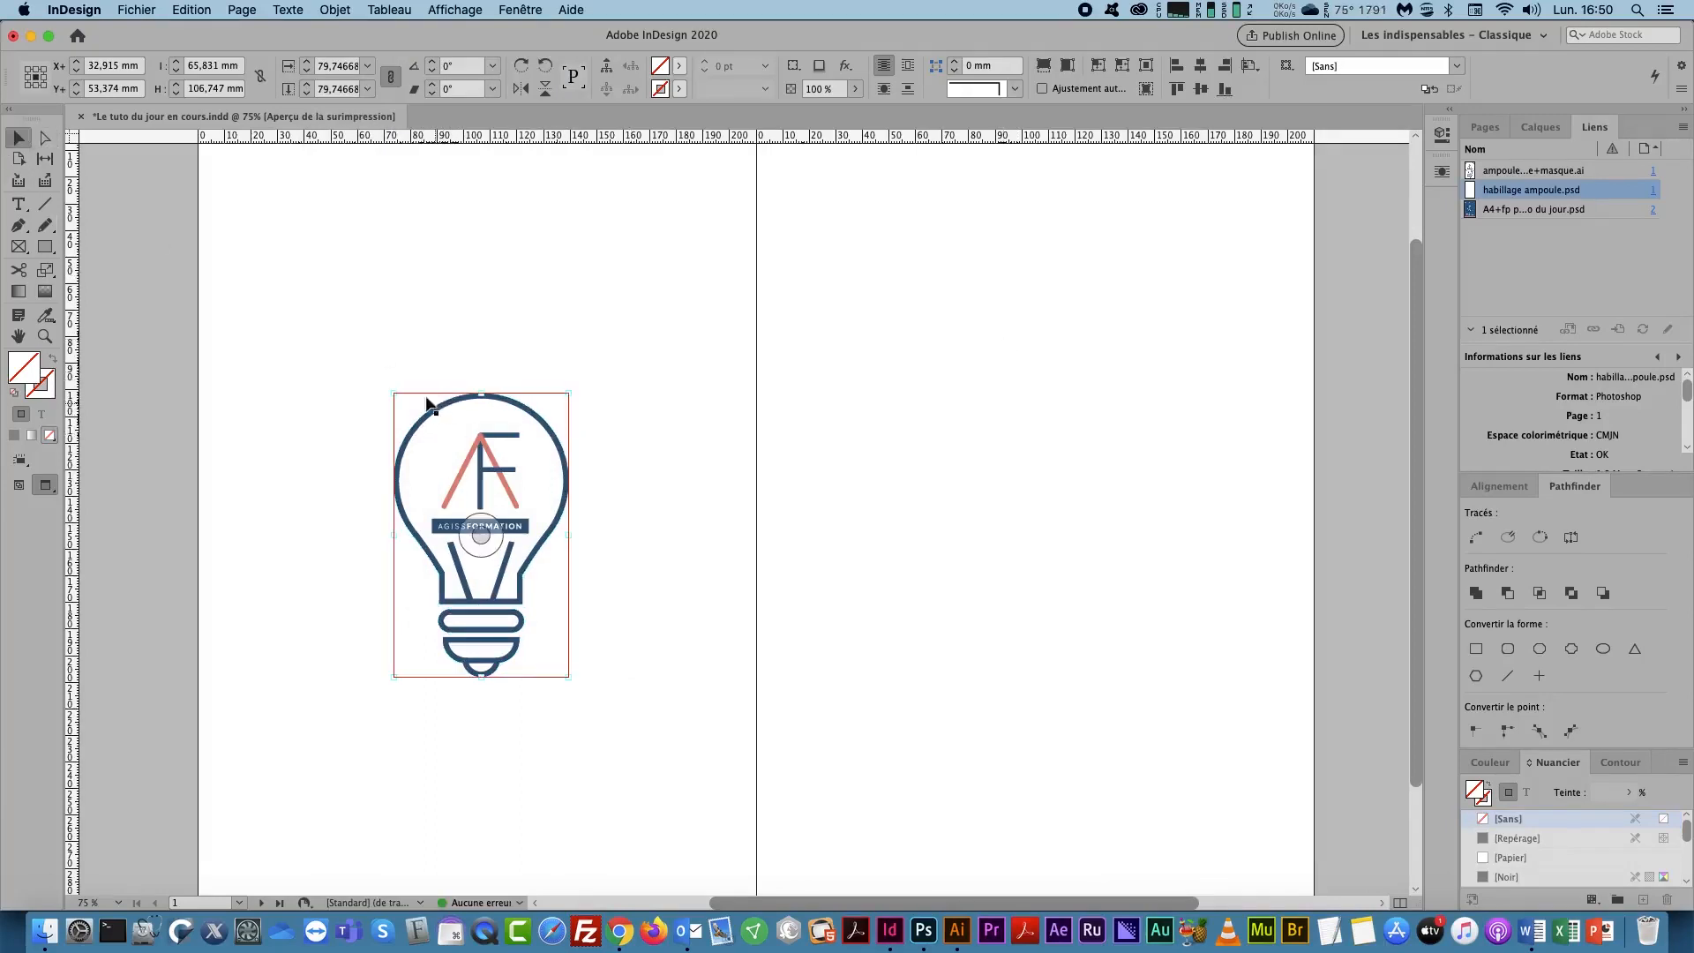
{"action": "left_click_drag", "start_coordinate": [419, 401], "coordinate": [645, 394]}
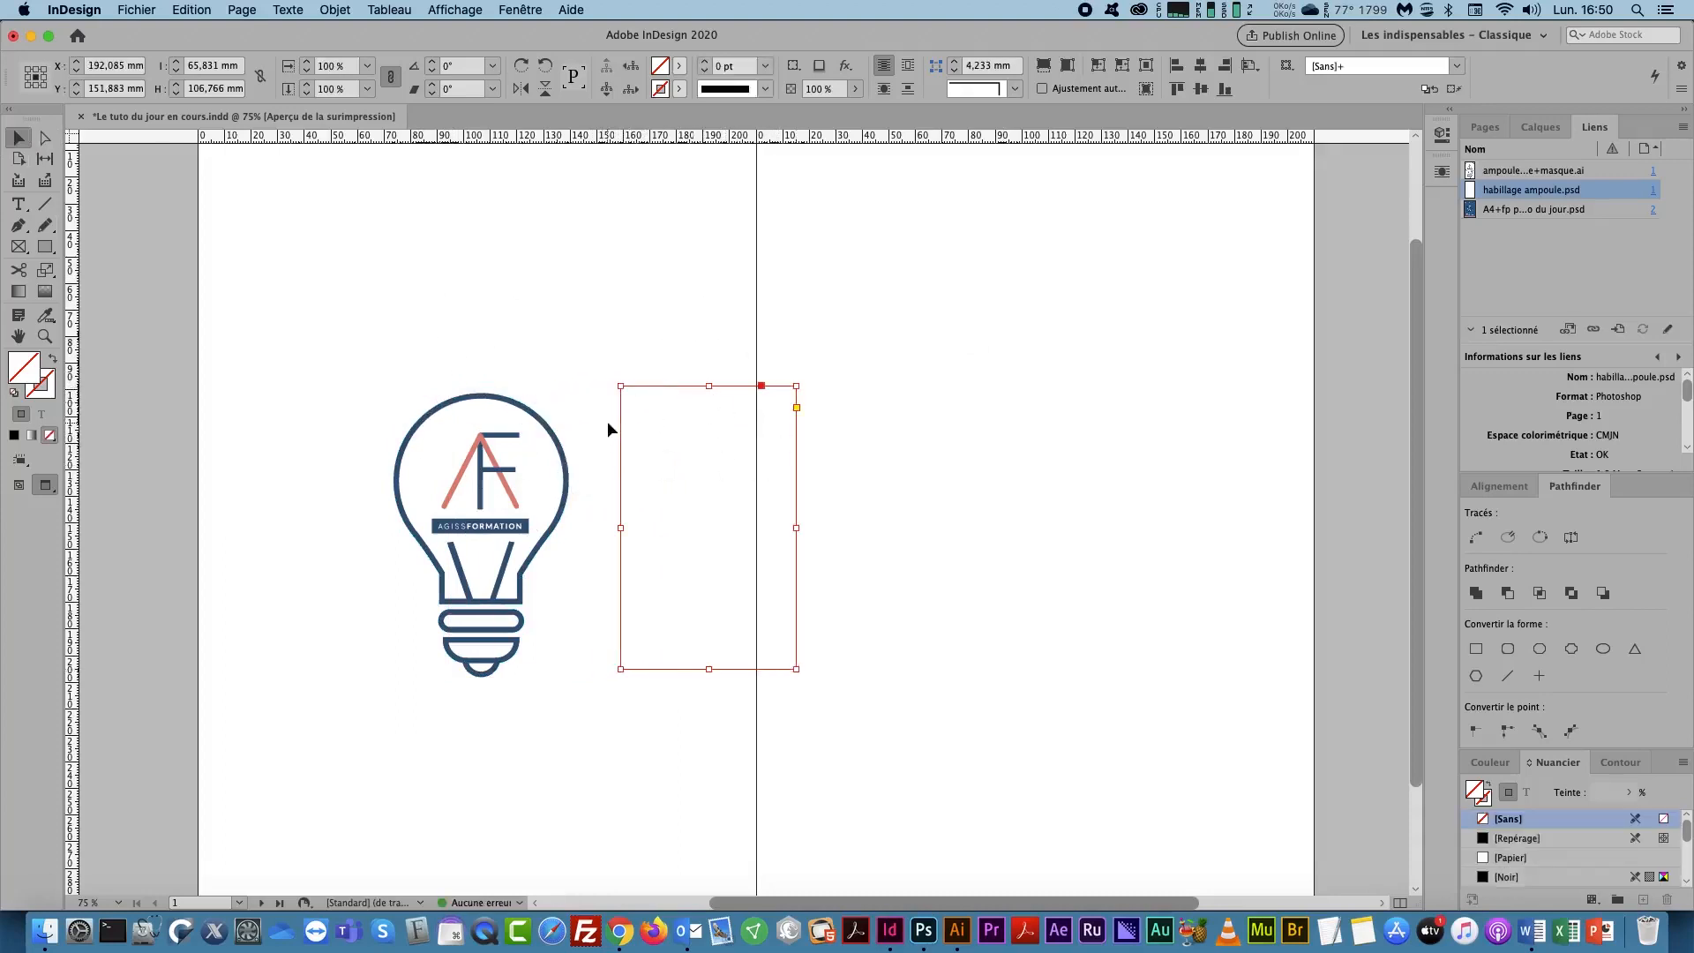
{"action": "key", "text": "super+z"}
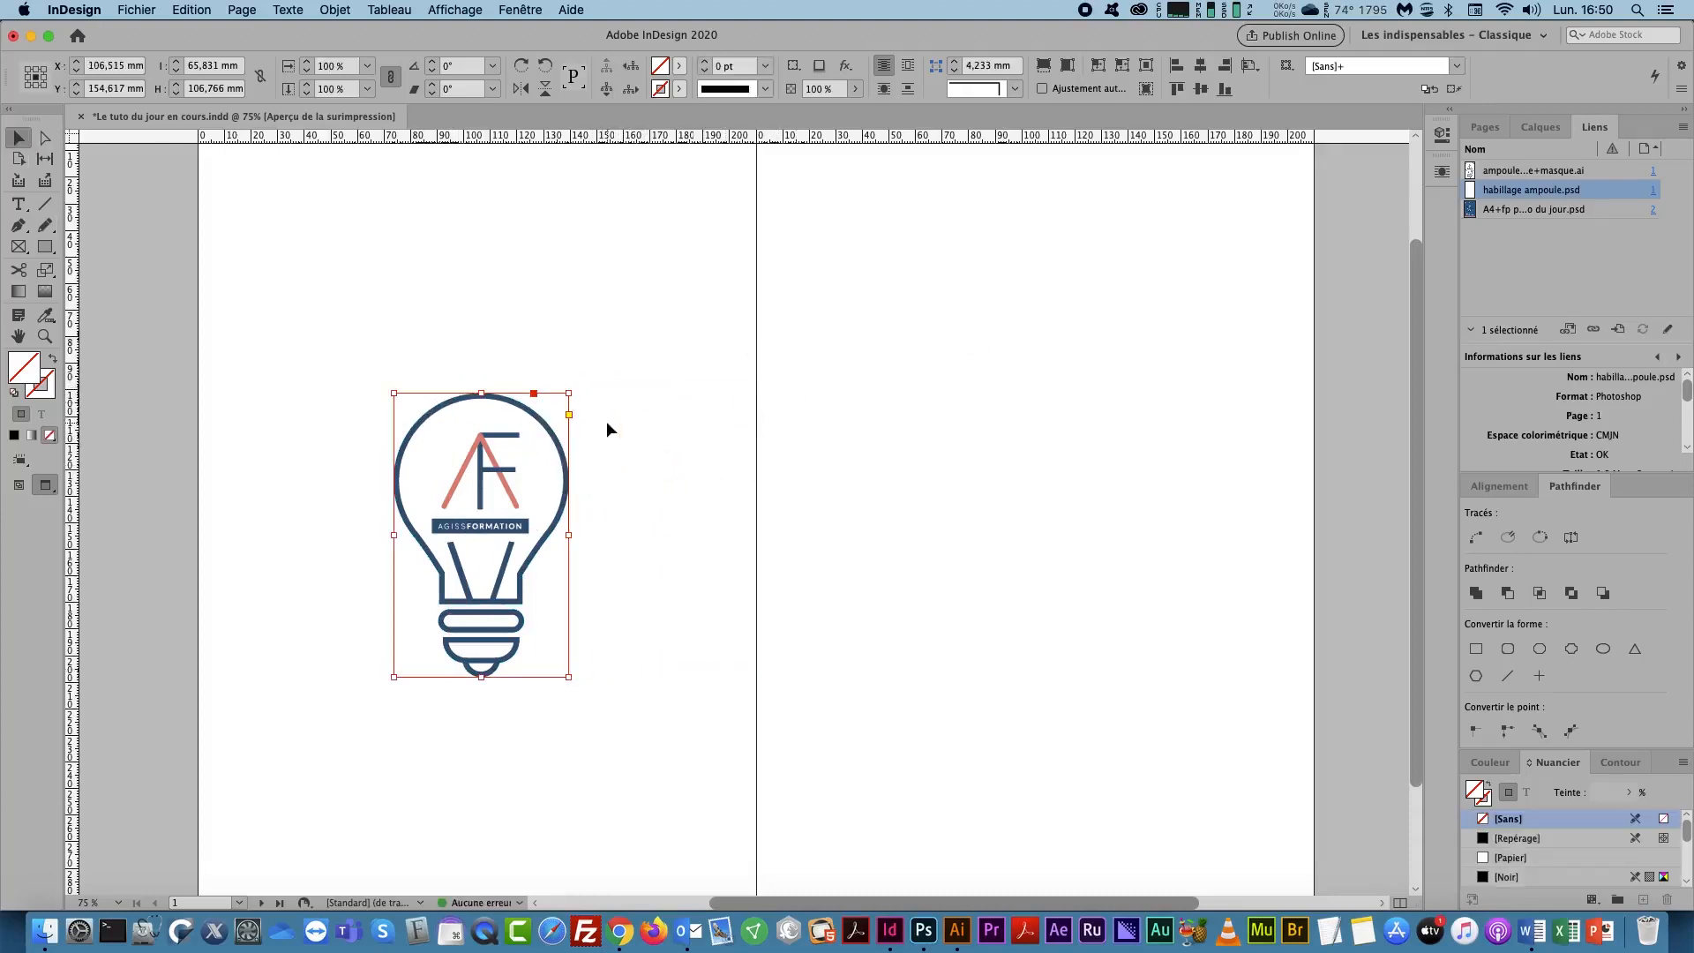
Step: Examine the layers of habillage ampoule.psd in Photoshop, then recheck the linked frame's content away from the bulb in InDesign
{"action": "left_click", "coordinate": [923, 931]}
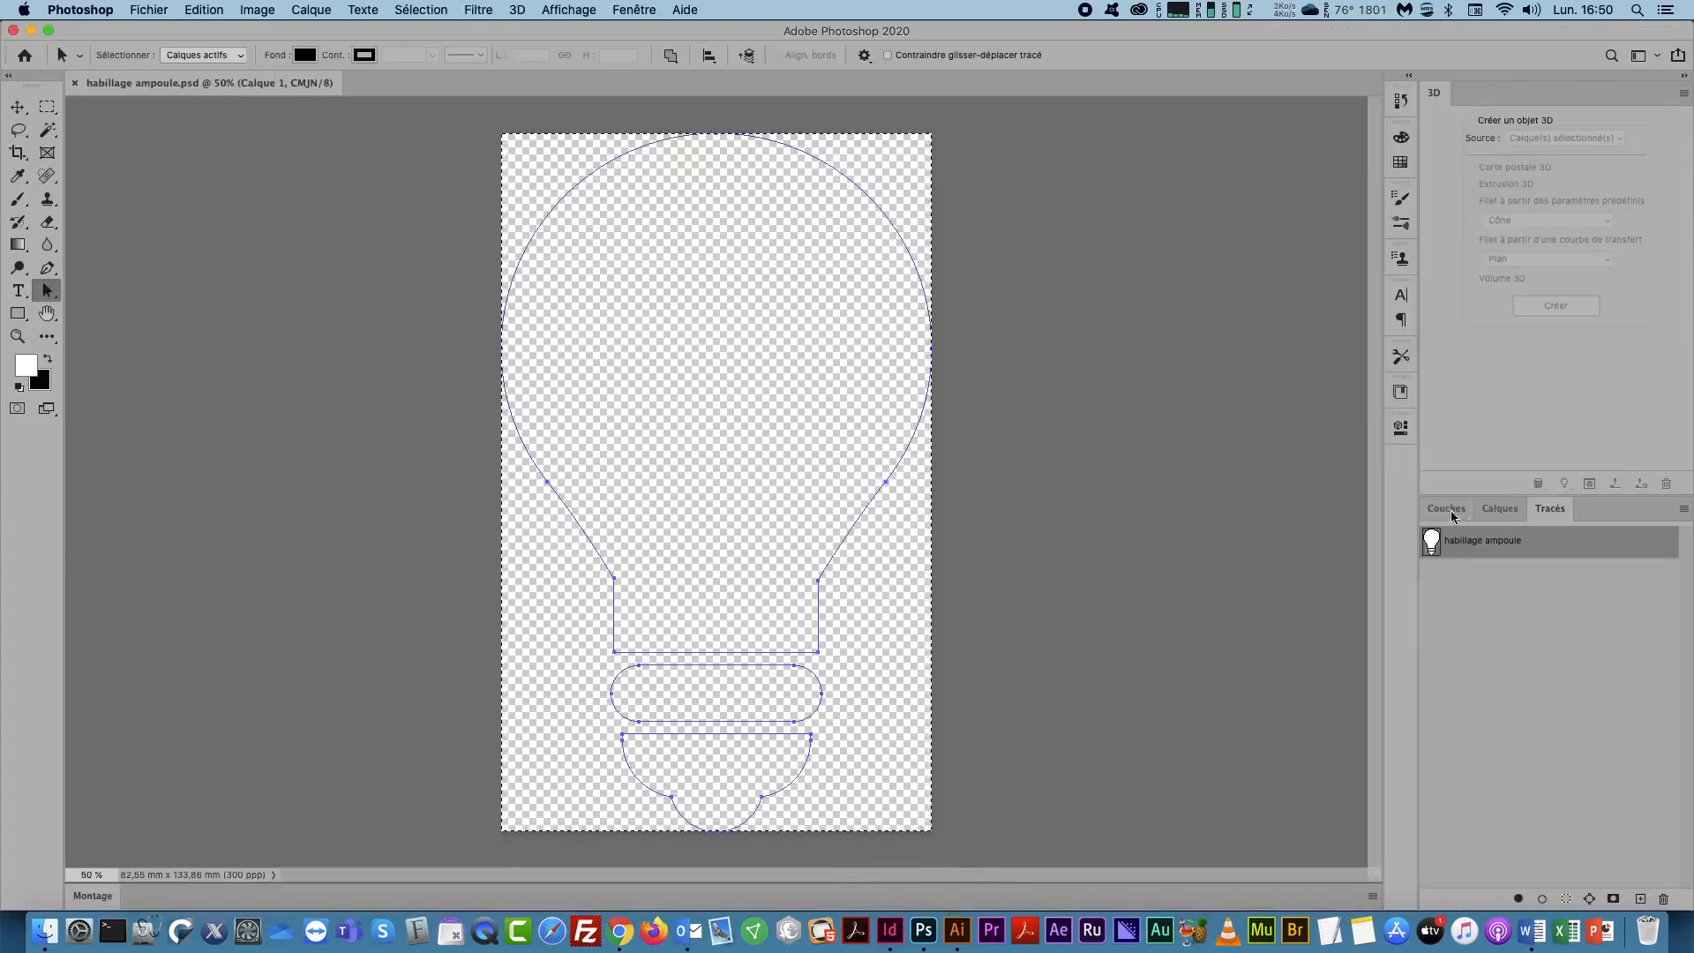
{"action": "left_click", "coordinate": [1500, 509]}
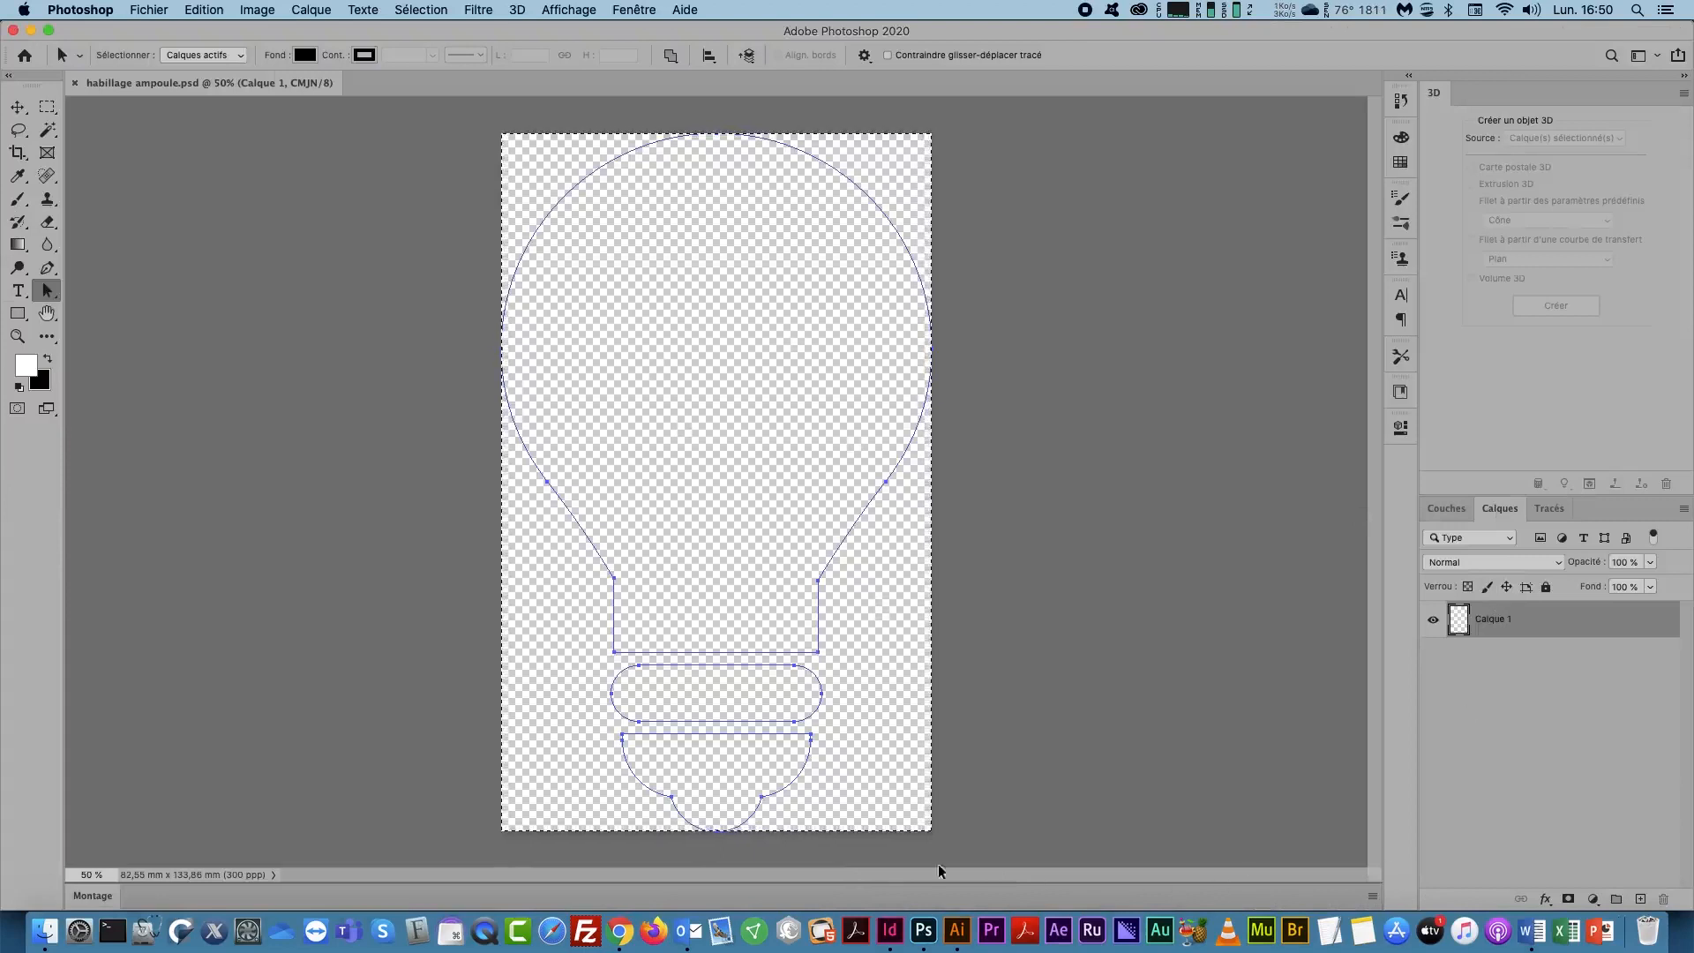
{"action": "left_click", "coordinate": [890, 931]}
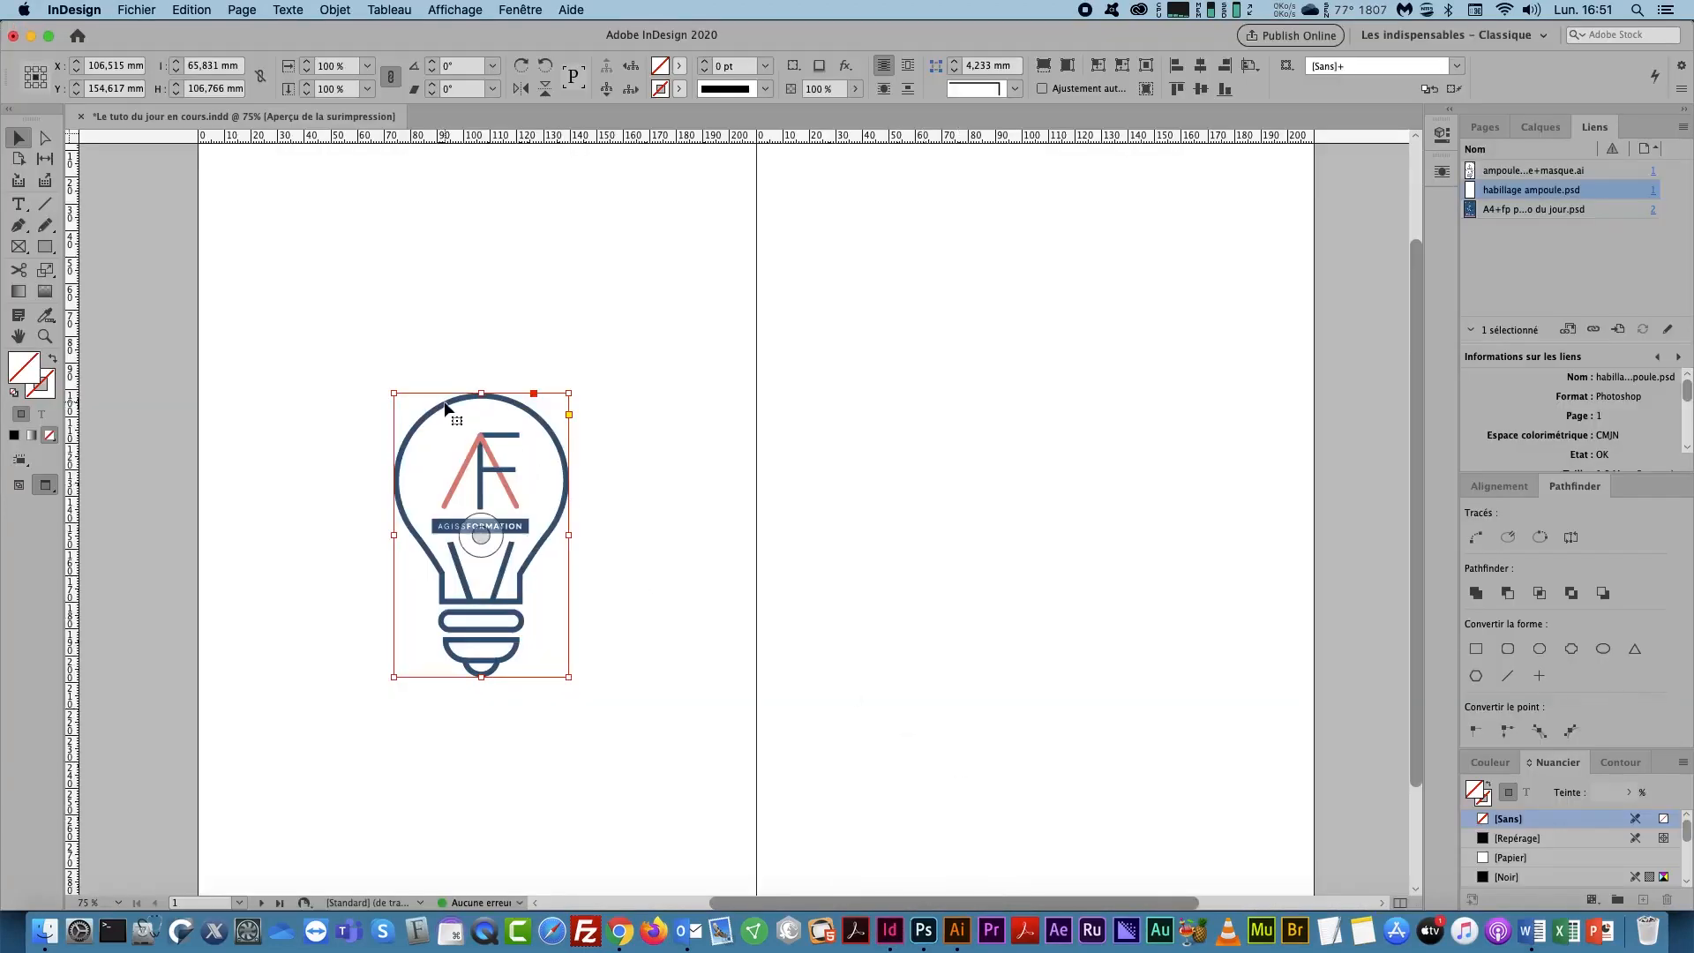
{"action": "left_click_drag", "start_coordinate": [446, 406], "coordinate": [608, 404]}
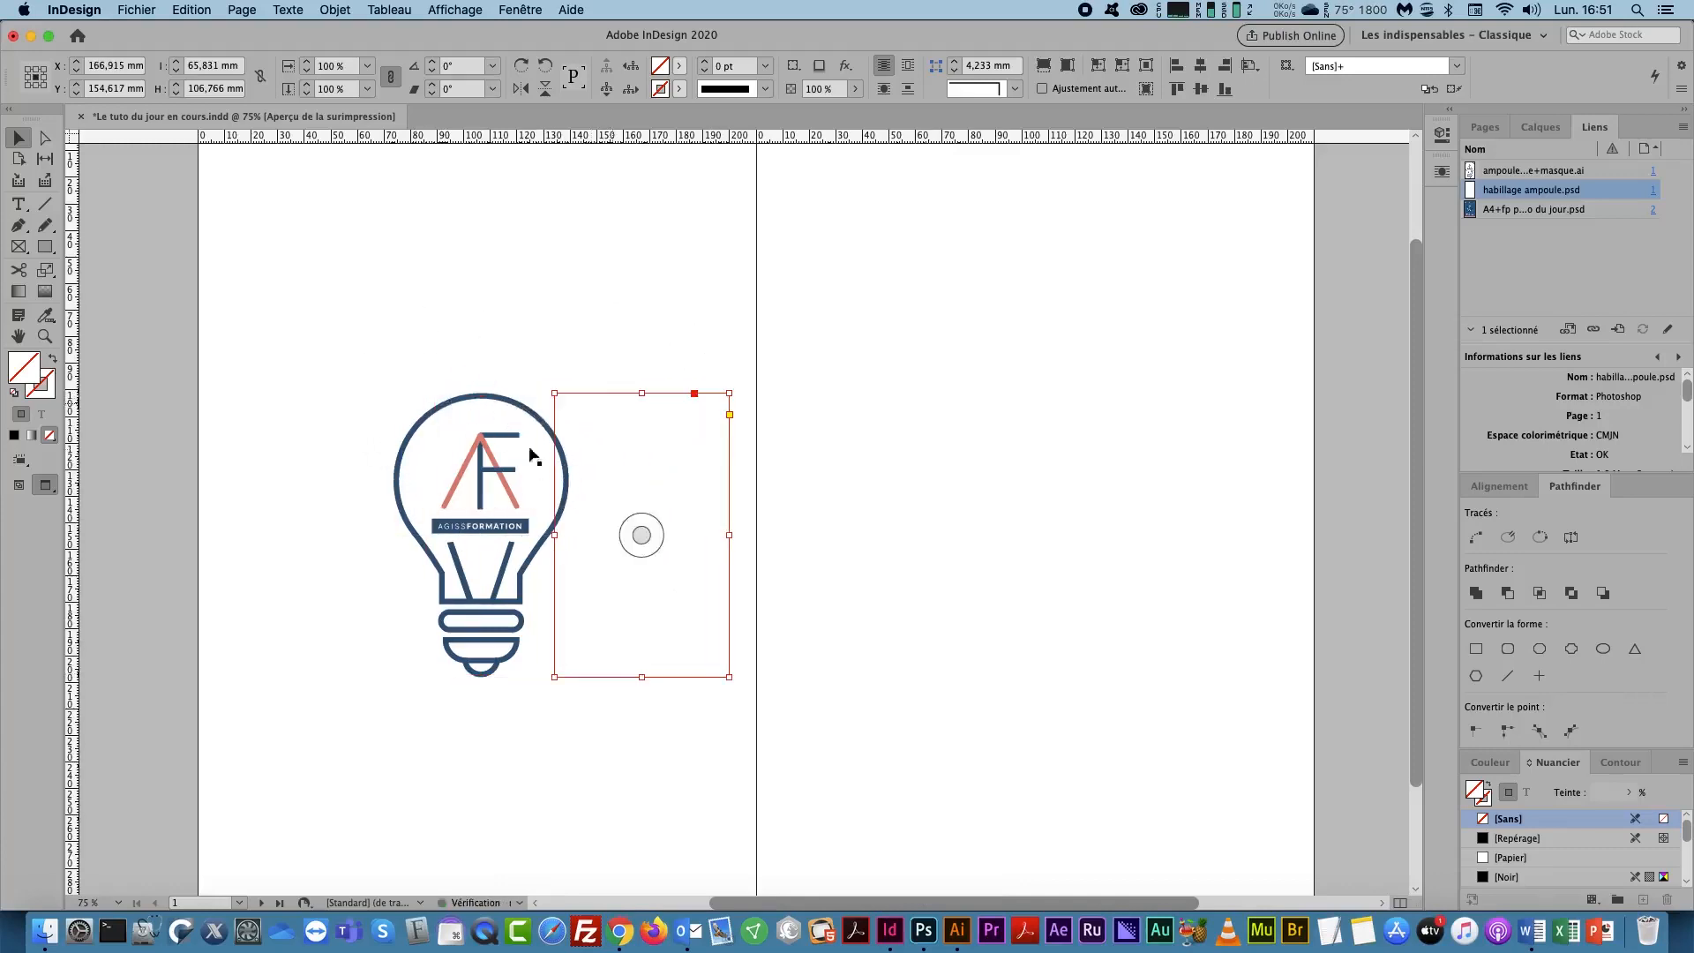
{"action": "key", "text": "super+z"}
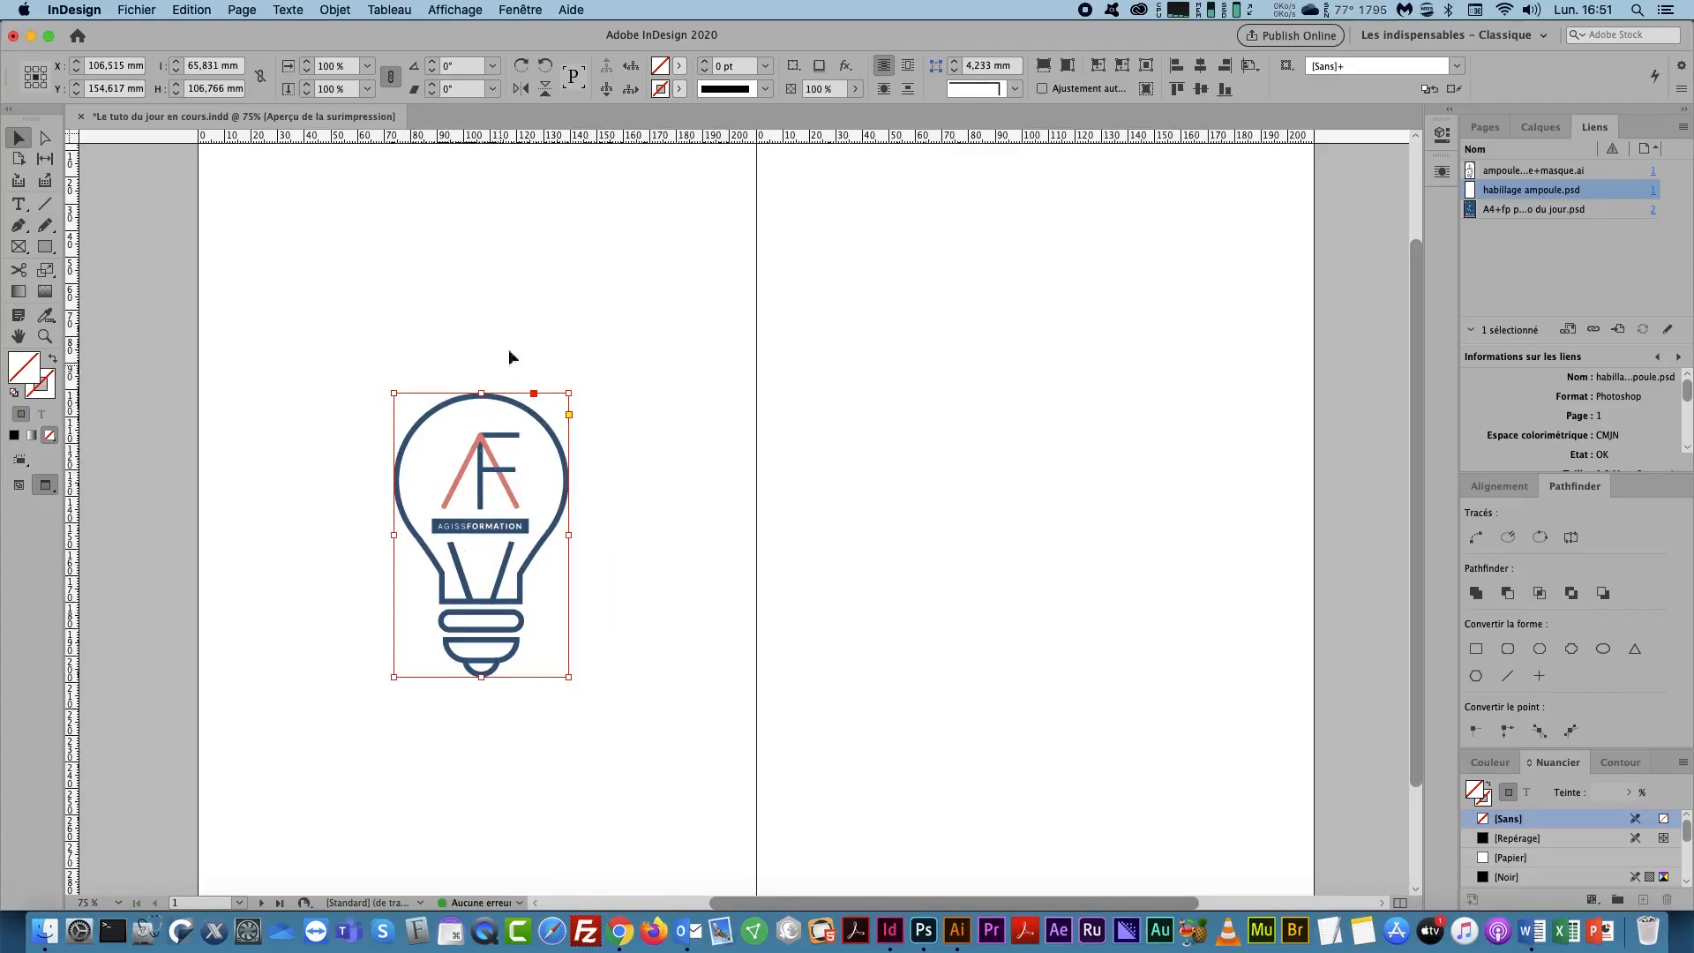
Step: Set the linked frame's text wrap to follow the object shape, with contour type Tracé Photoshop and path habillage ampoule
{"action": "left_click", "coordinate": [512, 11]}
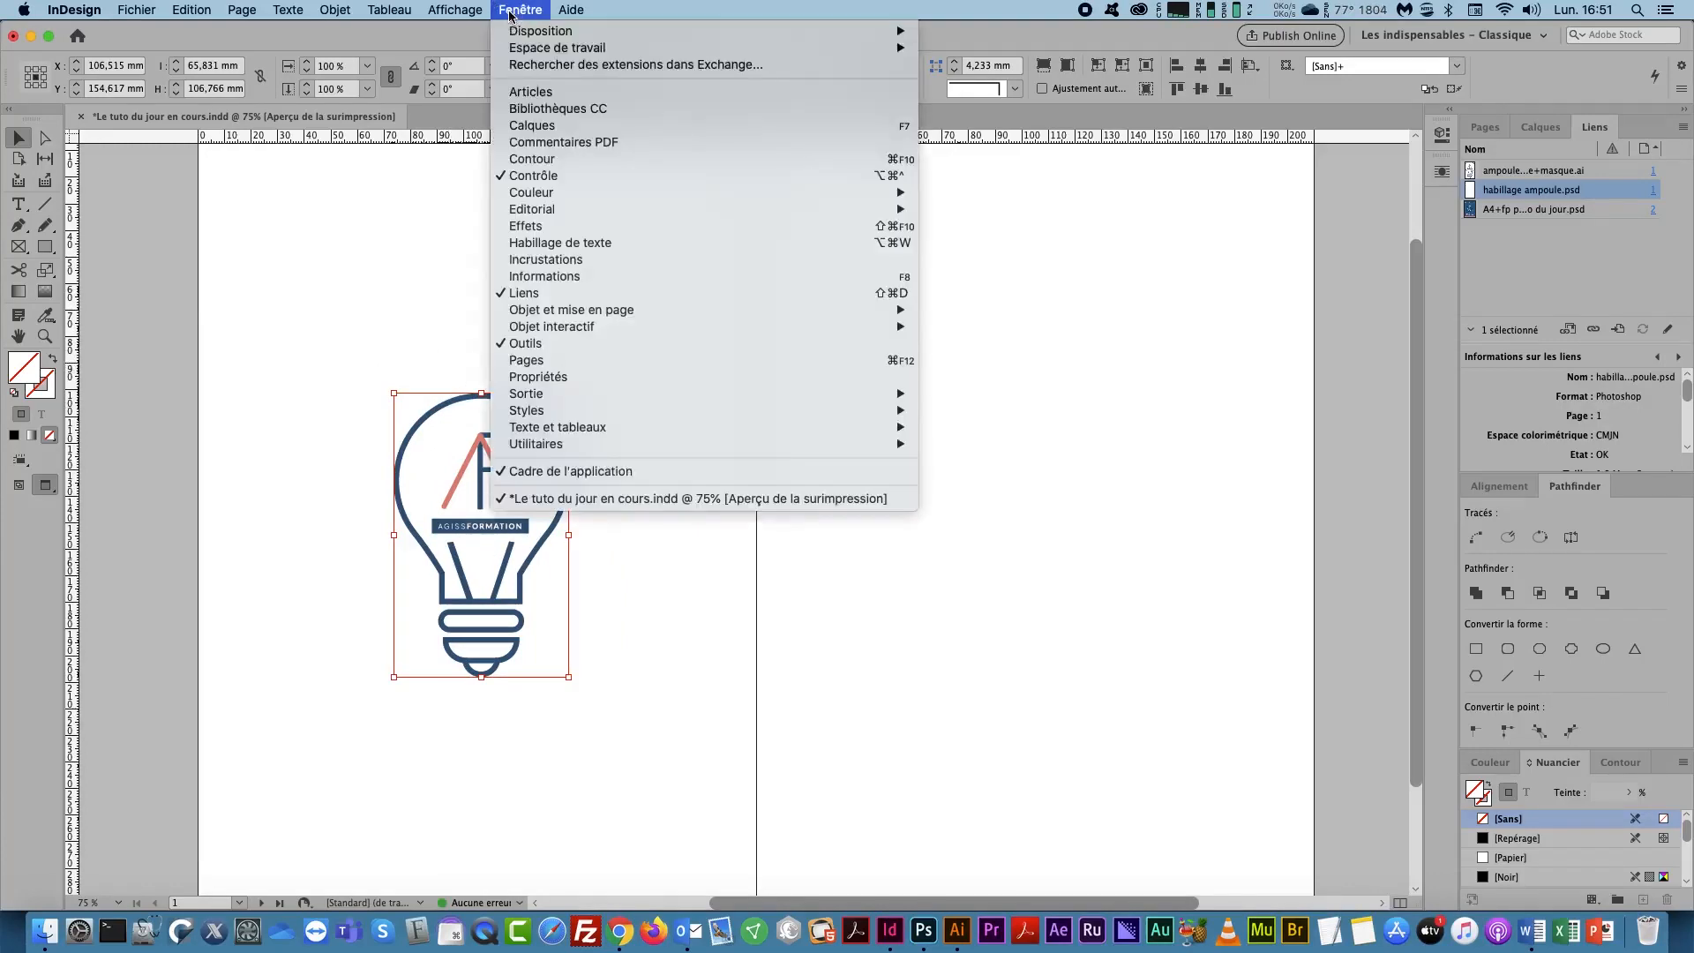
{"action": "left_click", "coordinate": [646, 242]}
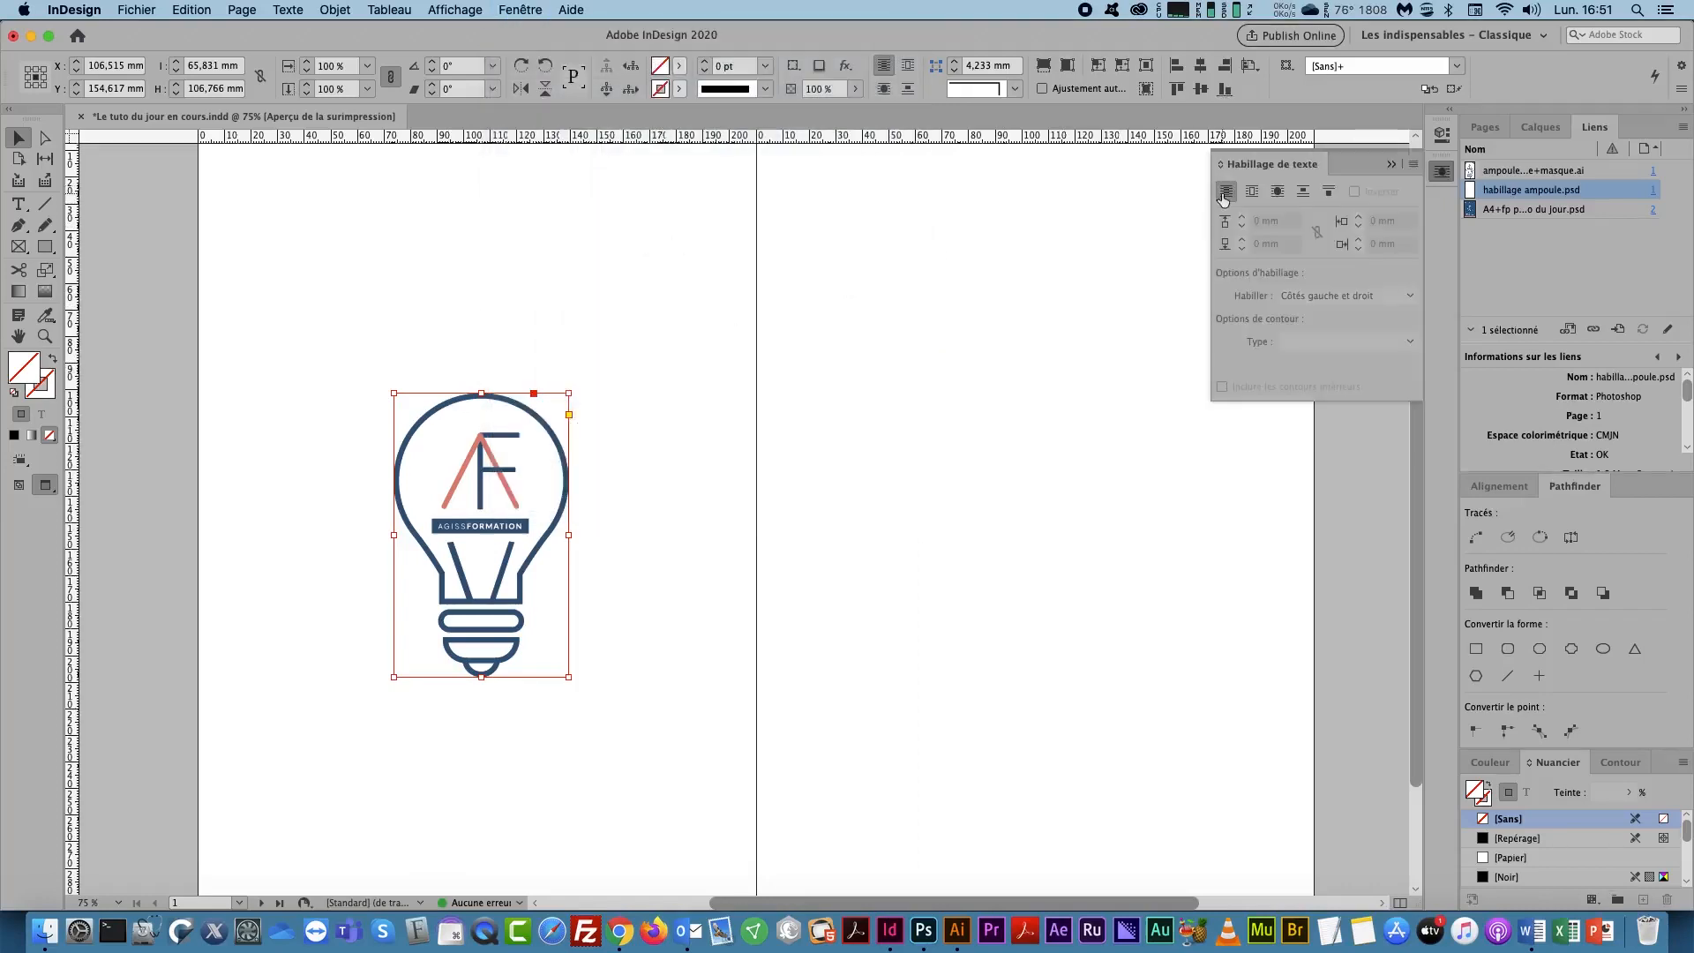
{"action": "left_click", "coordinate": [1280, 192]}
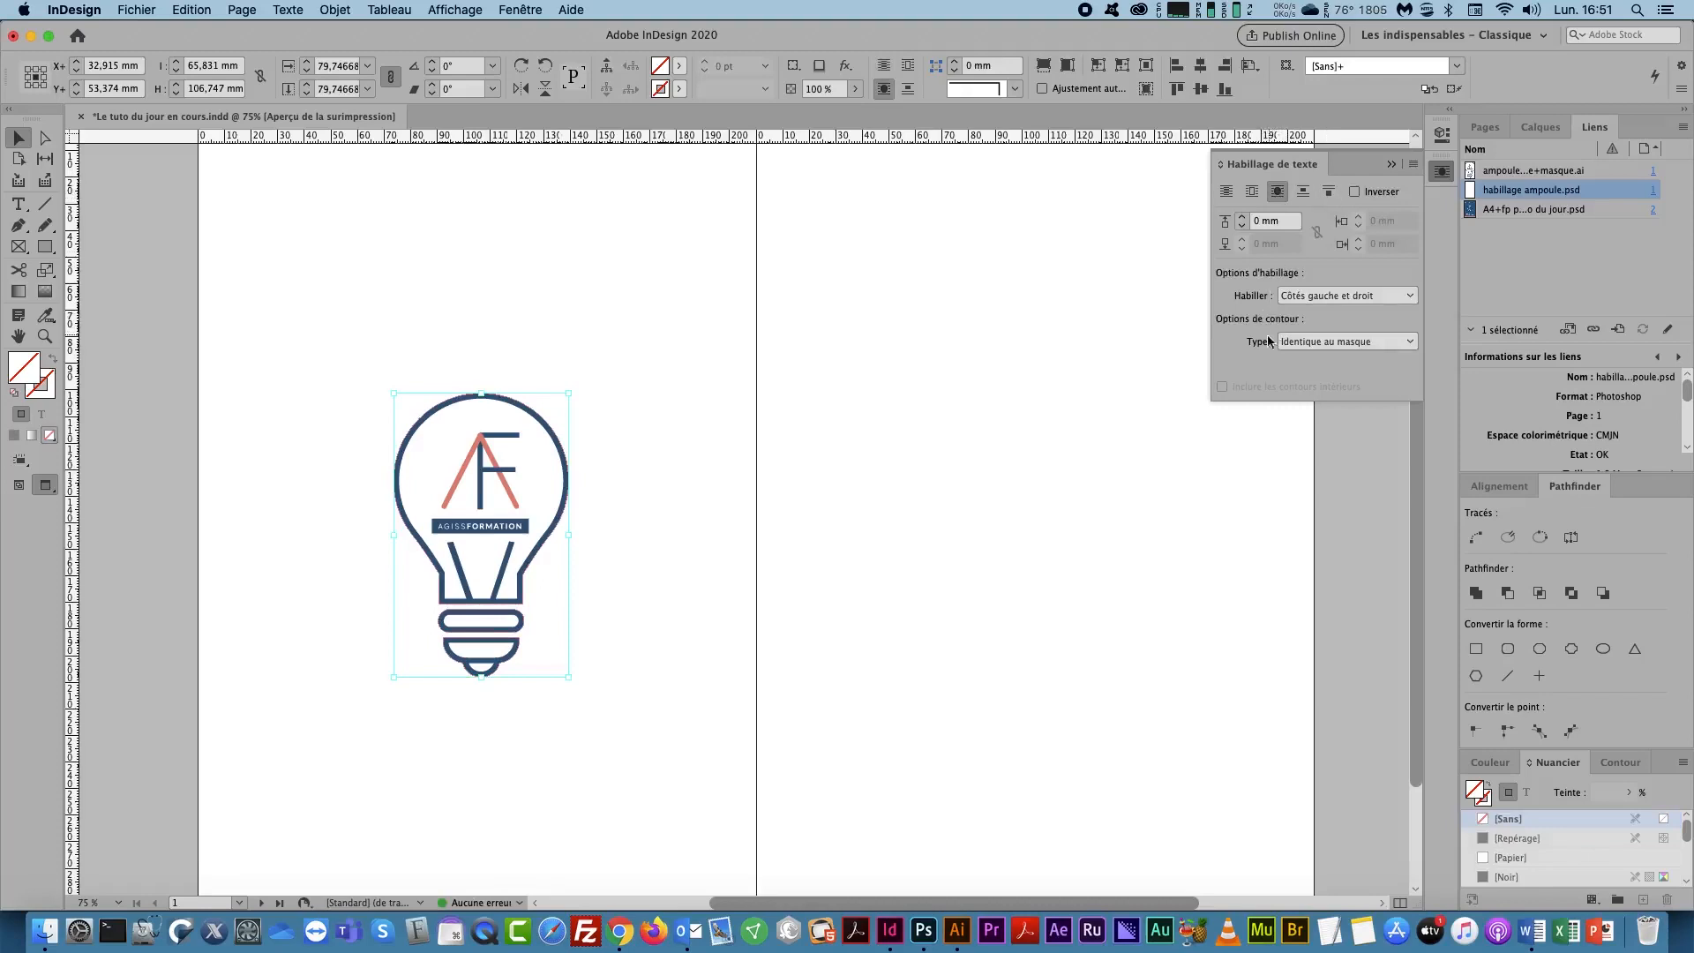
{"action": "left_click", "coordinate": [1347, 343]}
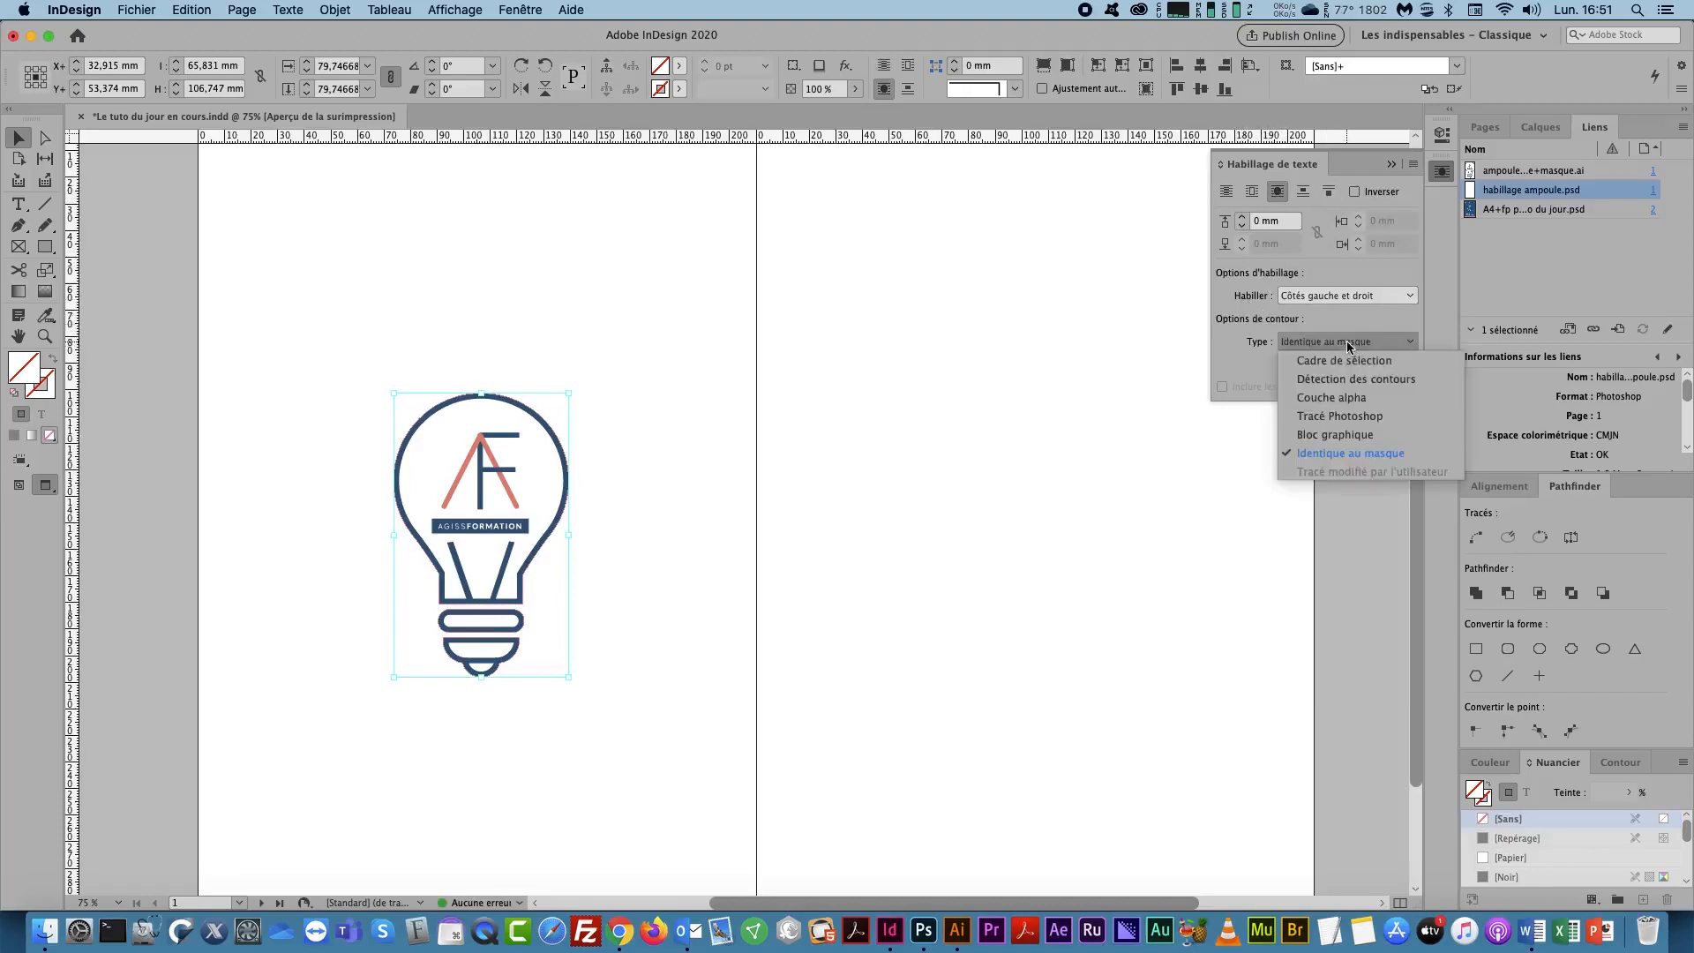
{"action": "left_click", "coordinate": [1402, 417]}
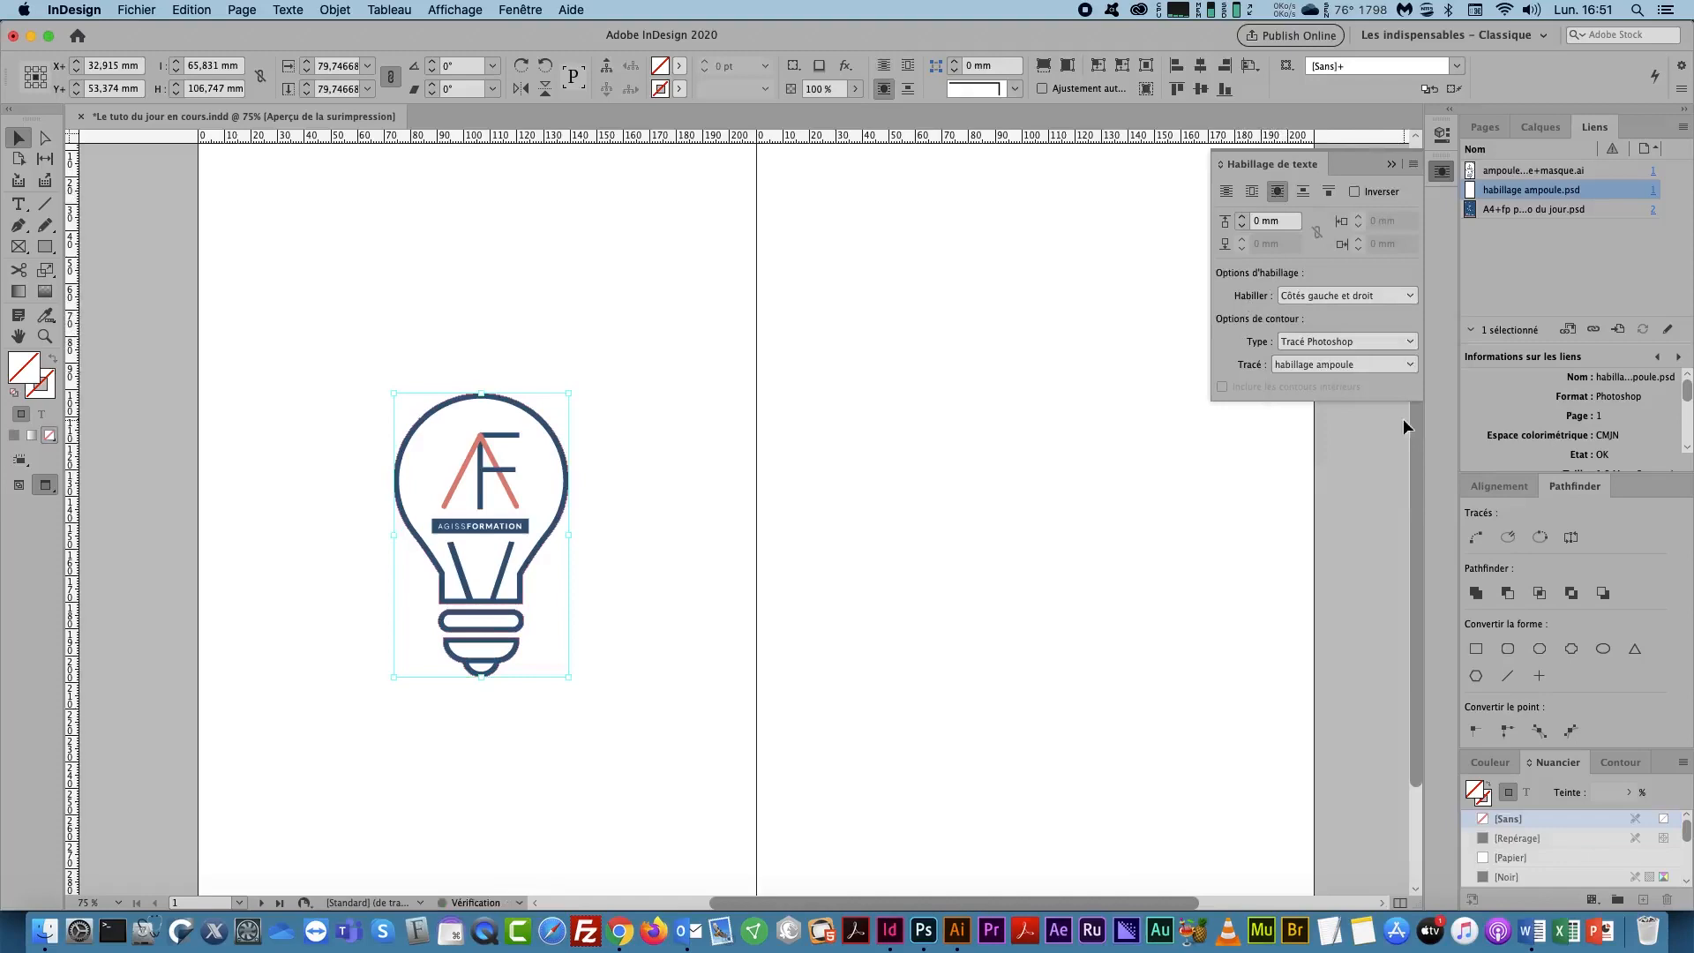
{"action": "left_click", "coordinate": [1324, 364]}
{"action": "left_click", "coordinate": [1337, 369]}
Step: Show the Mise en page layer and compare its text with the bulb's wrap switched off and back on
{"action": "left_click", "coordinate": [1555, 128]}
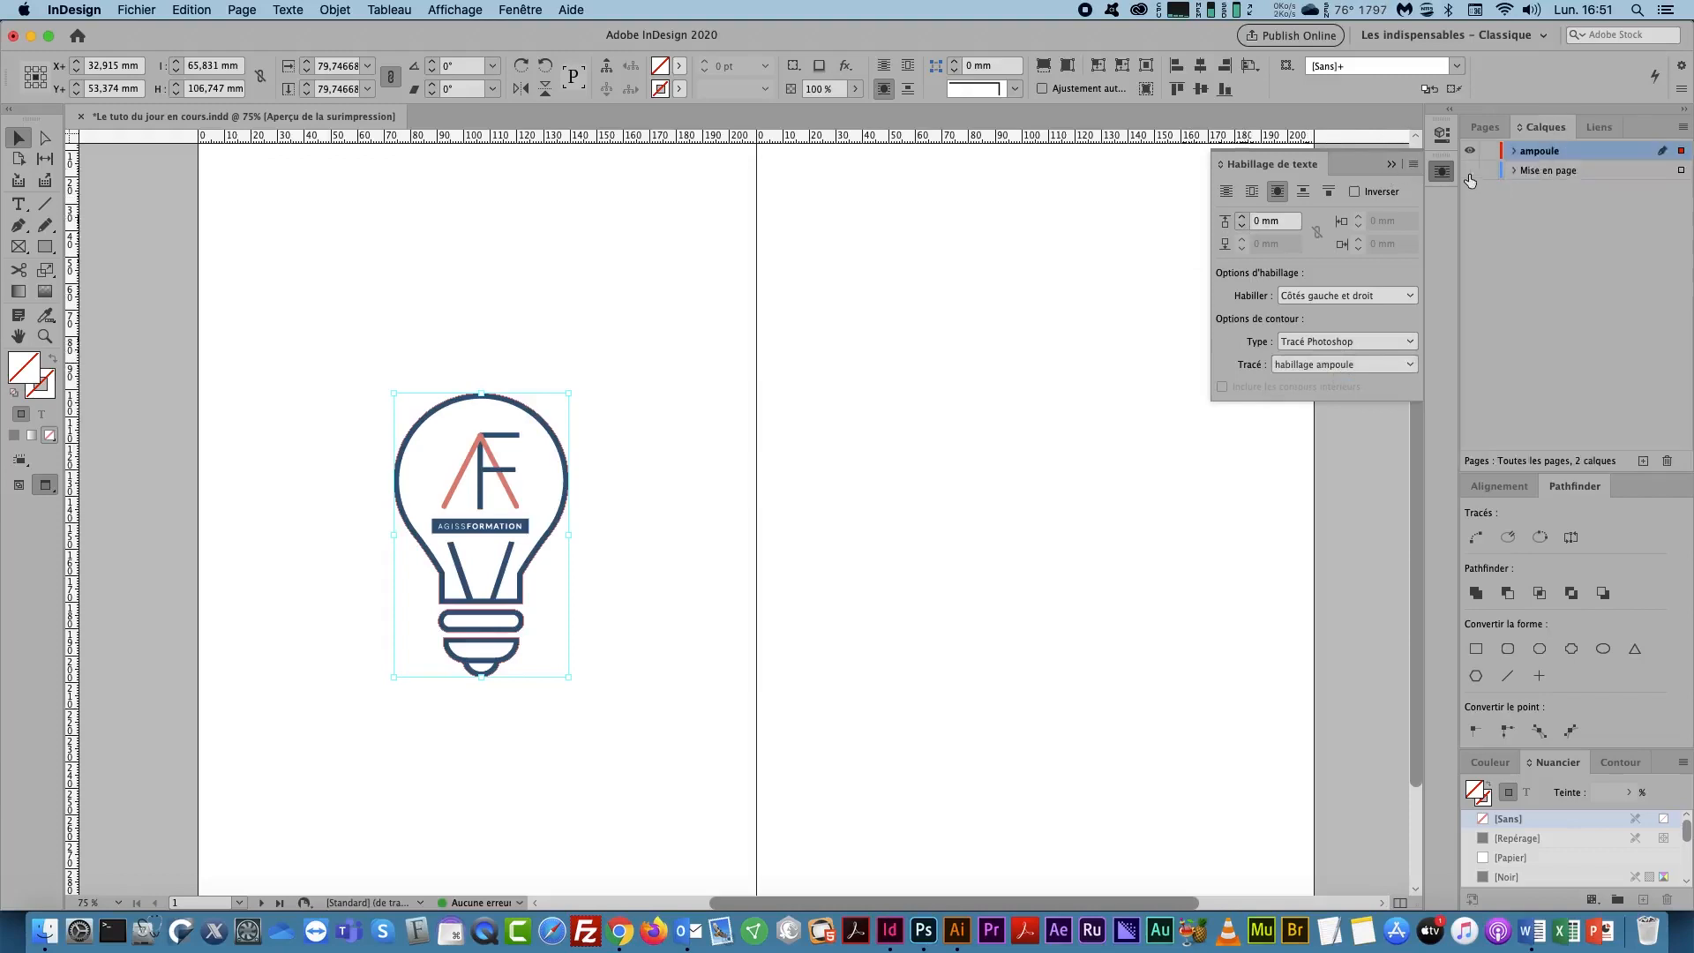
{"action": "left_click", "coordinate": [1469, 172]}
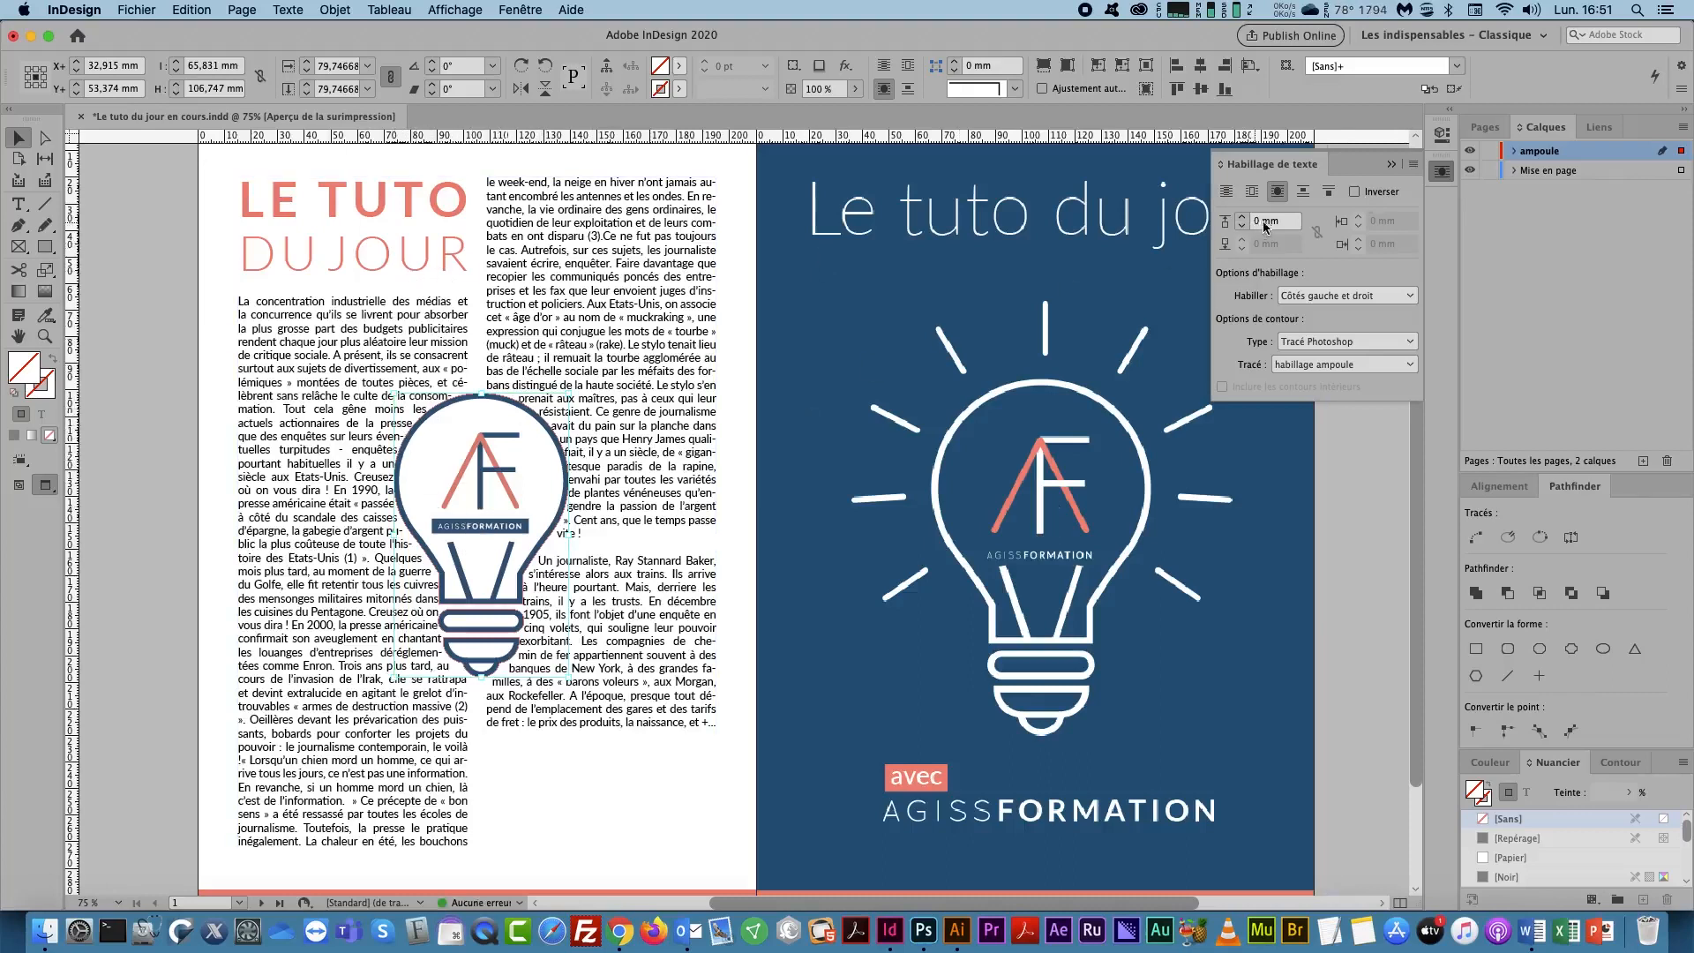
{"action": "left_click", "coordinate": [1226, 192]}
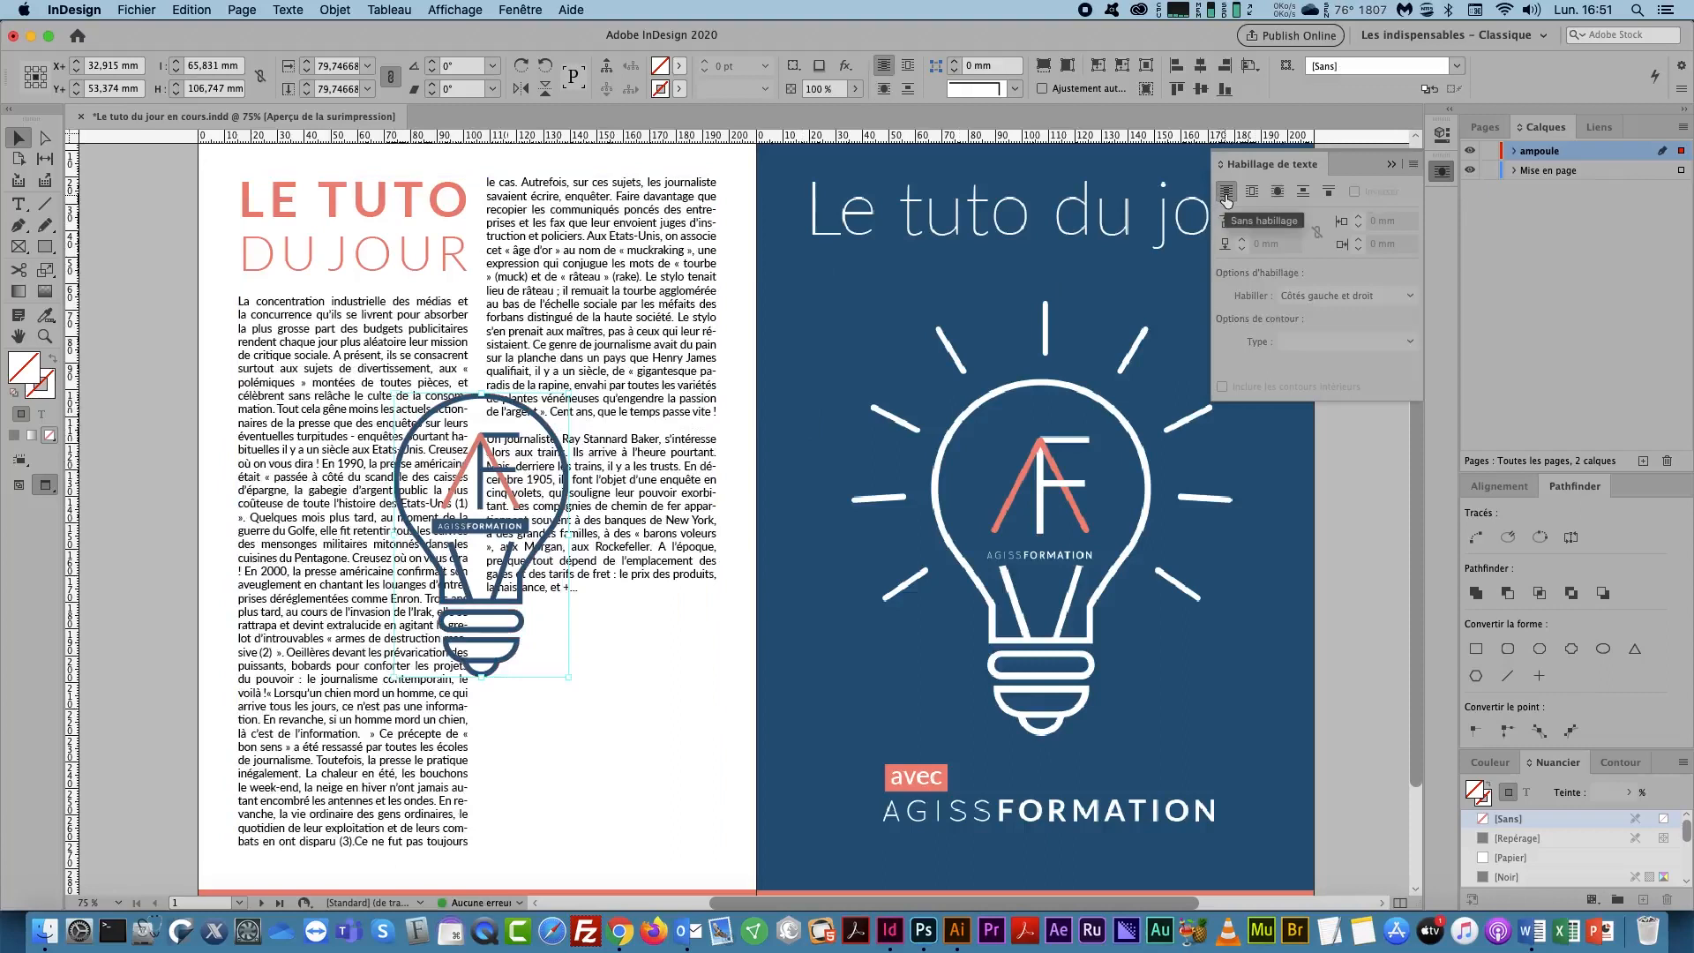
{"action": "left_click", "coordinate": [1277, 192]}
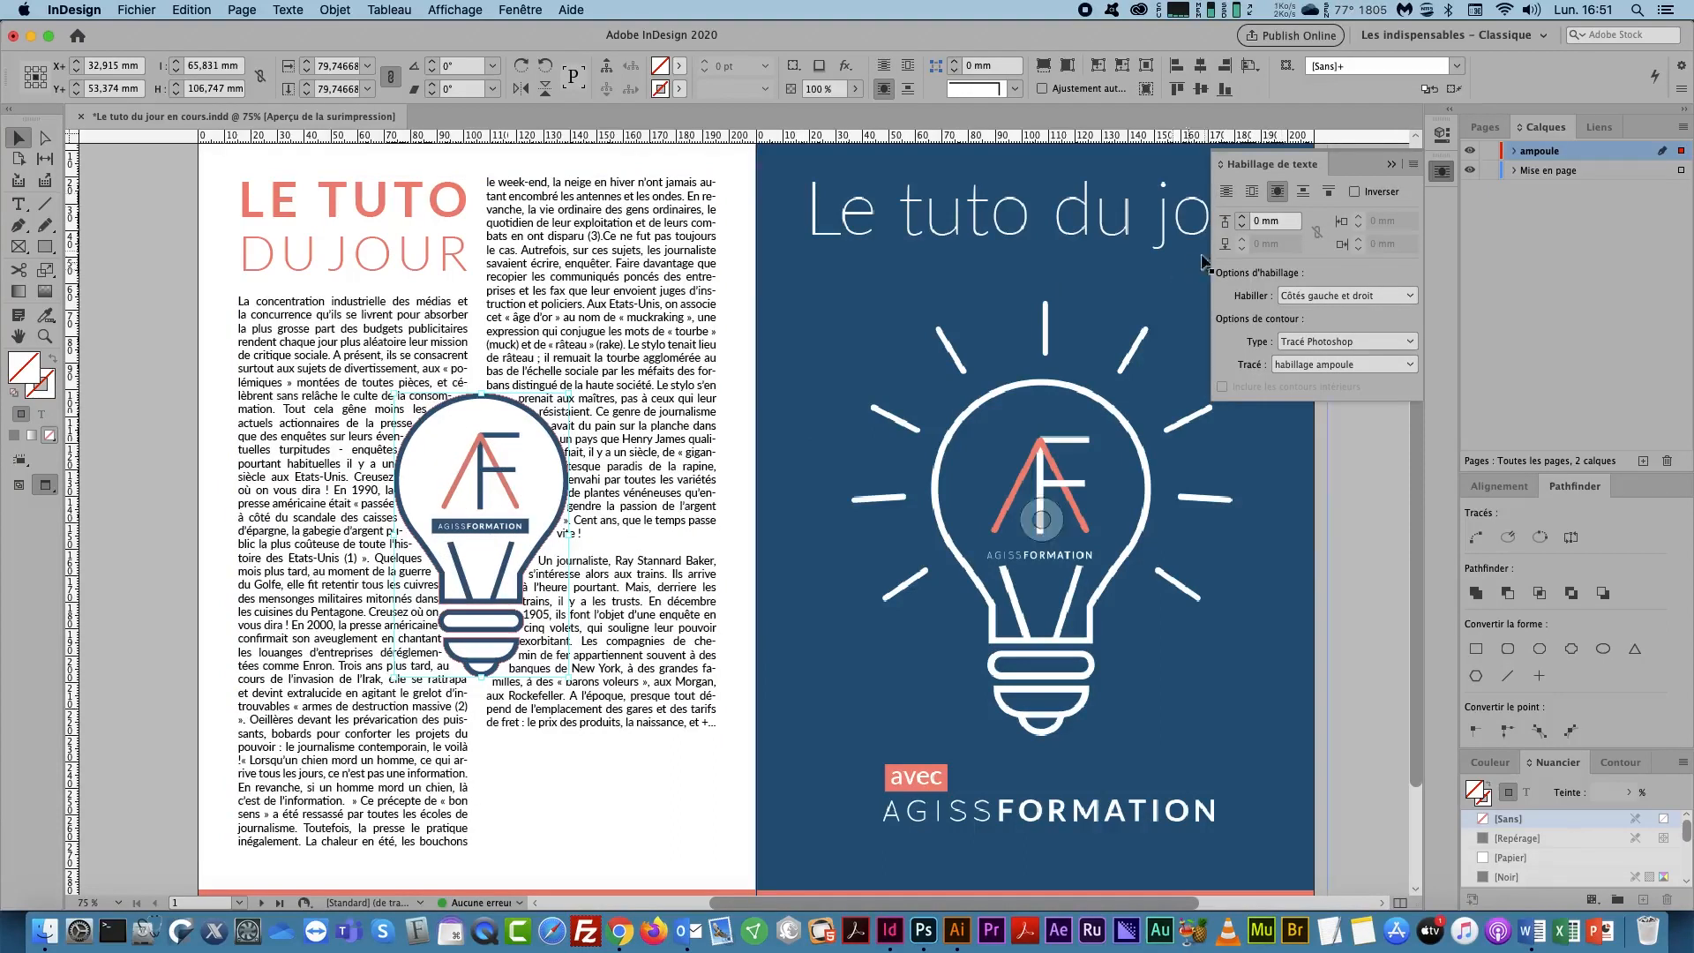
Step: Set the text wrap offset around the bulb outline to 3 mm
{"action": "left_click", "coordinate": [1244, 217]}
{"action": "left_click", "coordinate": [1243, 217]}
{"action": "left_click", "coordinate": [1243, 217]}
{"action": "left_click", "coordinate": [1244, 217]}
{"action": "left_click", "coordinate": [1243, 217]}
{"action": "left_click", "coordinate": [1243, 217]}
{"action": "left_click", "coordinate": [1243, 217]}
{"action": "left_click", "coordinate": [1243, 218]}
{"action": "left_click", "coordinate": [1243, 227]}
{"action": "left_click", "coordinate": [1243, 226]}
{"action": "left_click", "coordinate": [1243, 227]}
{"action": "left_click", "coordinate": [1243, 227]}
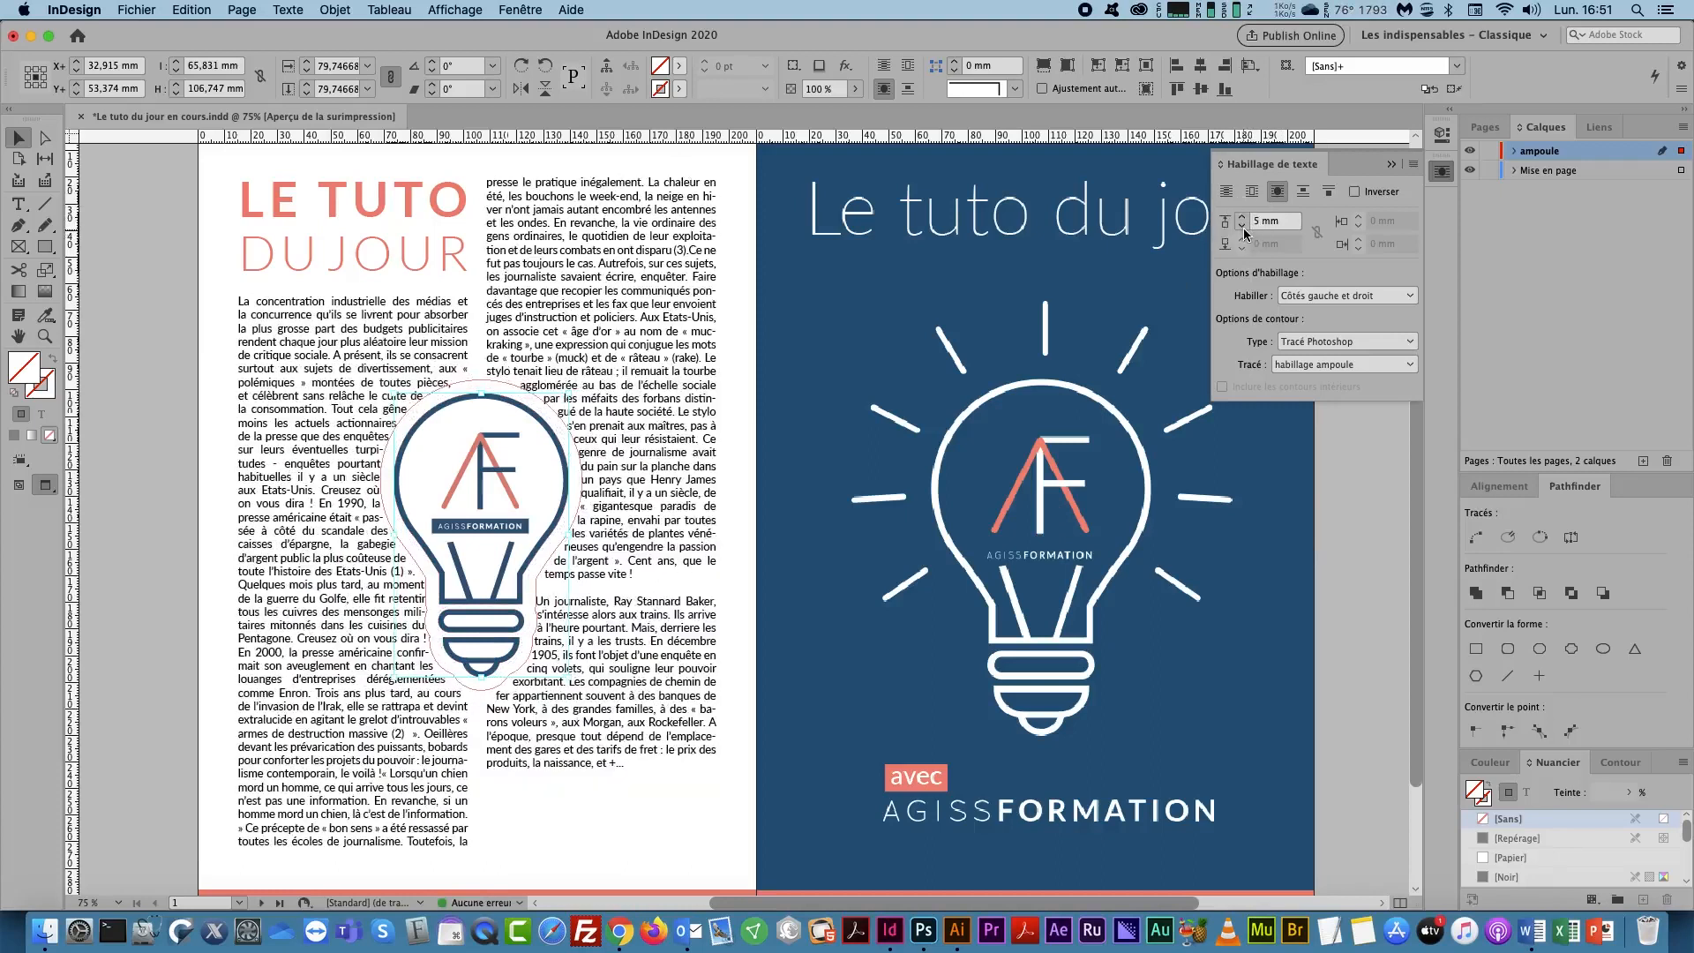
{"action": "left_click", "coordinate": [1242, 226]}
{"action": "left_click", "coordinate": [1242, 226]}
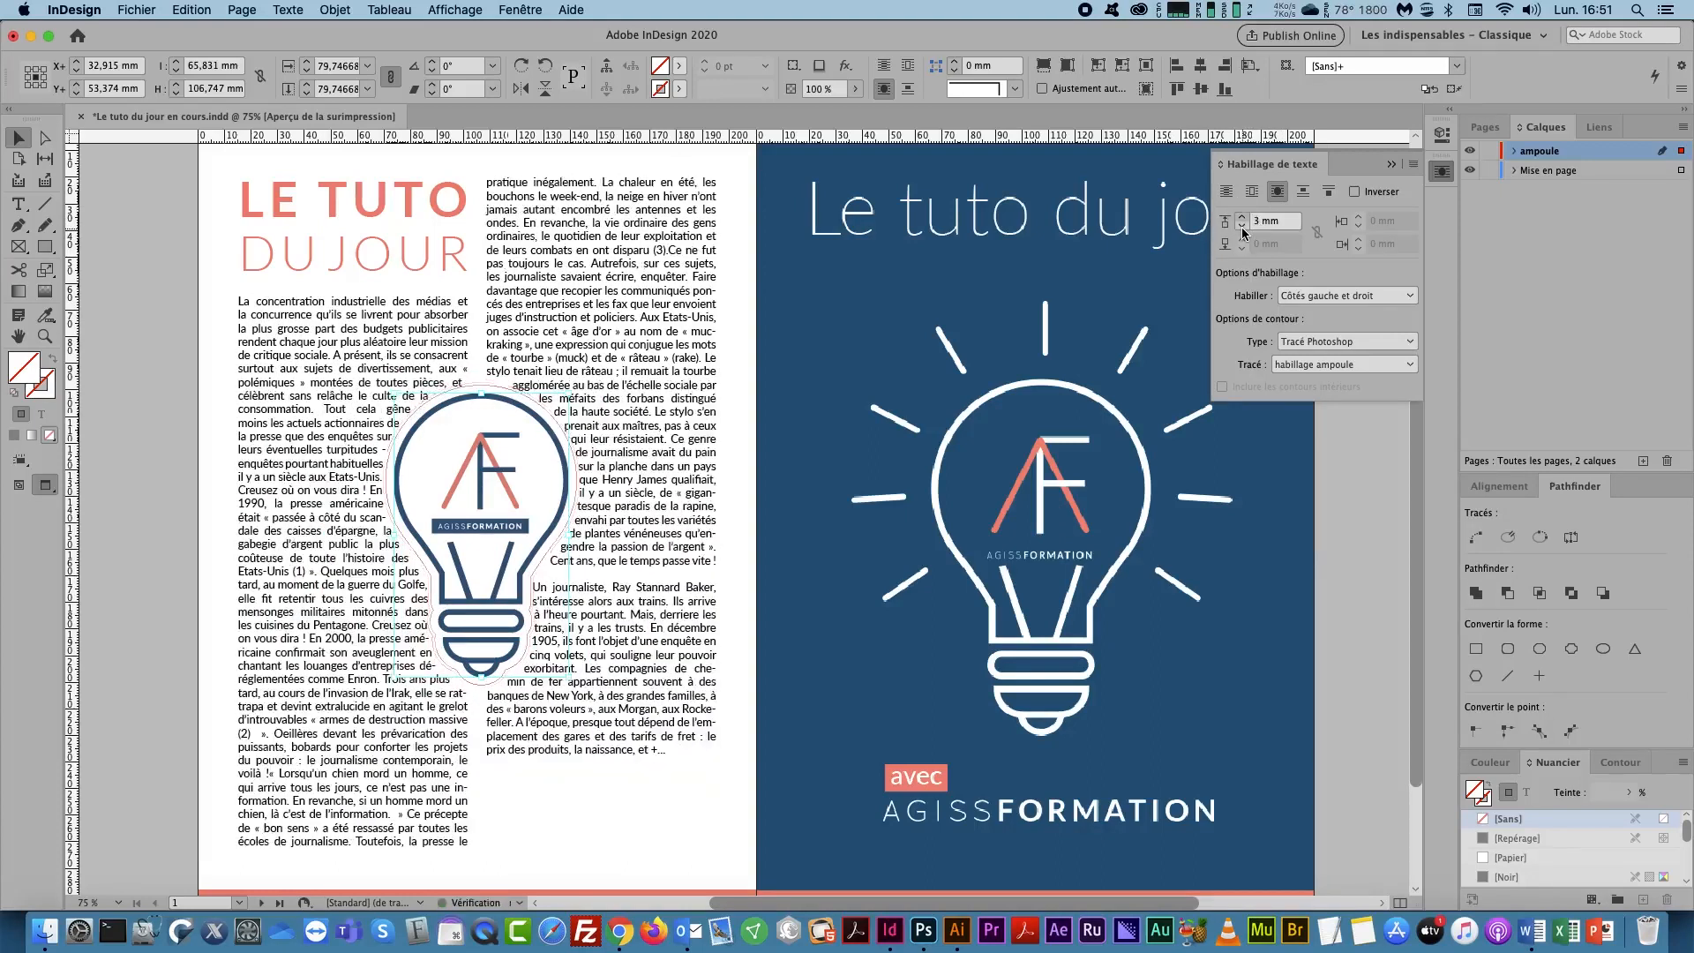